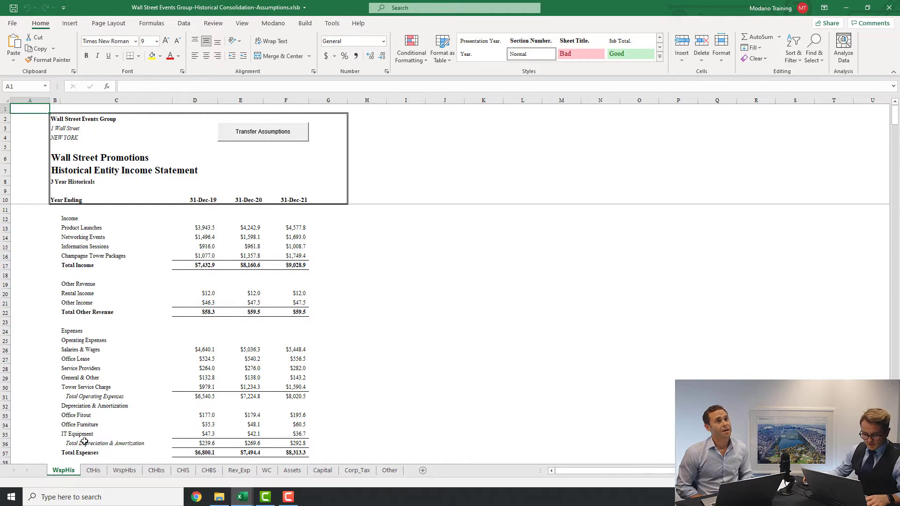
- Look through the historical statement, Assets and WC assumption sheets, ending on the consolidated income statement categories sheet (CHIS)
click(96, 470)
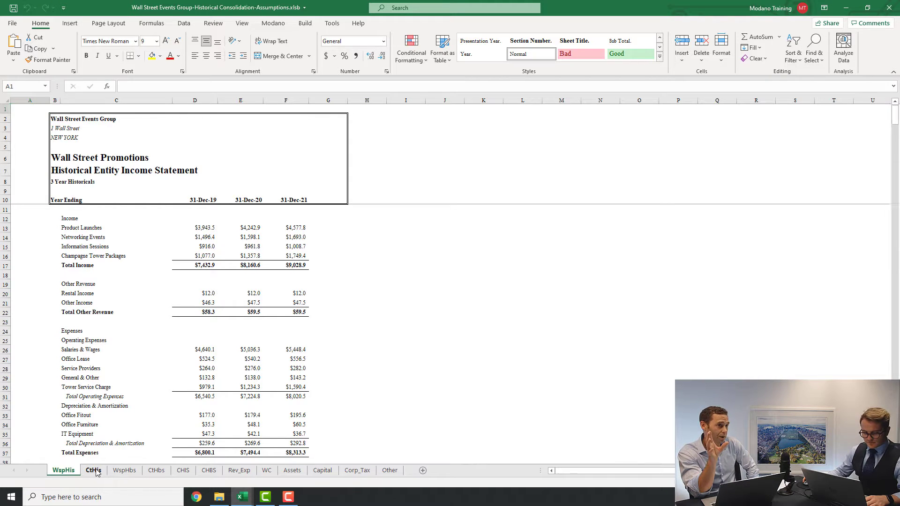
click(133, 472)
click(157, 472)
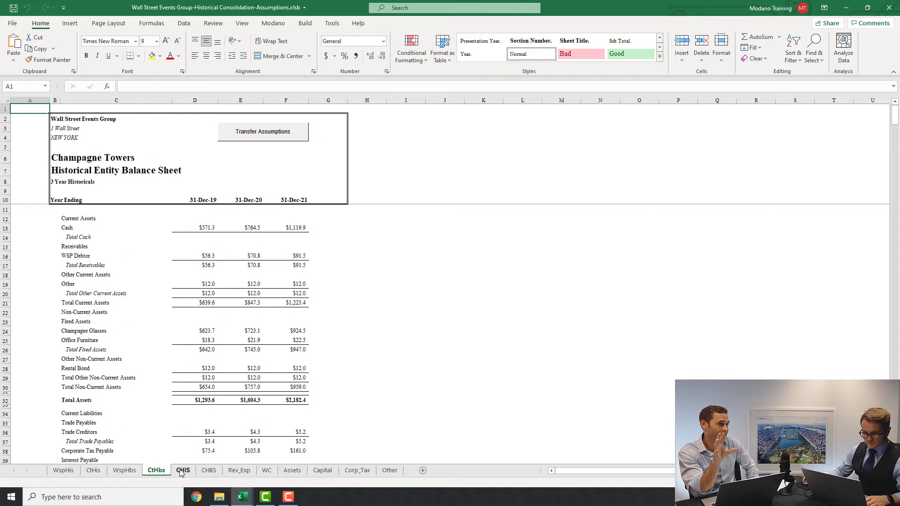
click(292, 471)
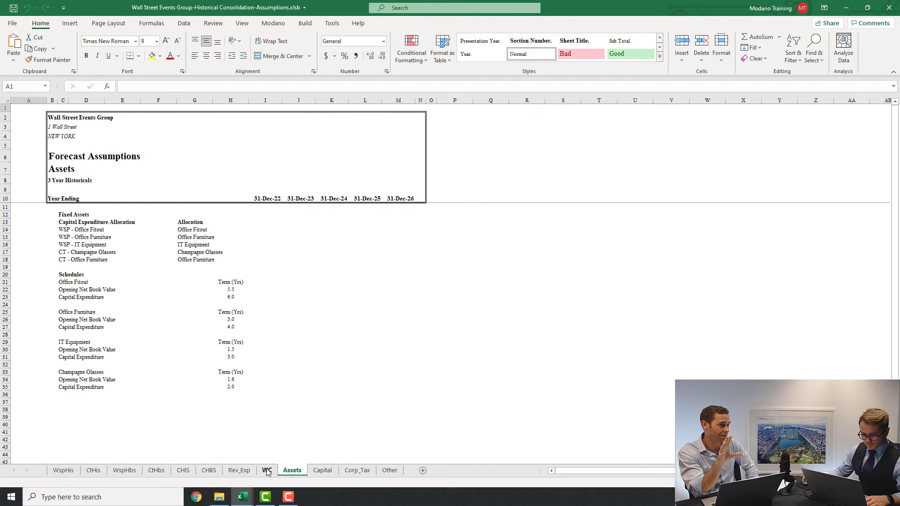
click(267, 472)
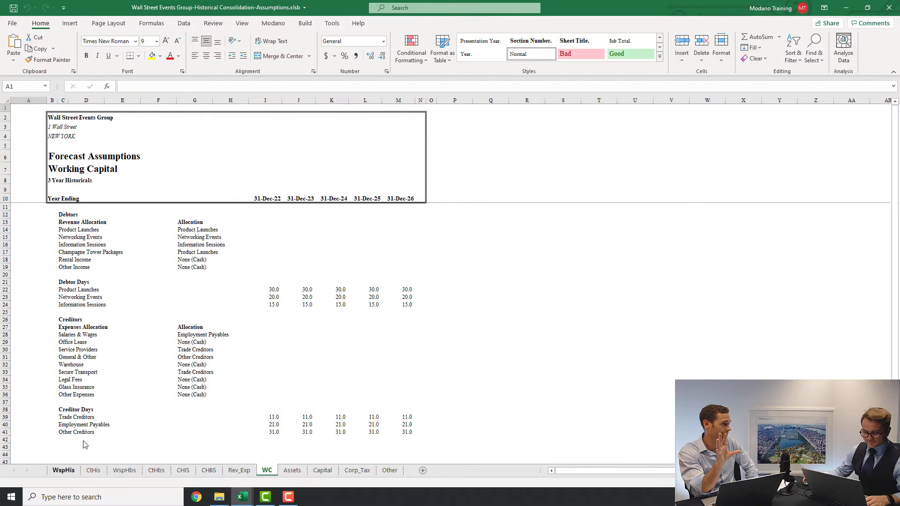
click(66, 471)
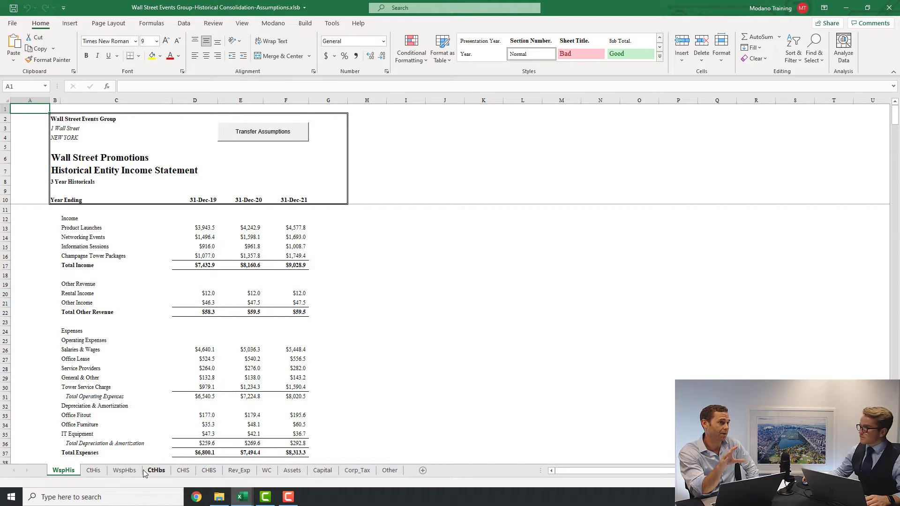
click(183, 471)
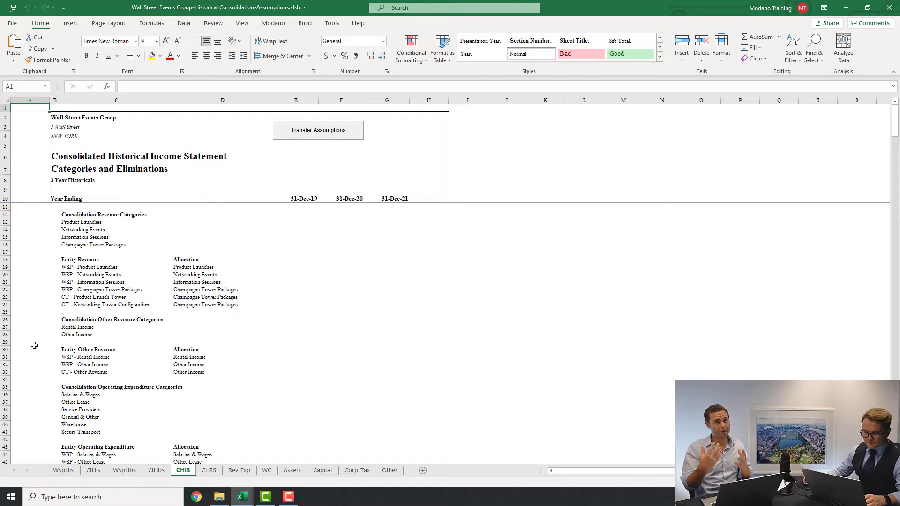
- Start a new Modano dynamic template and list the Historical Consolidation Model variants using the summary view
click(281, 24)
click(13, 44)
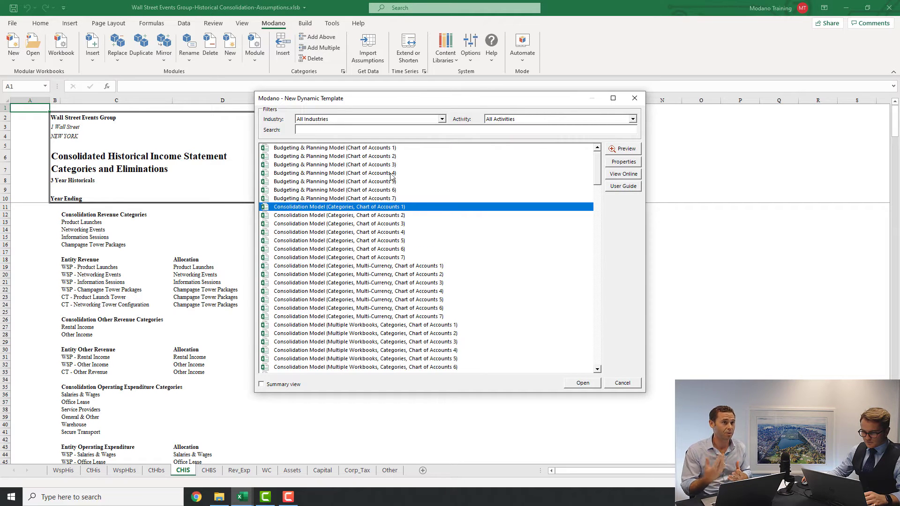
click(283, 385)
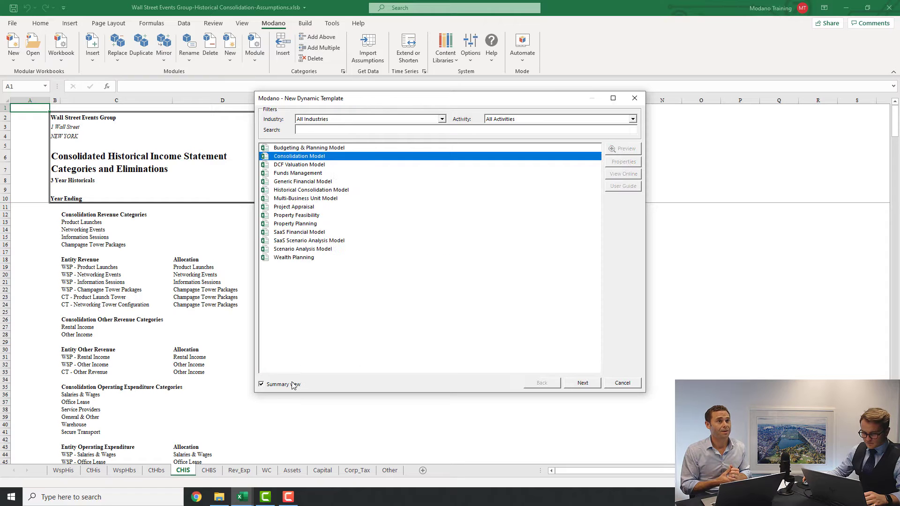
click(318, 190)
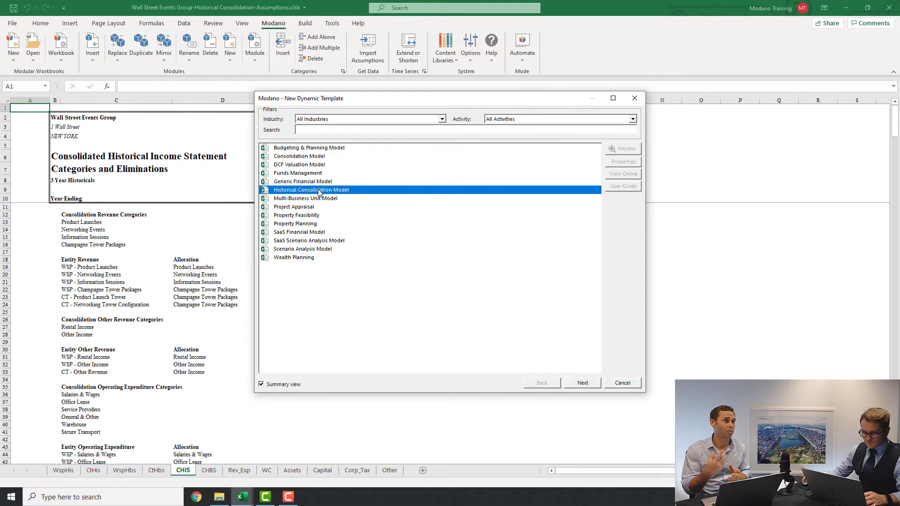
click(583, 383)
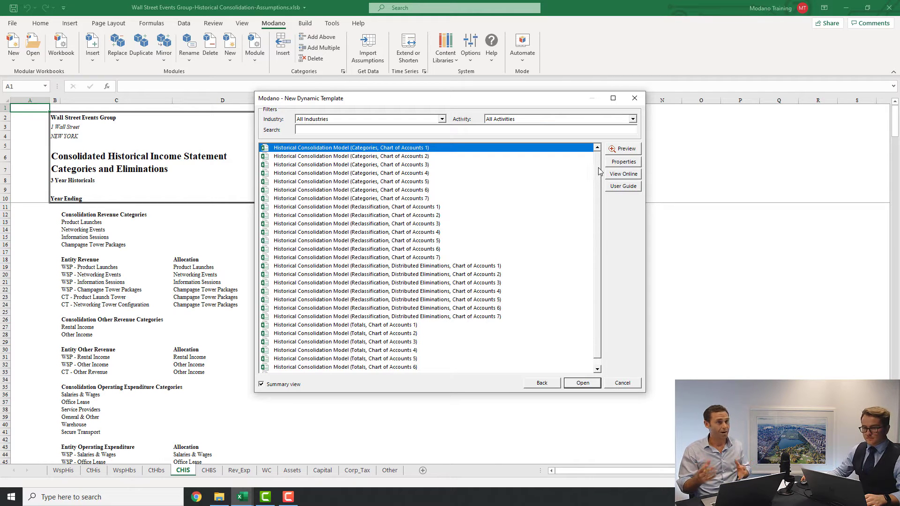
- Open Historical Consolidation Model (Reclassification, Chart of Accounts 1) as Annual, Historical & Forecast, United States, Single Component, with no sales taxes
drag(596, 175, 600, 211)
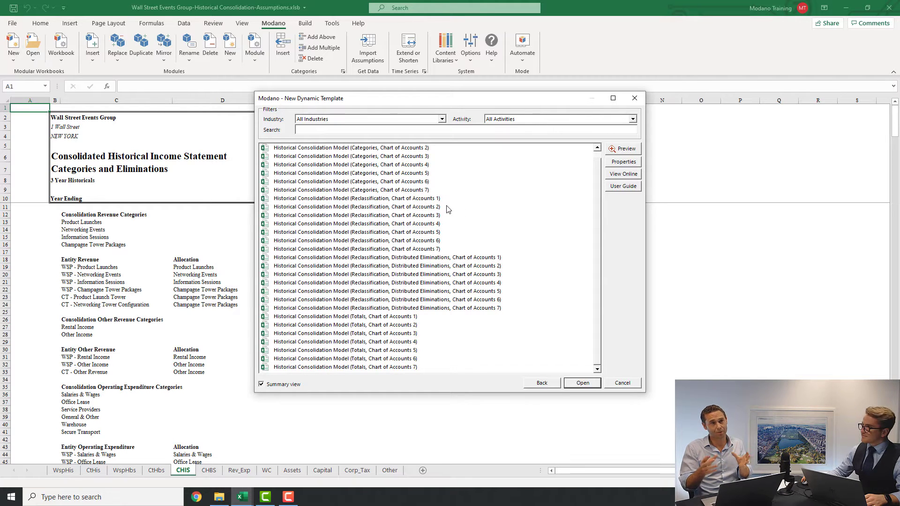
scroll(437, 214, up, 1)
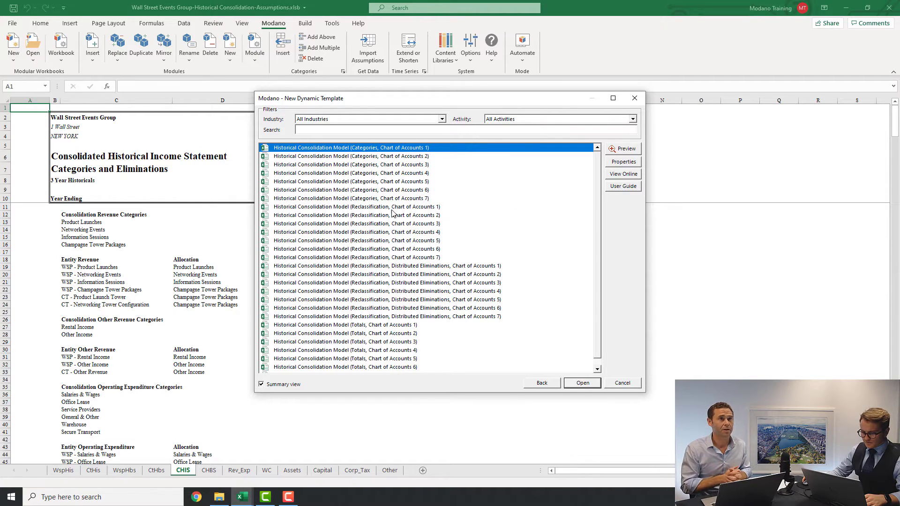
click(391, 206)
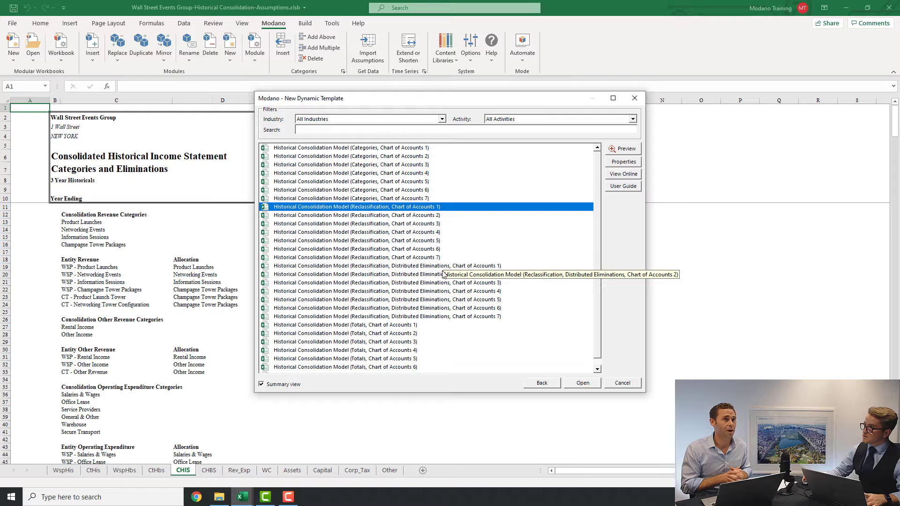
click(582, 383)
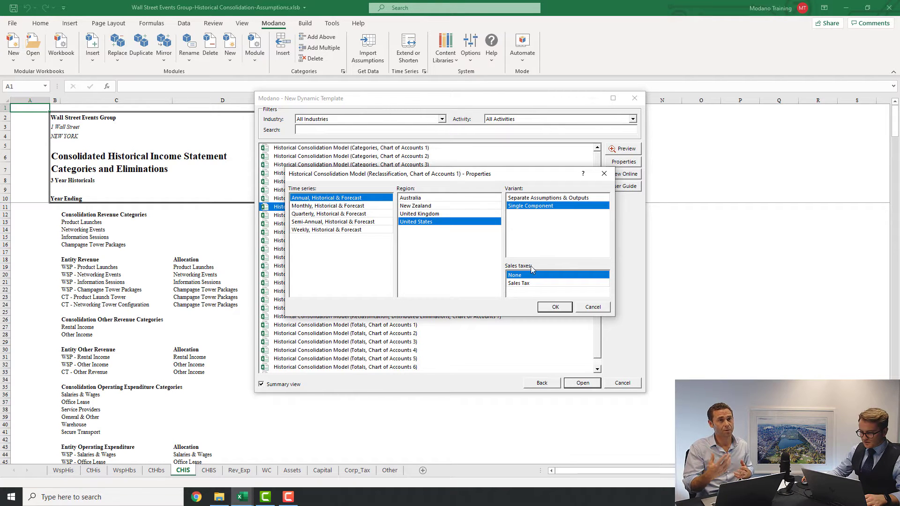
click(553, 307)
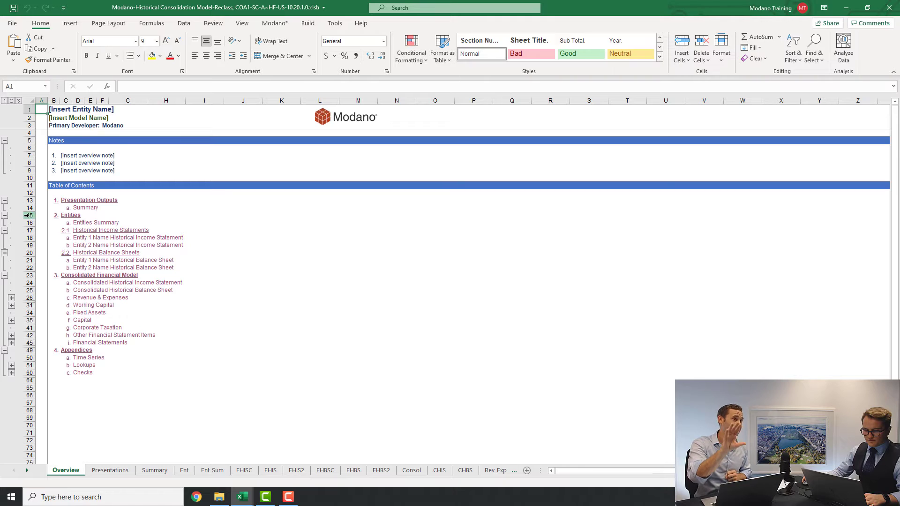
- Examine the Entities section in rows 15 to 22 of the Overview table of contents
click(29, 217)
drag(29, 220, 29, 270)
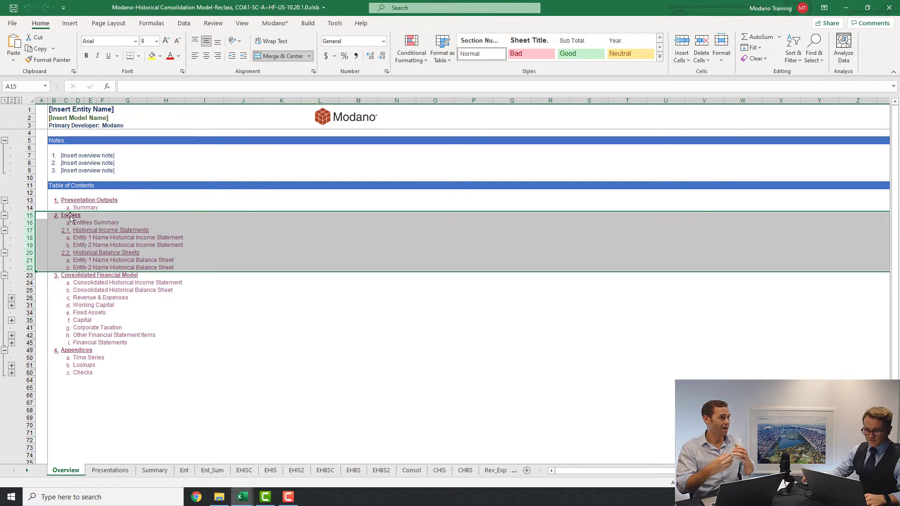
click(43, 223)
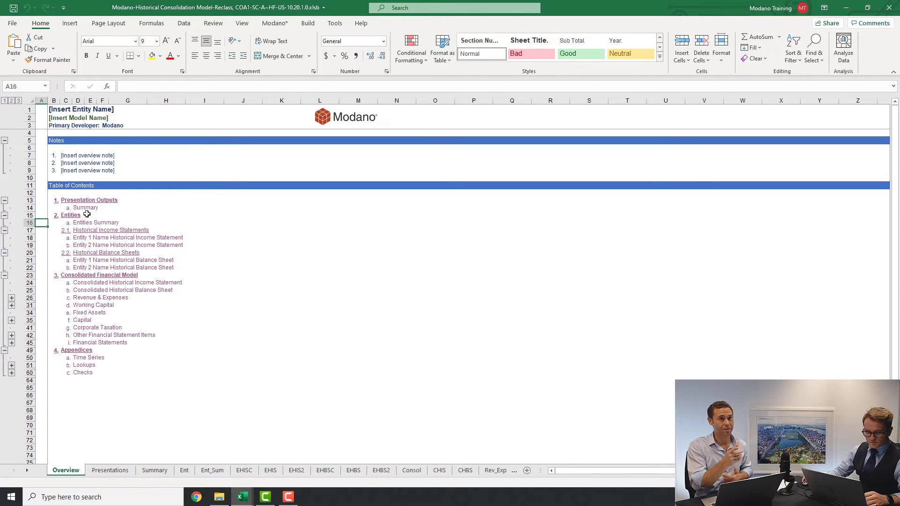
- Examine the entity revenue allocation rows and revenue categories on the Consolidated Historical Income Statement, and return to the Overview sheet
click(103, 283)
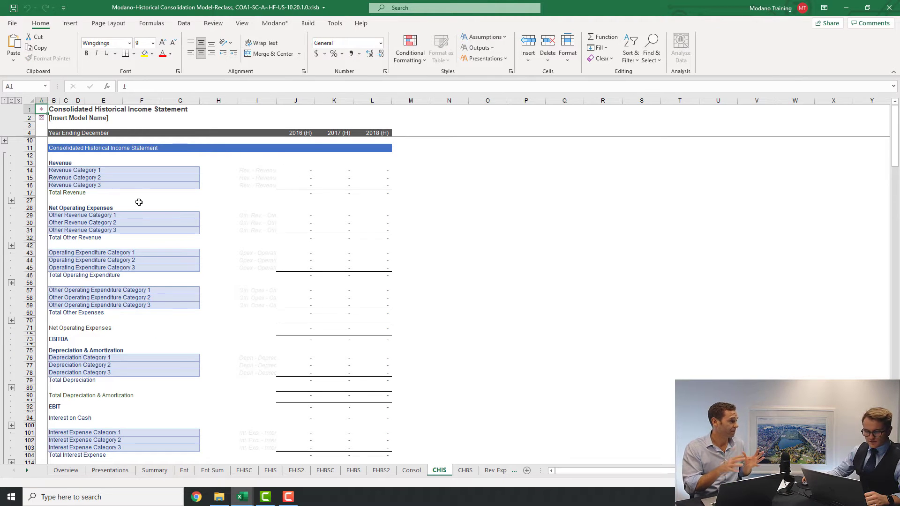
click(11, 200)
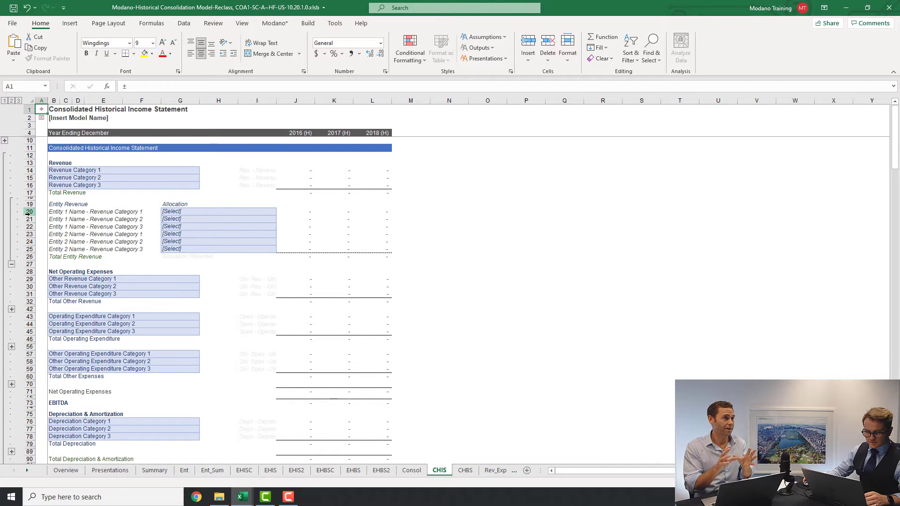
drag(29, 212, 28, 249)
click(259, 211)
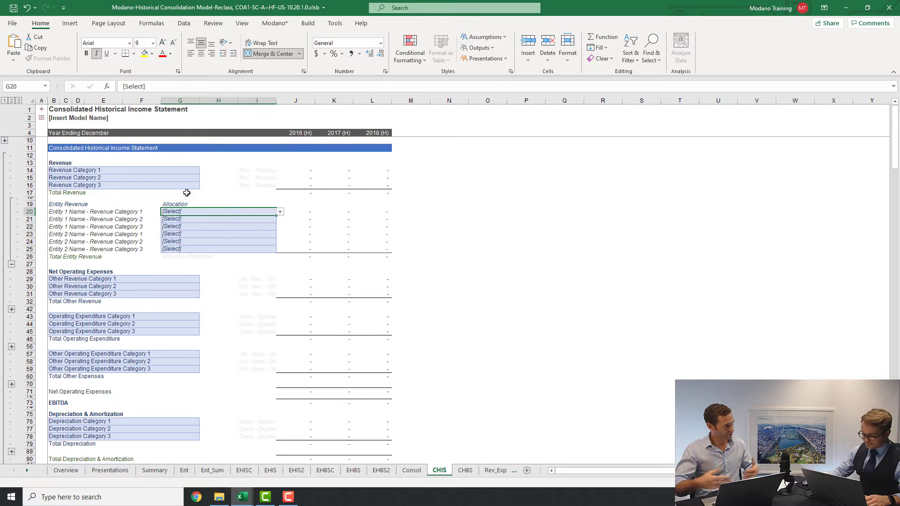
click(131, 170)
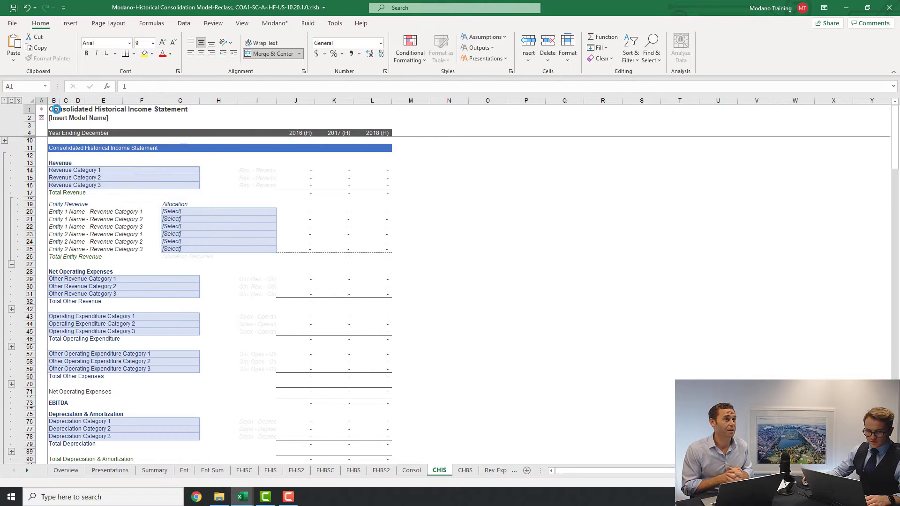
click(41, 109)
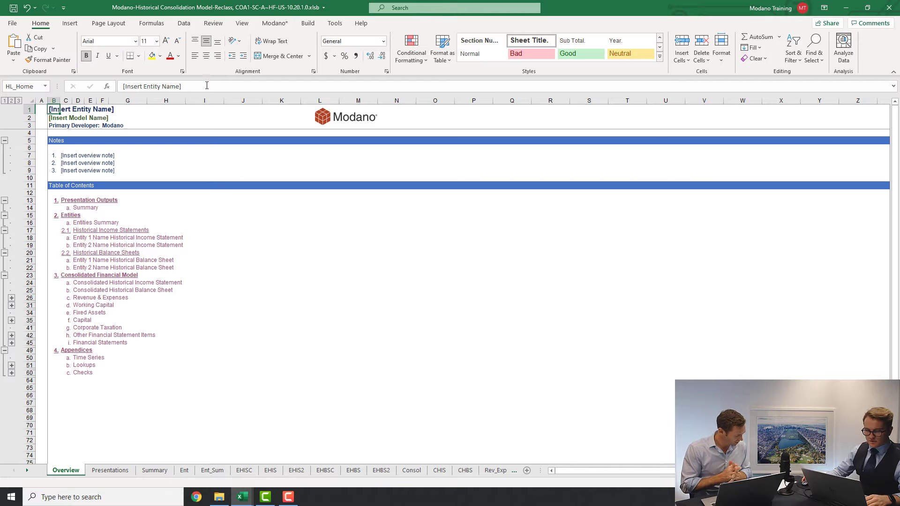
- Set the entity name on the Overview sheet to "Wall Street Events Group"
text(Wall S)
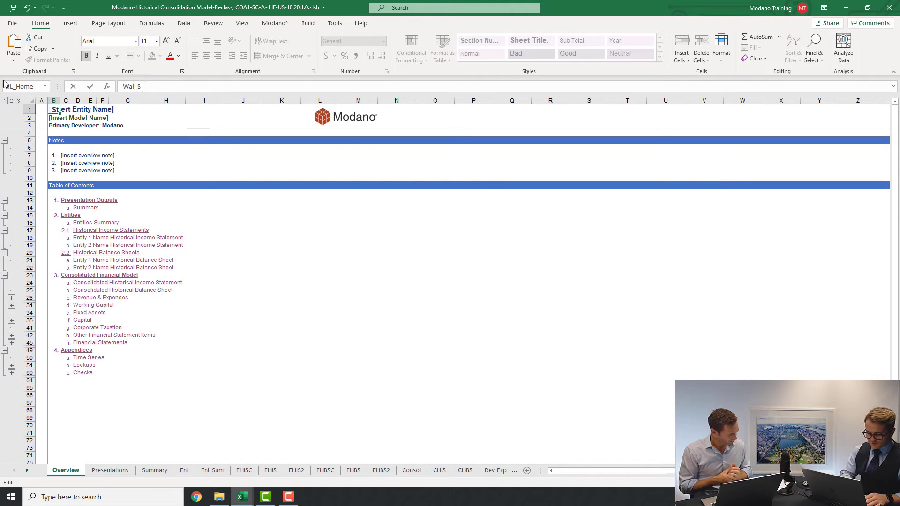
text(treet Events)
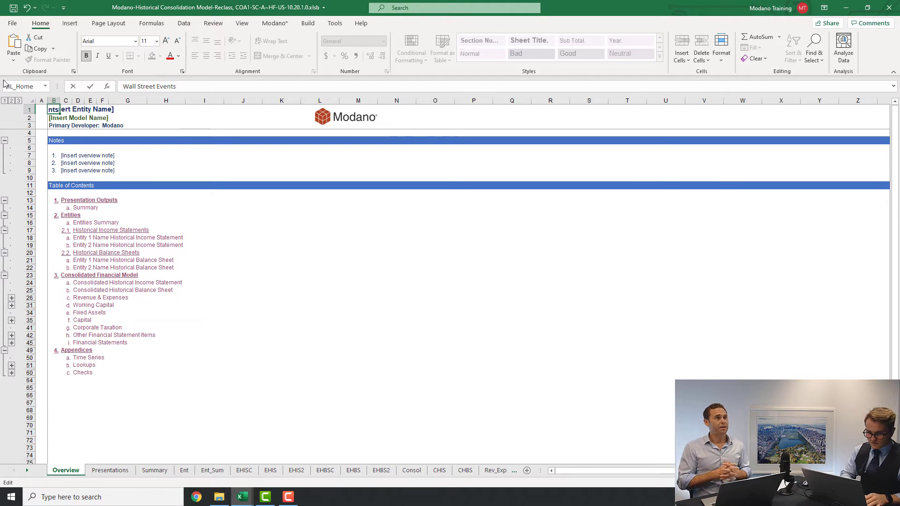
text( Group)
key(Return)
- Replace the model name placeholder in the B2 formula with "Historical Consolidation Model", keeping the check message references
key(F2)
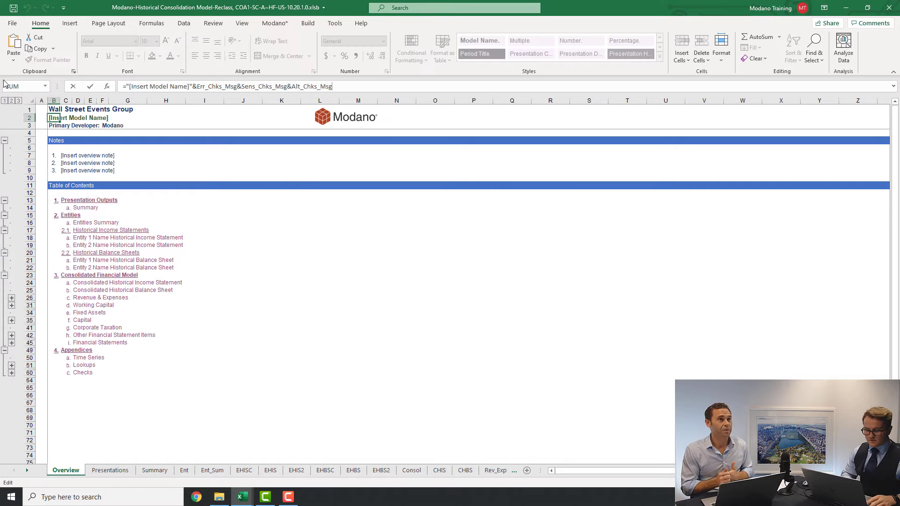
key(shift+Right)
key(shift+Right)
key(shift+Right)
key(shift+Right)
key(shift+Right)
key(shift+Right)
key(shift+Right)
key(shift+Right)
key(shift+Right)
key(shift+Right)
key(shift+Right)
key(shift+Right)
key(shift+Right)
key(shift+Right)
key(shift+Right)
key(shift+Right)
key(shift+Right)
key(shift+Right)
key(shift+Right)
key(shift+Right)
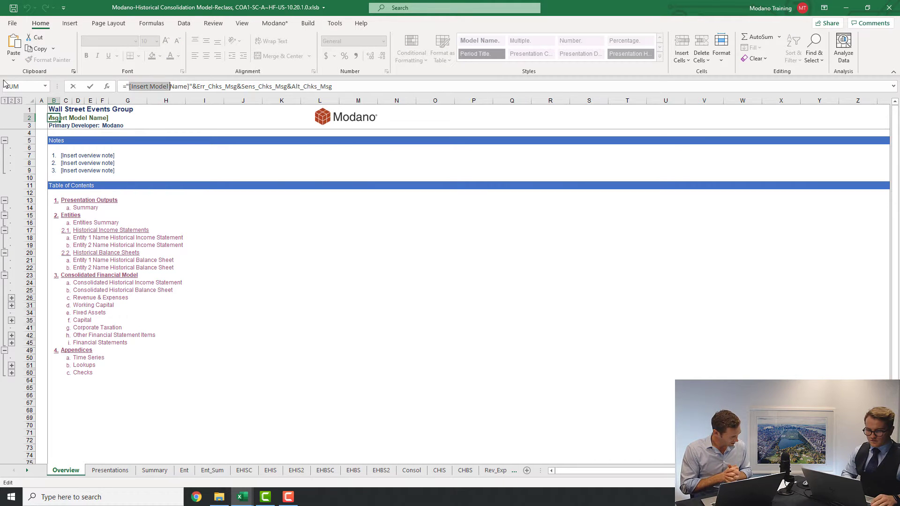
key(shift+Left)
key(shift+Left)
key(shift+Left)
text(Hist)
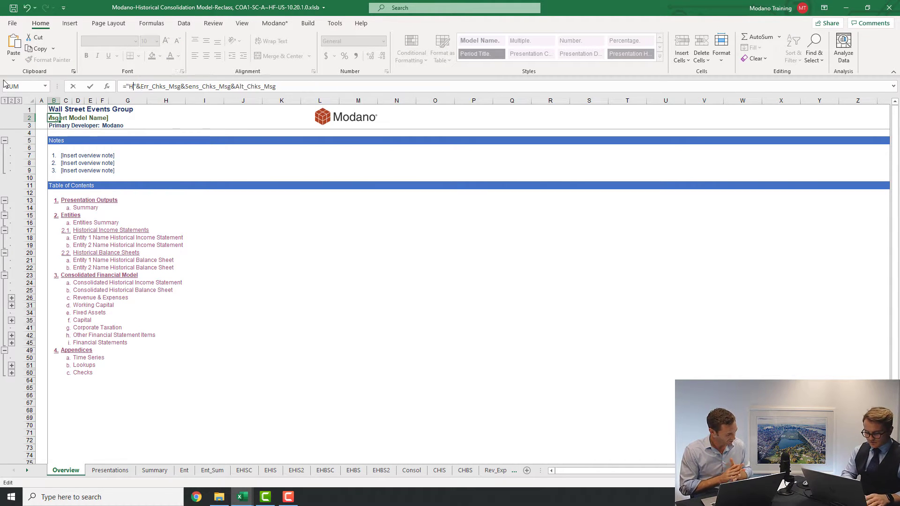
text(orical Consoida)
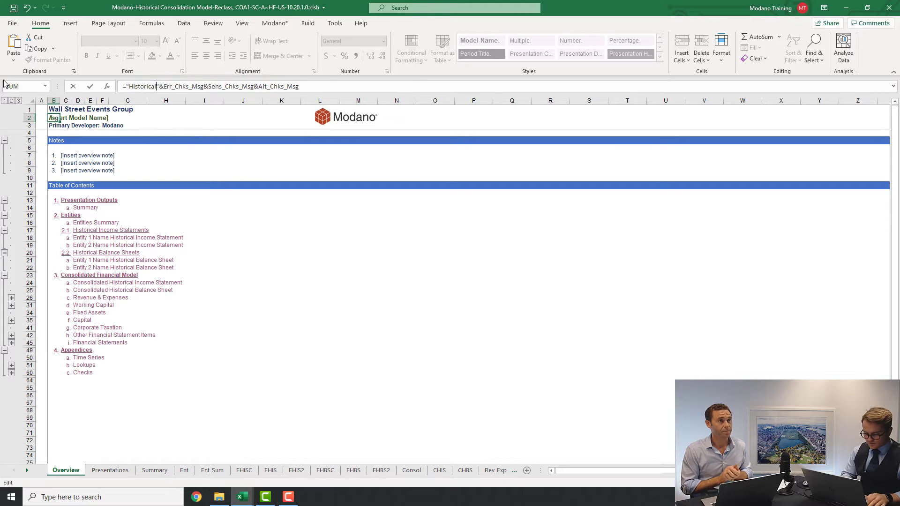
text(tion Model)
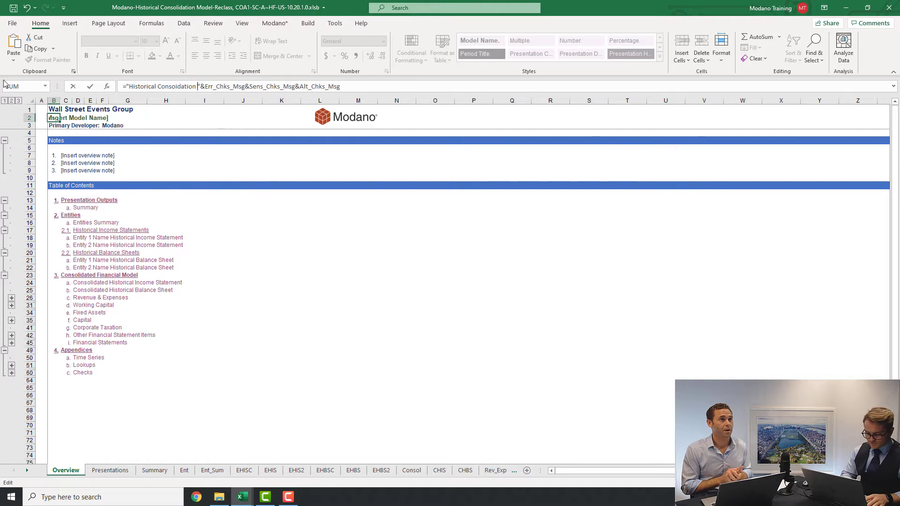
key(Return)
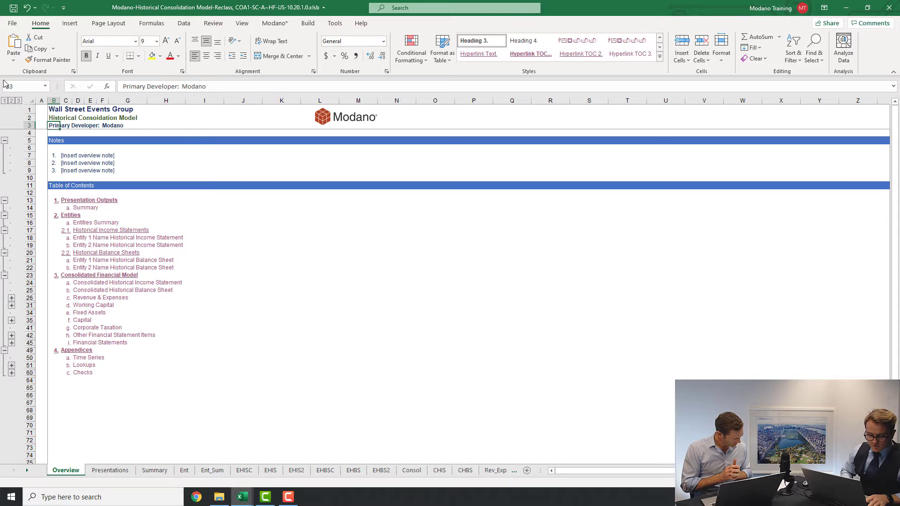
key(Up)
key(F2)
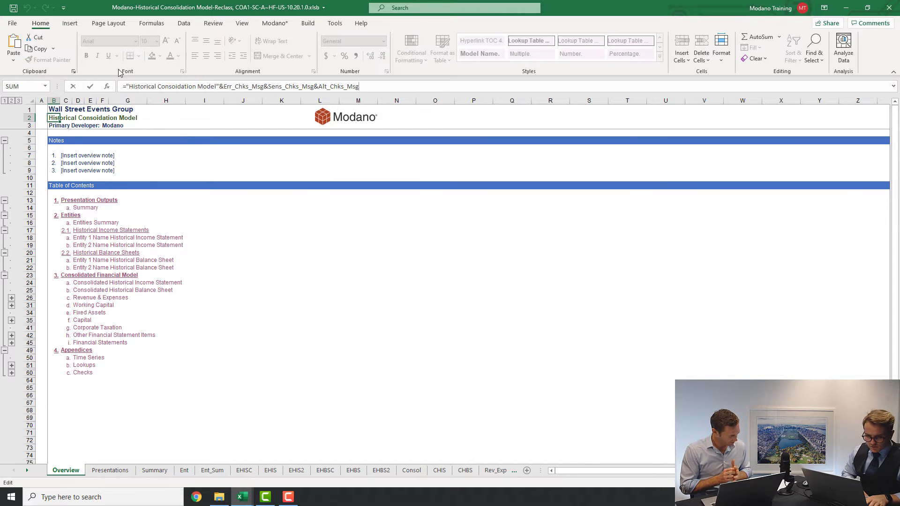
click(174, 86)
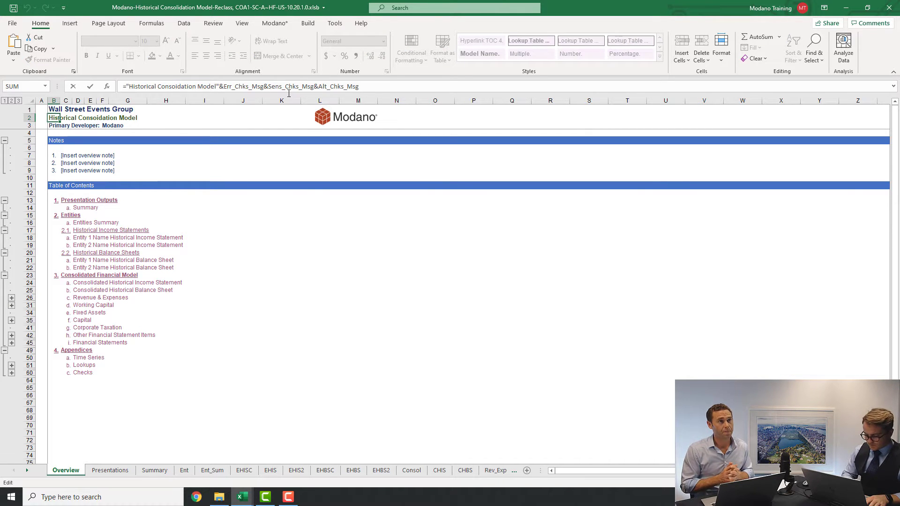
text(l)
key(Return)
- Write "Historical consolidation model of Wall Street Events Group." as the first overview note in C7
key(Down)
key(Down)
key(Down)
key(Down)
key(Right)
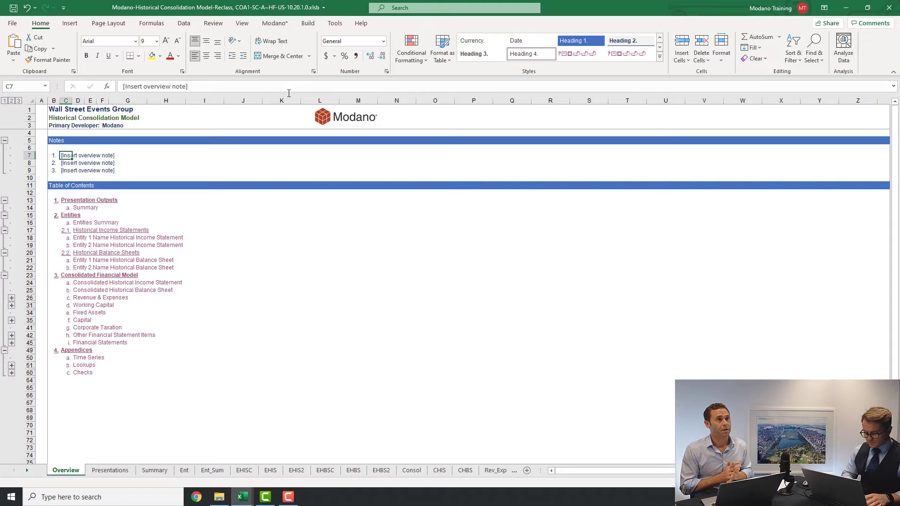
text(Historical conso)
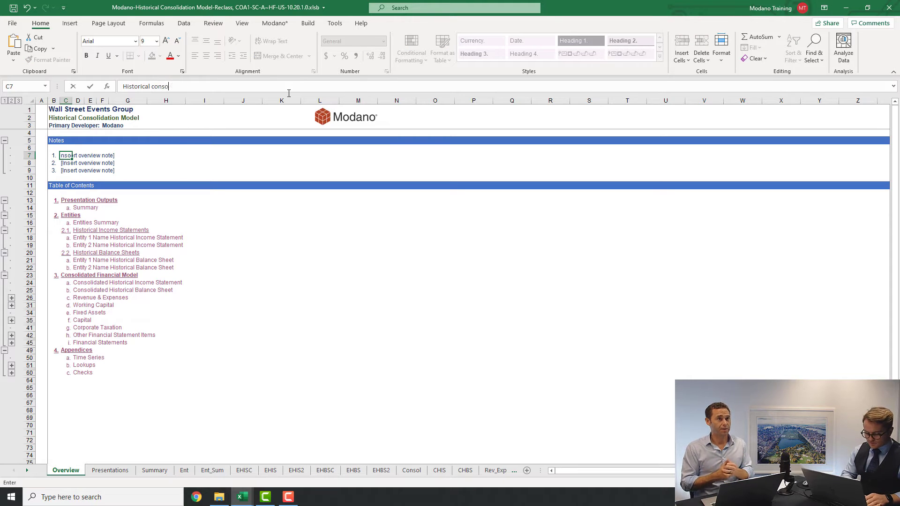
text(lidation model o)
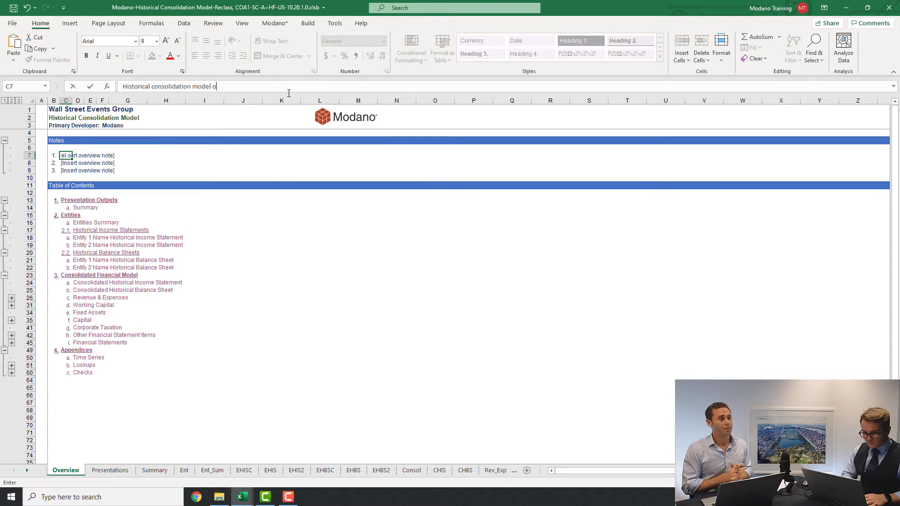
text(f Wall )
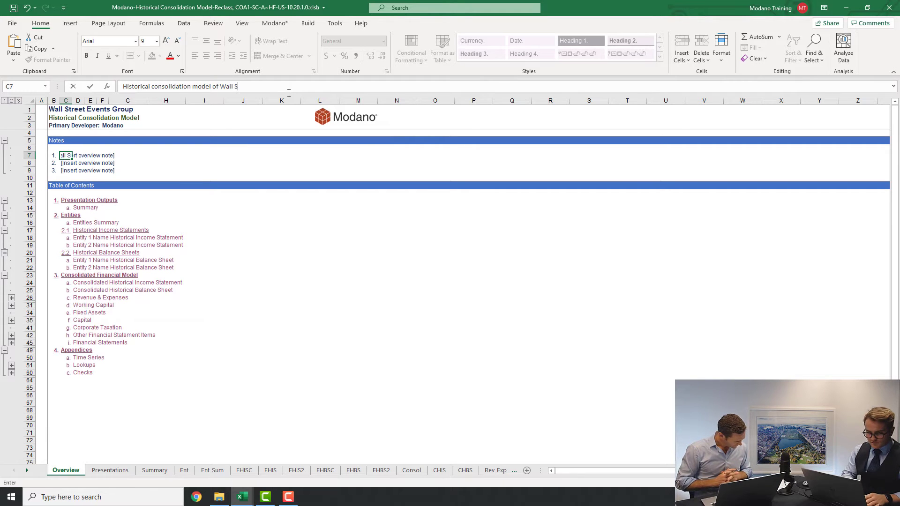
text(Street Events Grou)
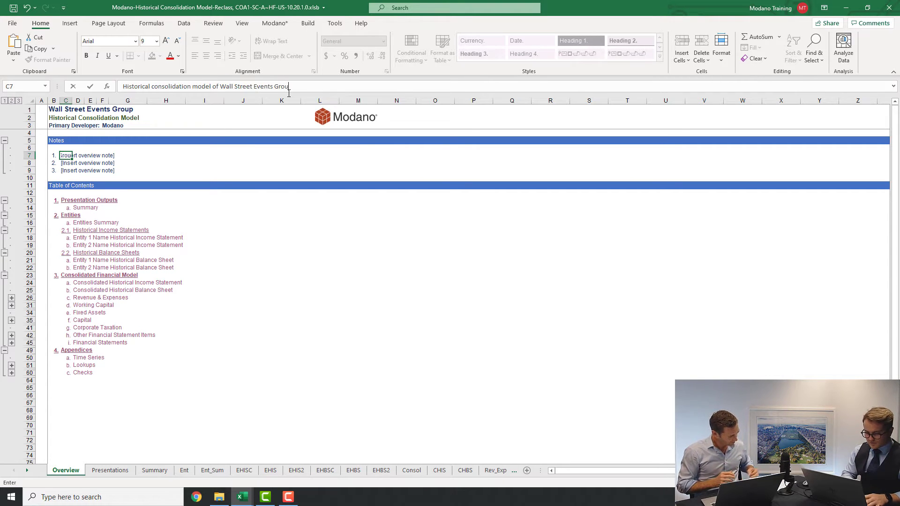
text(p .)
key(Return)
- Delete the rows of the two unused overview note placeholders, rows 8 and 9
key(shift+Down)
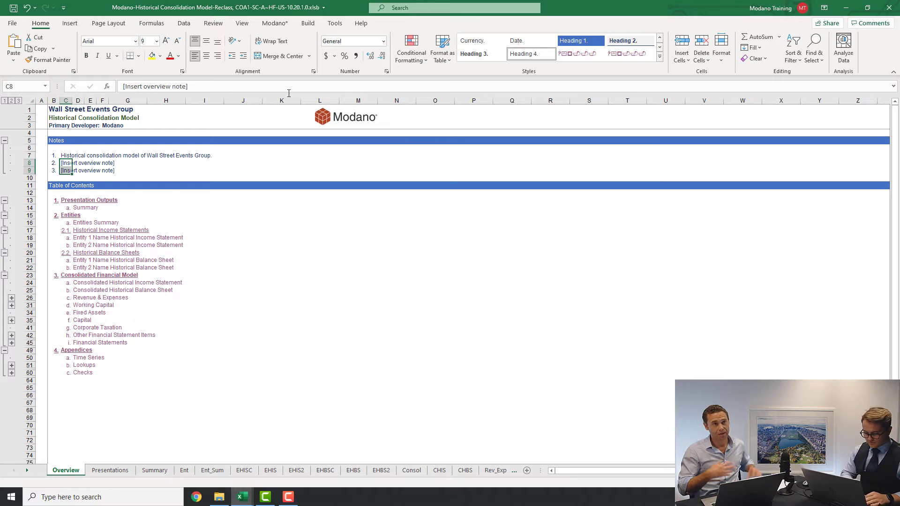
key(alt+h)
key(d)
key(r)
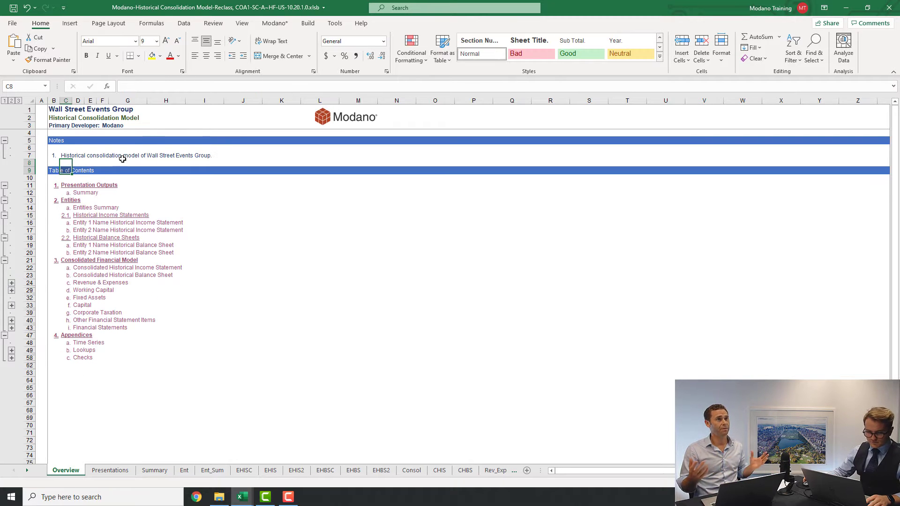
click(79, 157)
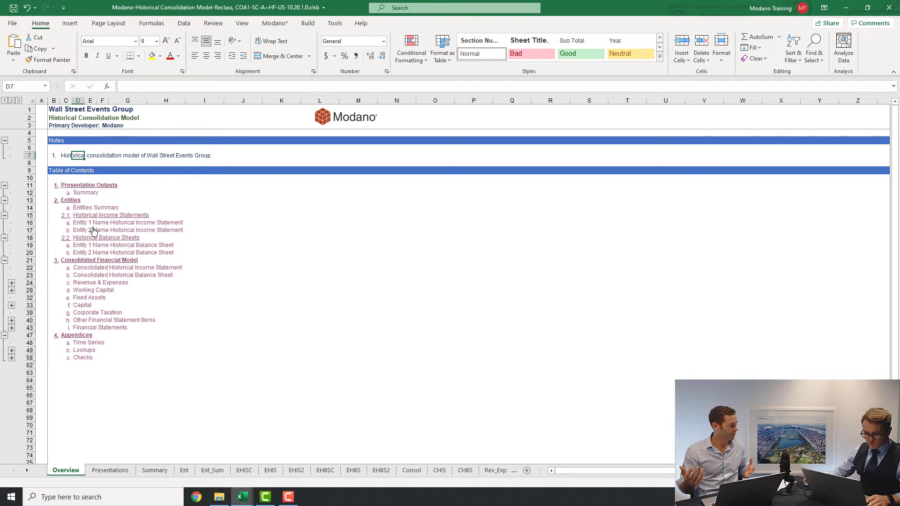
- On the Time Series sheet, set the first financial year to 2019 and the denomination to $'000
click(92, 344)
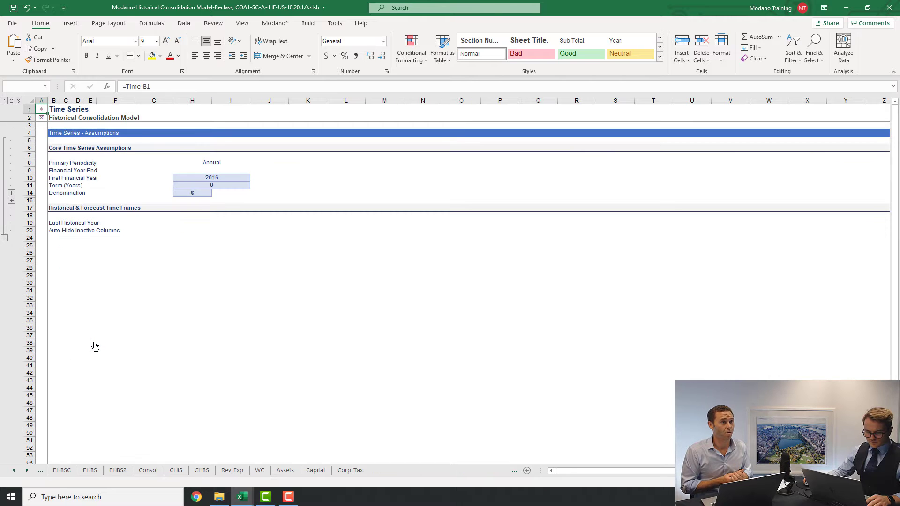
click(226, 177)
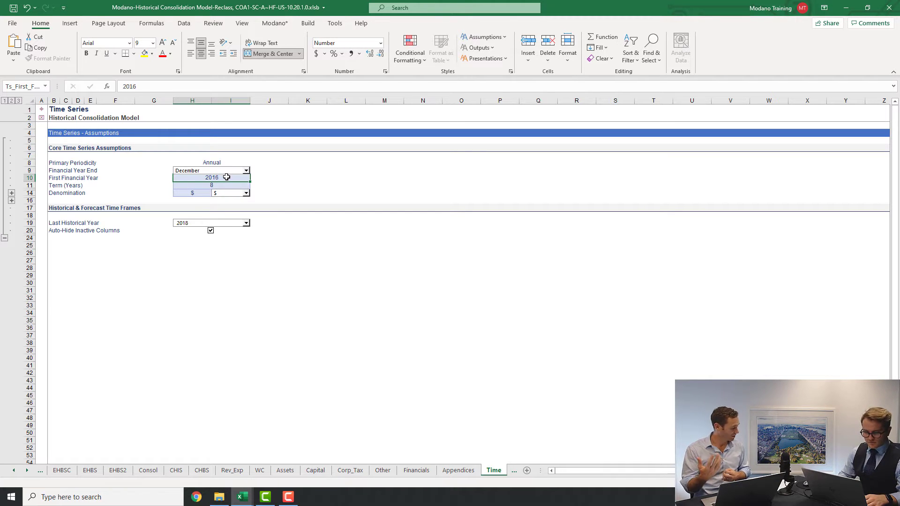
text(2019)
key(Return)
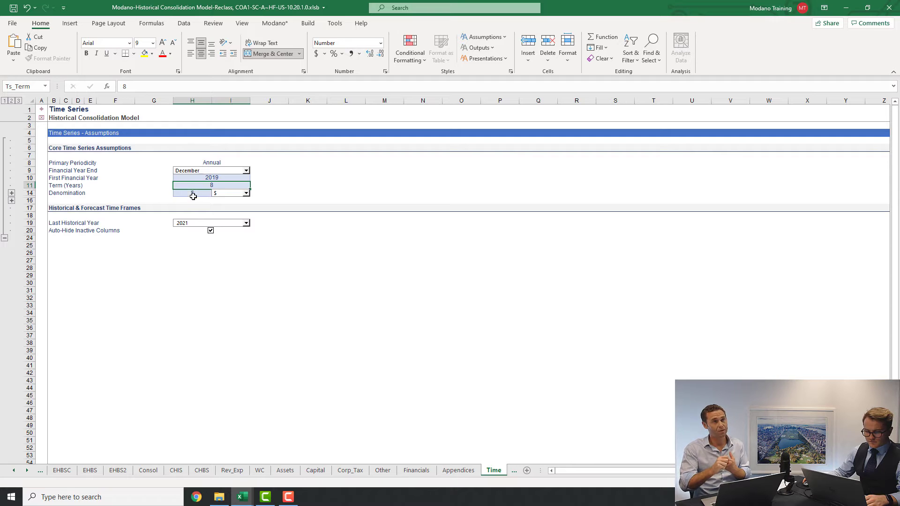
click(195, 194)
click(239, 196)
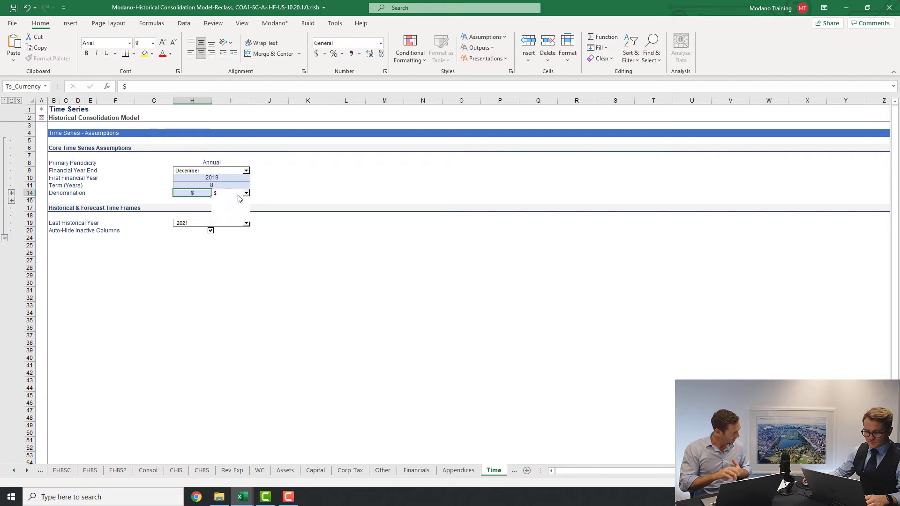
click(238, 207)
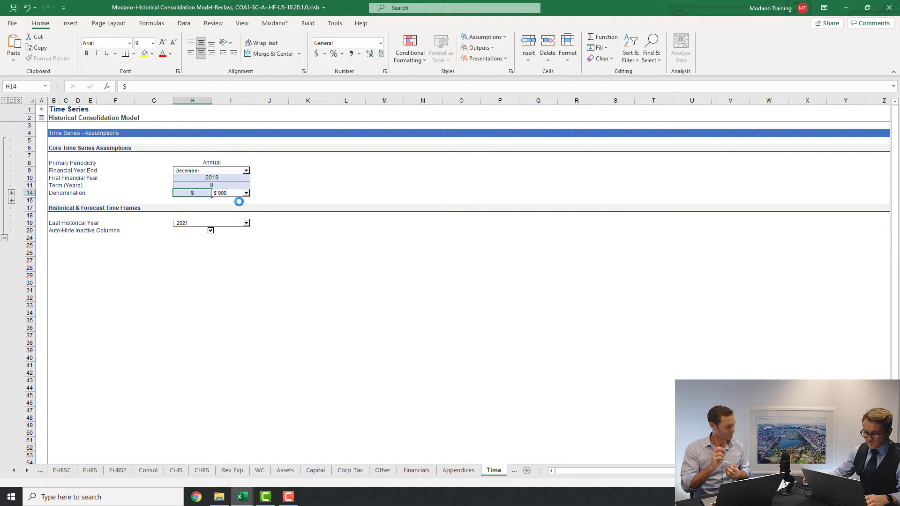
click(179, 201)
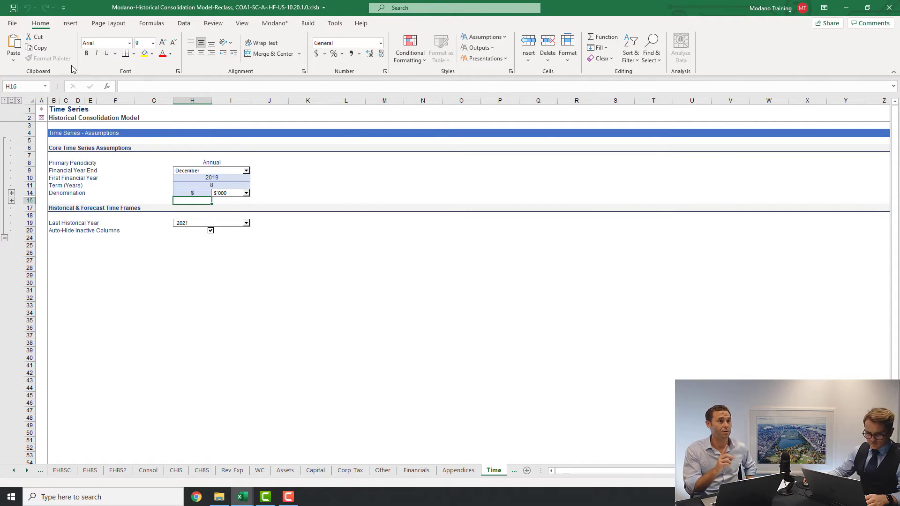
- Examine the historical year columns on the Consolidated Historical Income Statement and the forecast year columns on Revenue & Expenses, and return to the Overview sheet
click(44, 110)
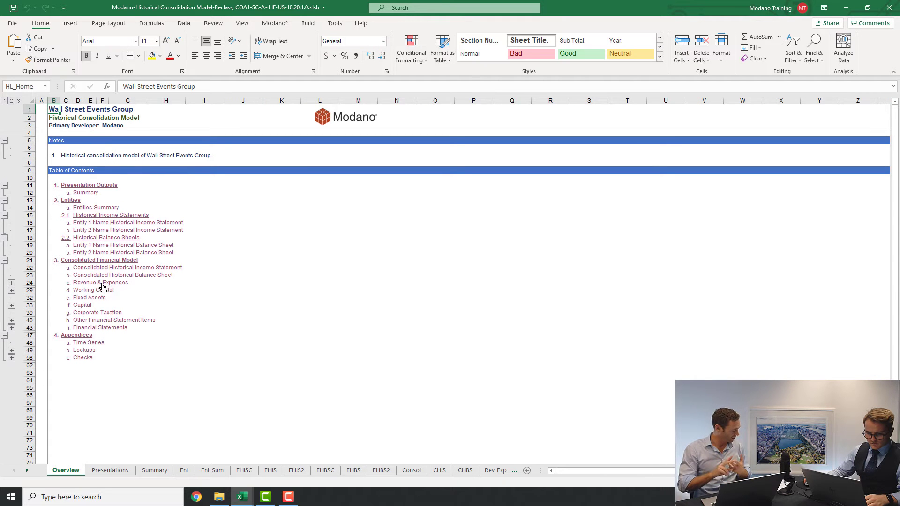
click(120, 269)
drag(296, 101, 372, 100)
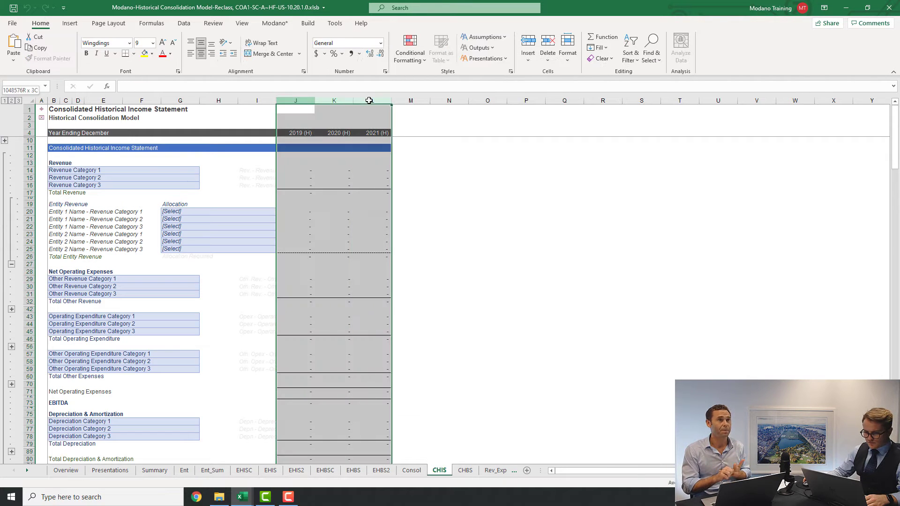
click(312, 164)
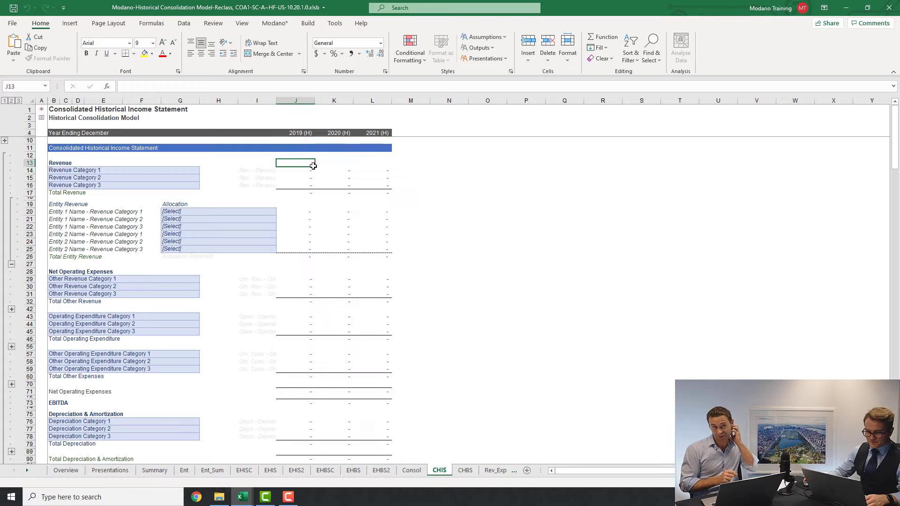
click(43, 111)
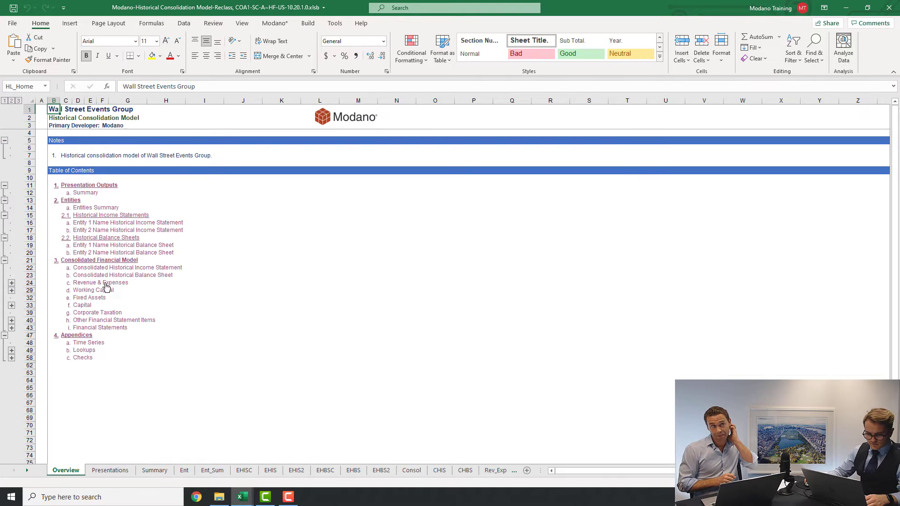
click(108, 285)
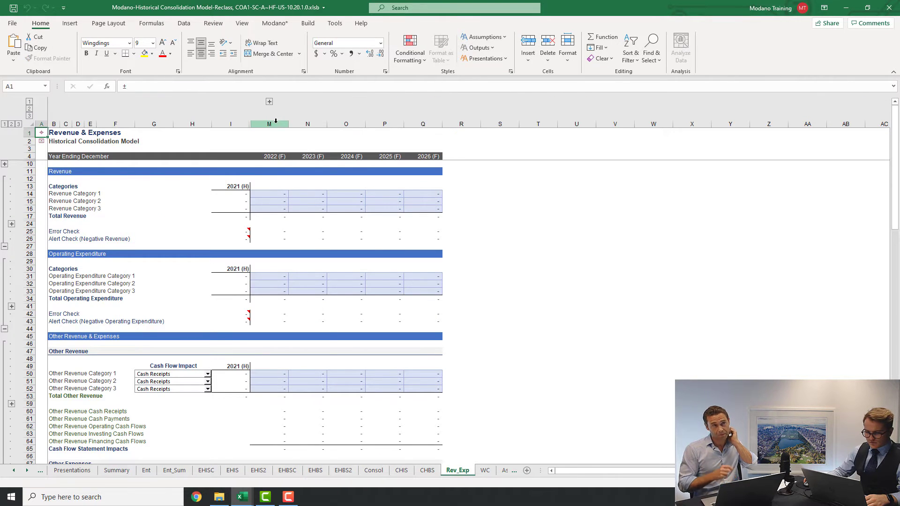
drag(279, 123, 421, 123)
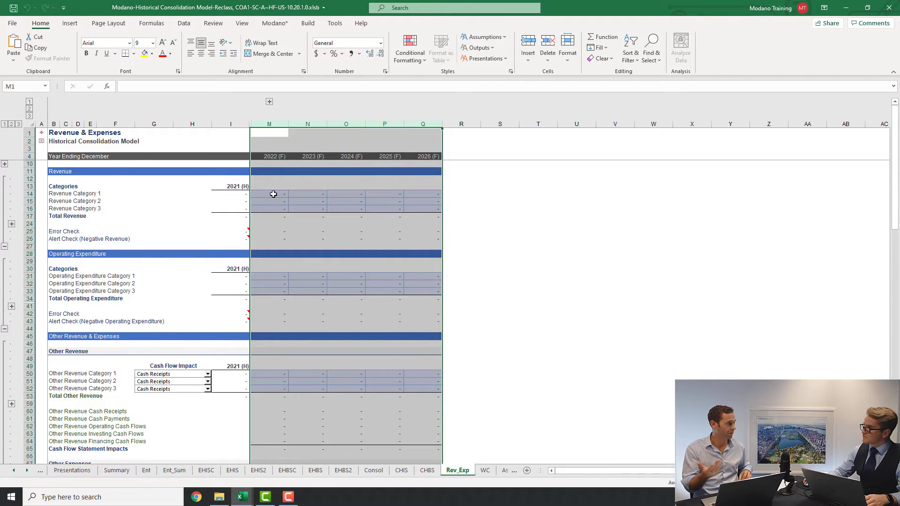
click(273, 194)
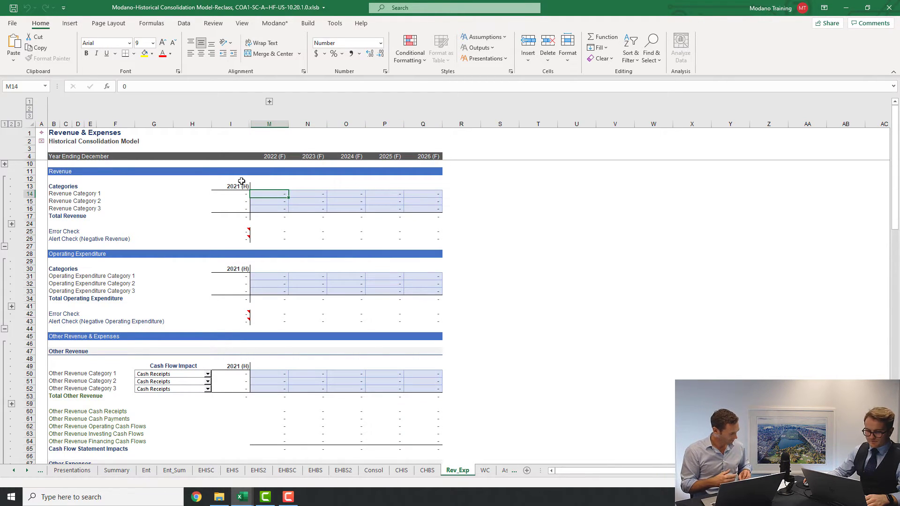
click(43, 135)
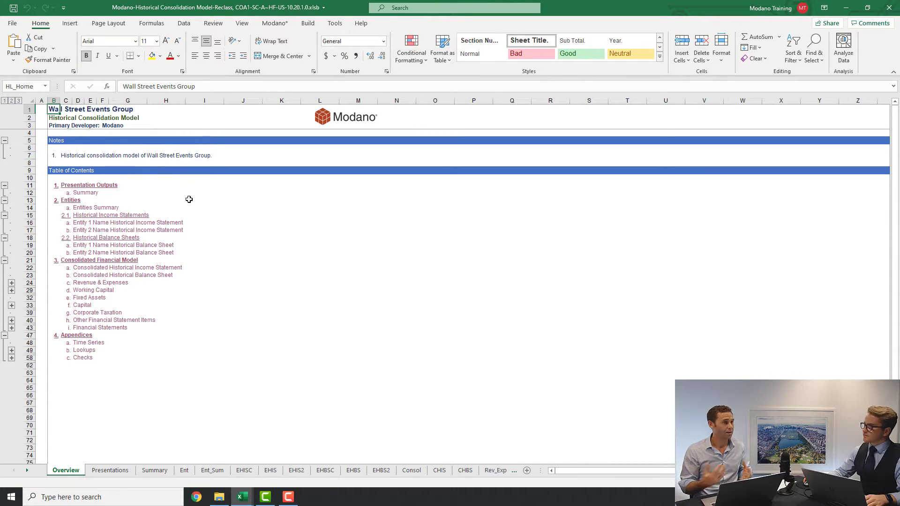
- On the Entities Summary sheet, name the first entity "WSP" and add the note "Wall Street Promotions entity."
click(99, 209)
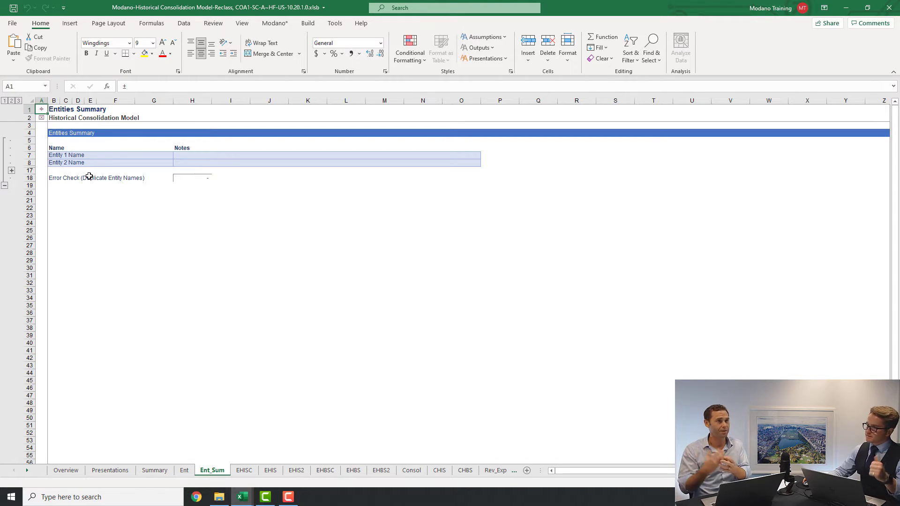
click(86, 155)
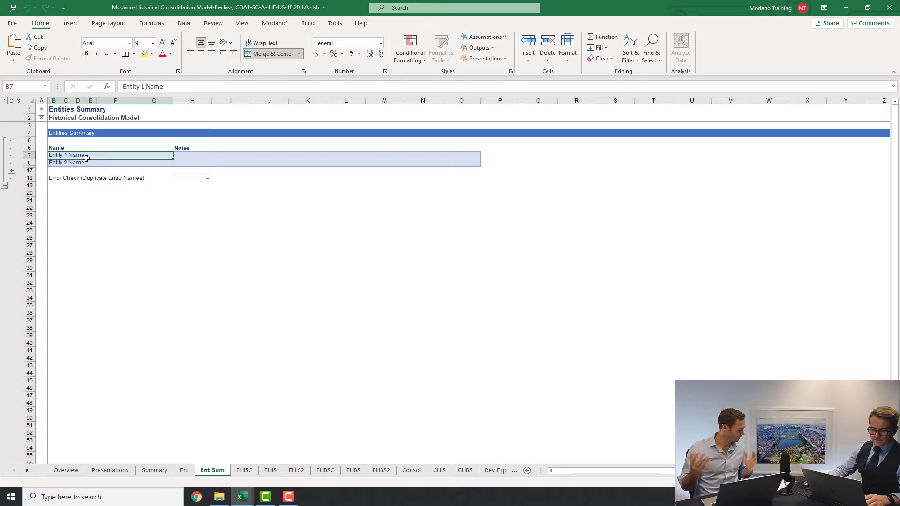
text(WSP)
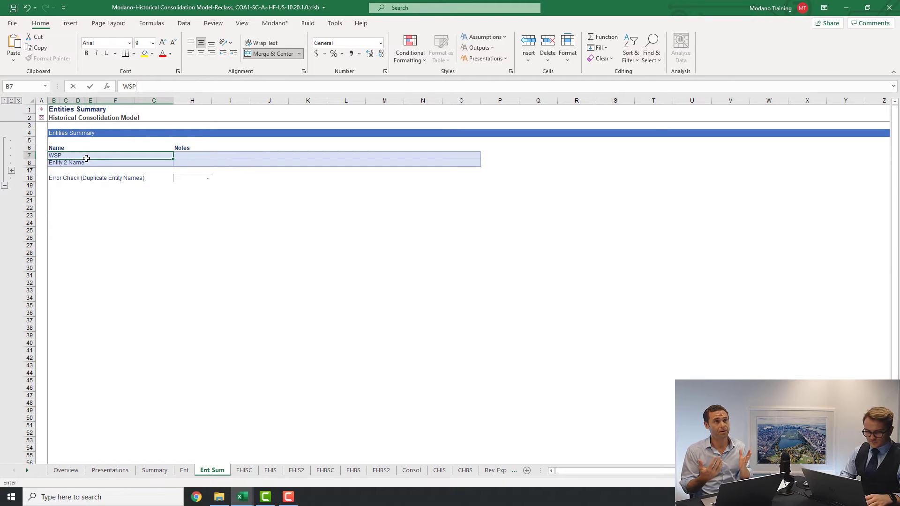
key(Return)
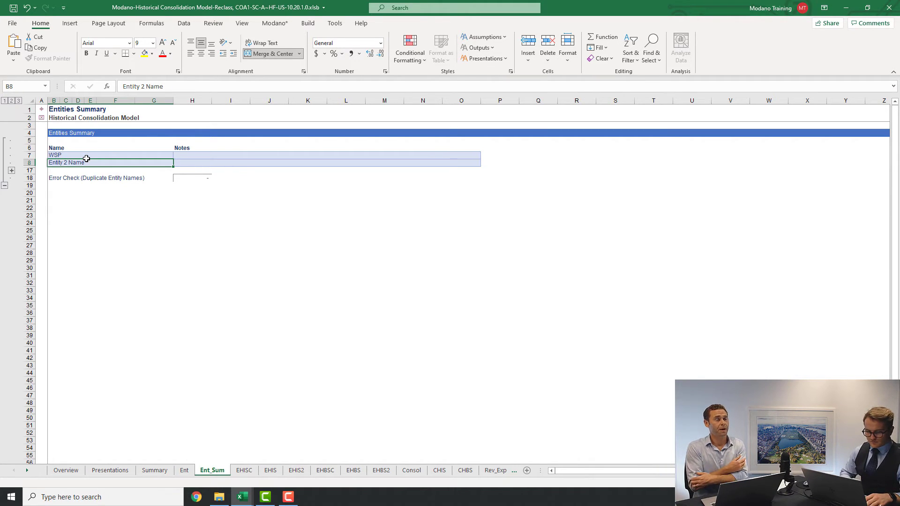
key(Up)
key(Right)
text(Wal)
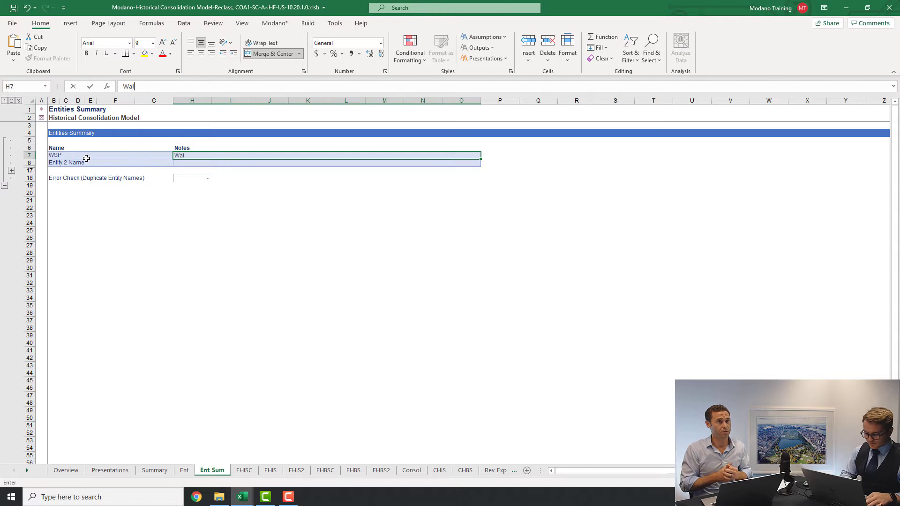
text(l Street Promotions entity)
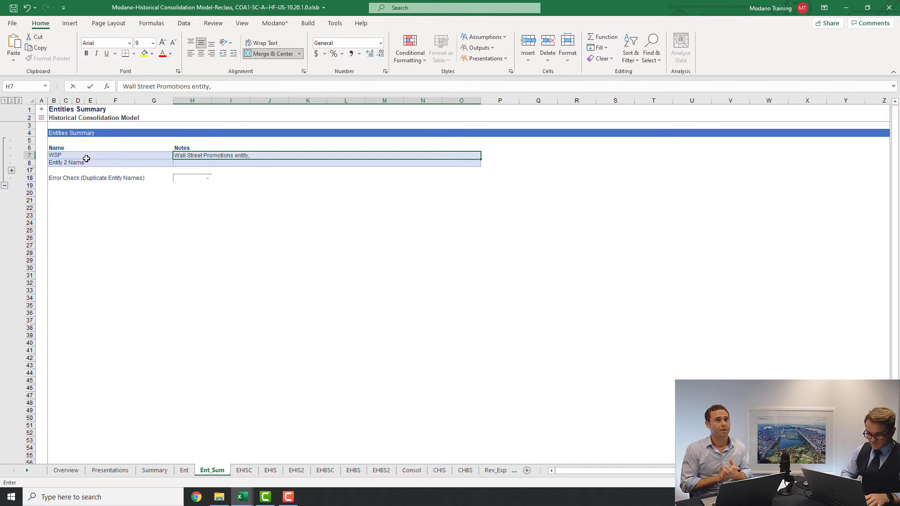
text(.)
key(Return)
- Name the second entity "CT" and add the note "Champagne Towers entity."
key(Left)
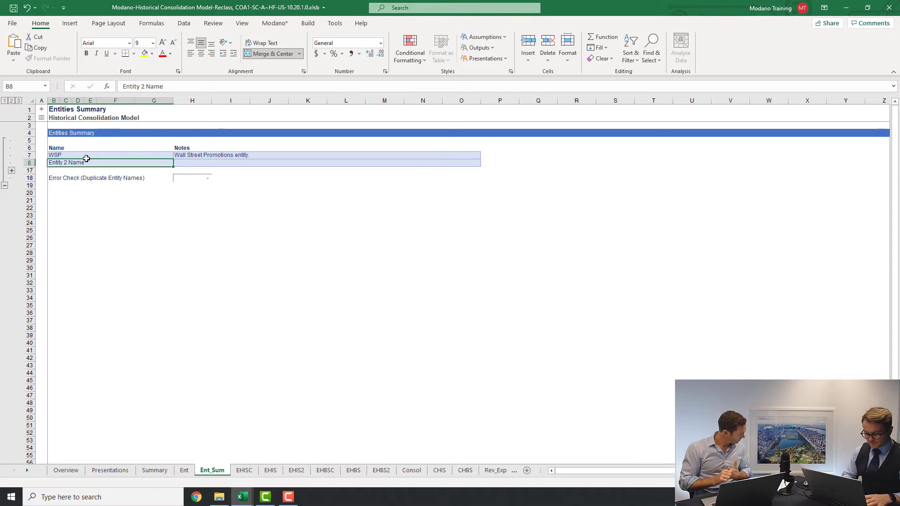
text(CT)
key(Right)
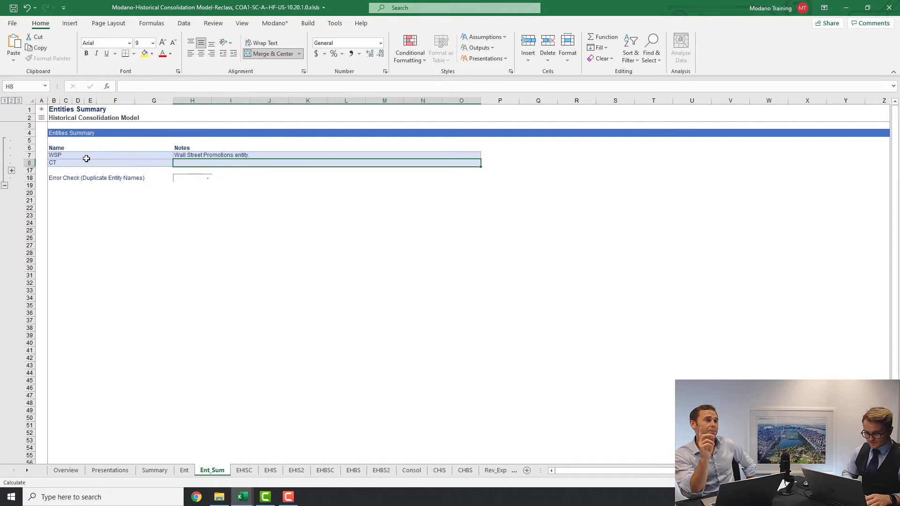
text(CHam)
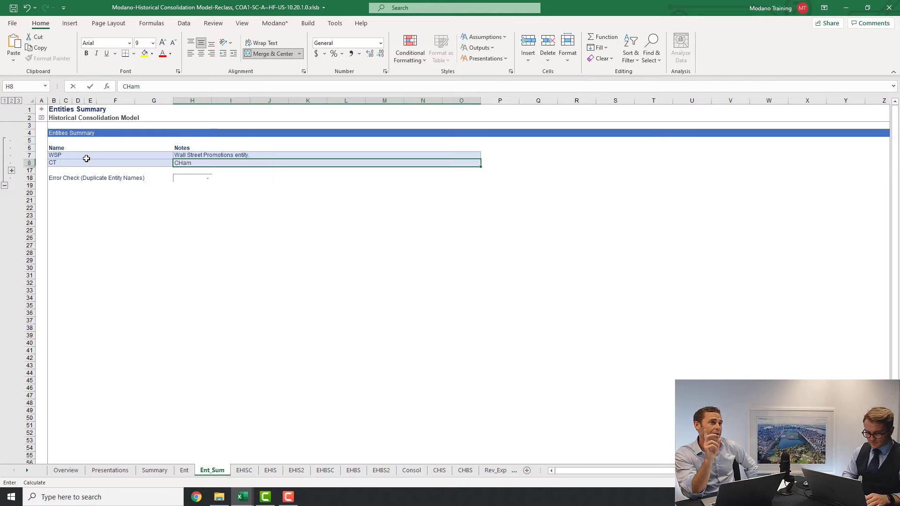
text(ampagne )
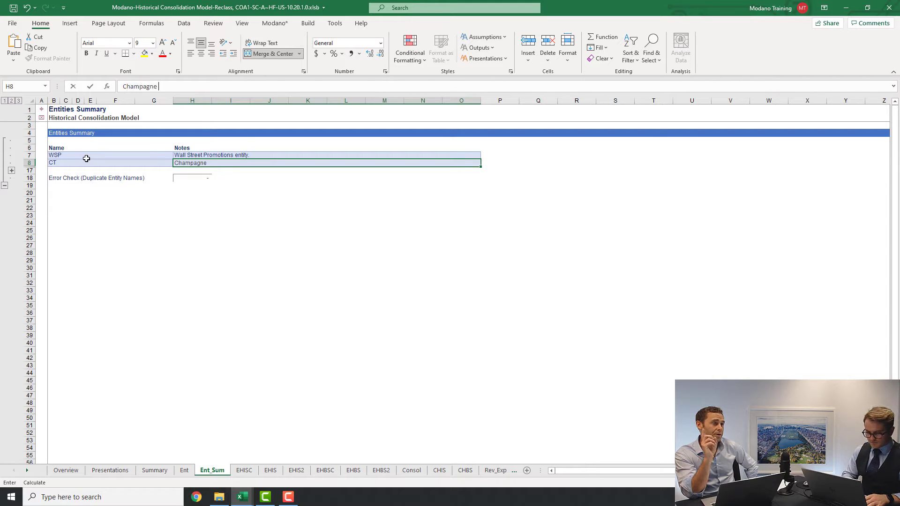
text(TOw)
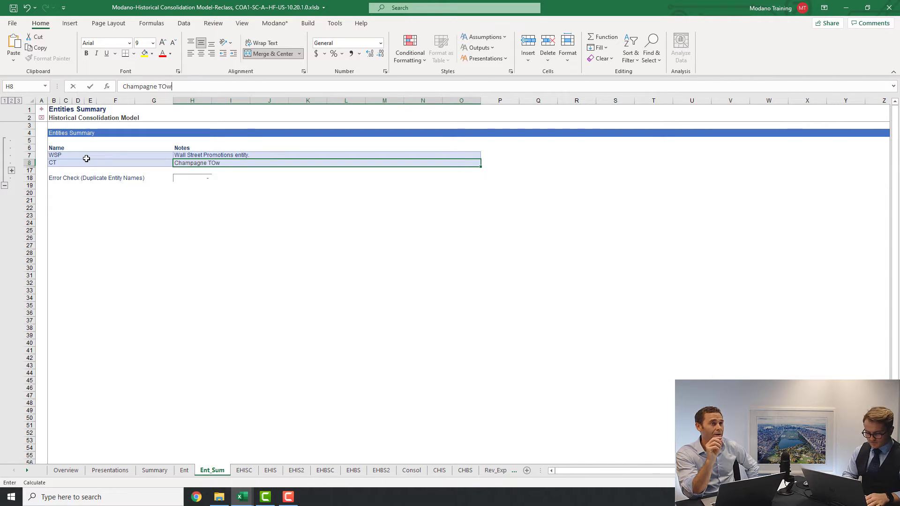
text(ers entity)
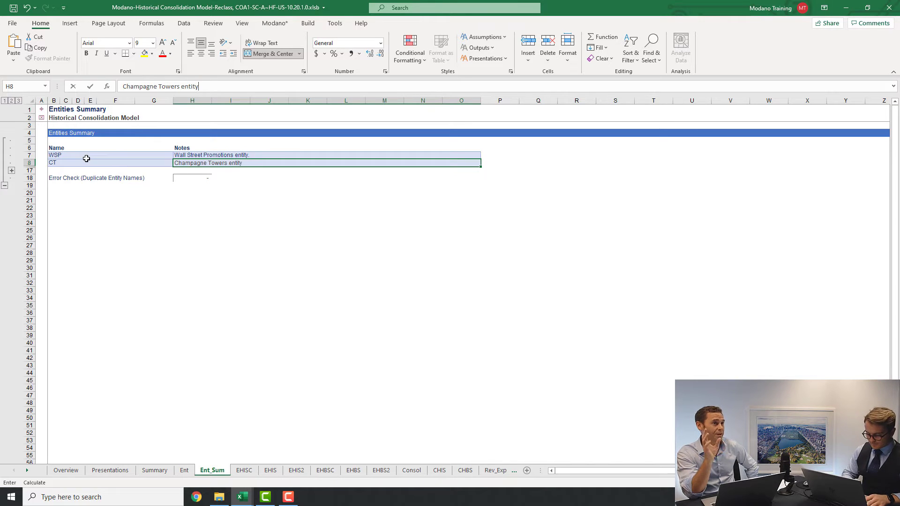
text(.)
key(Return)
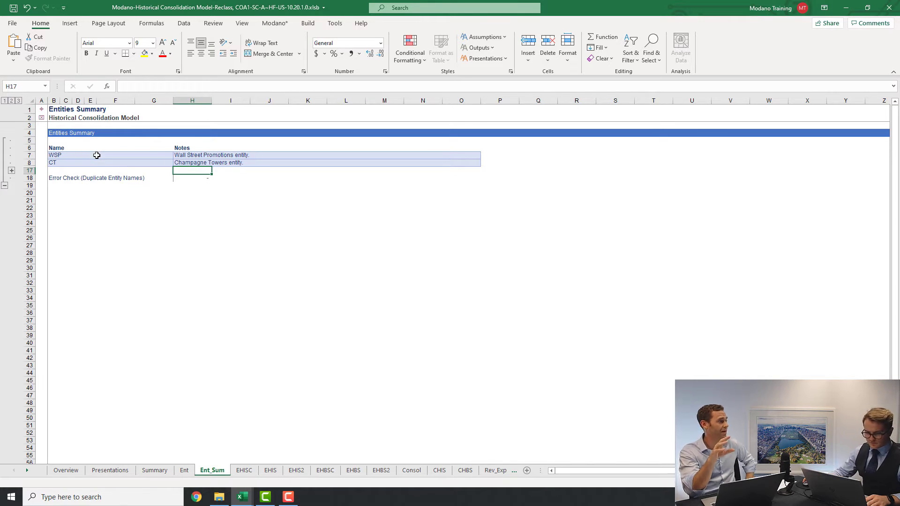
- Return to the Overview sheet, open the Project Manager maximized, and examine the Entities module area and the overall module composition
click(96, 156)
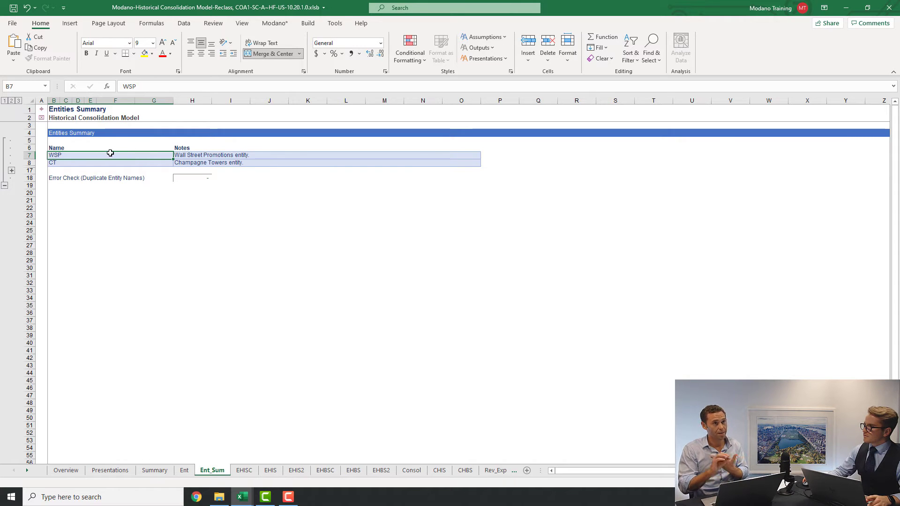
click(42, 109)
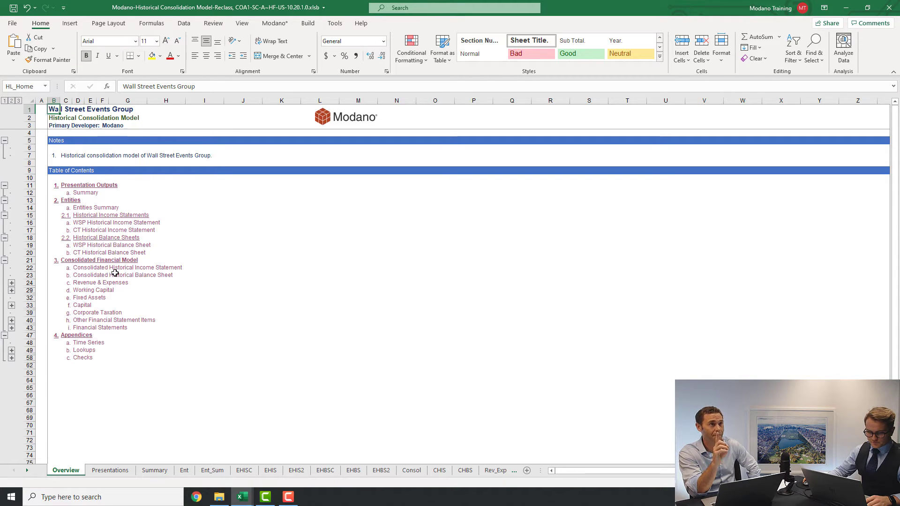
click(308, 23)
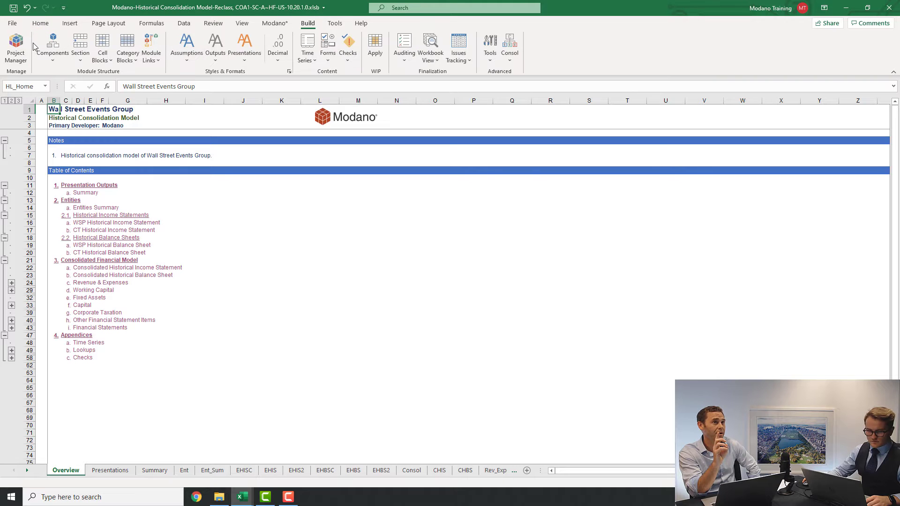
click(15, 45)
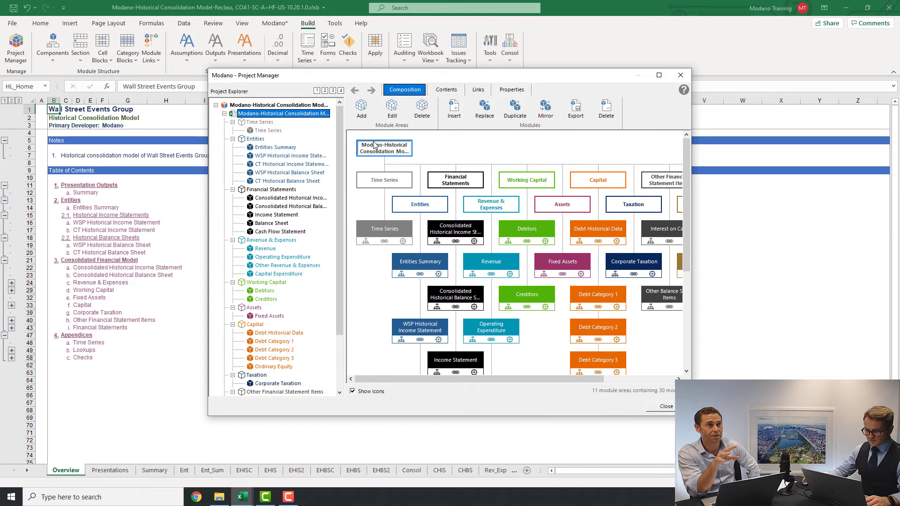
double_click(547, 76)
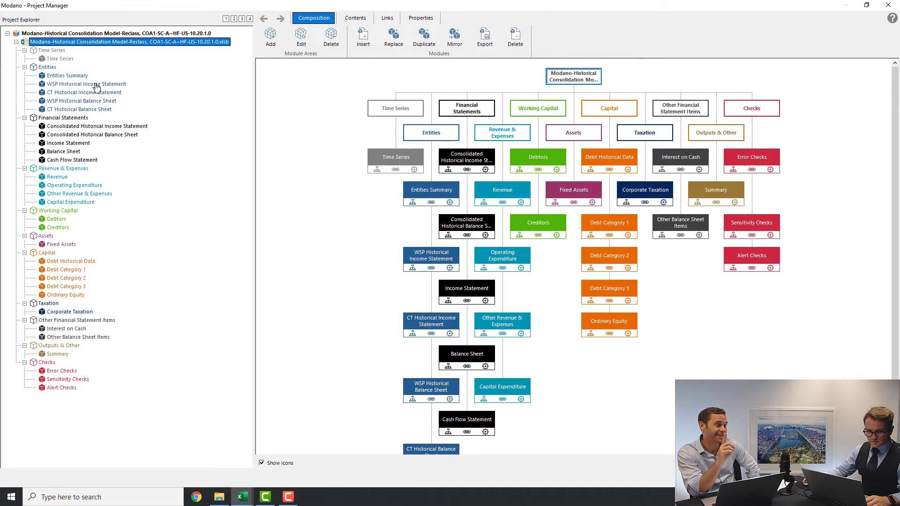
click(50, 69)
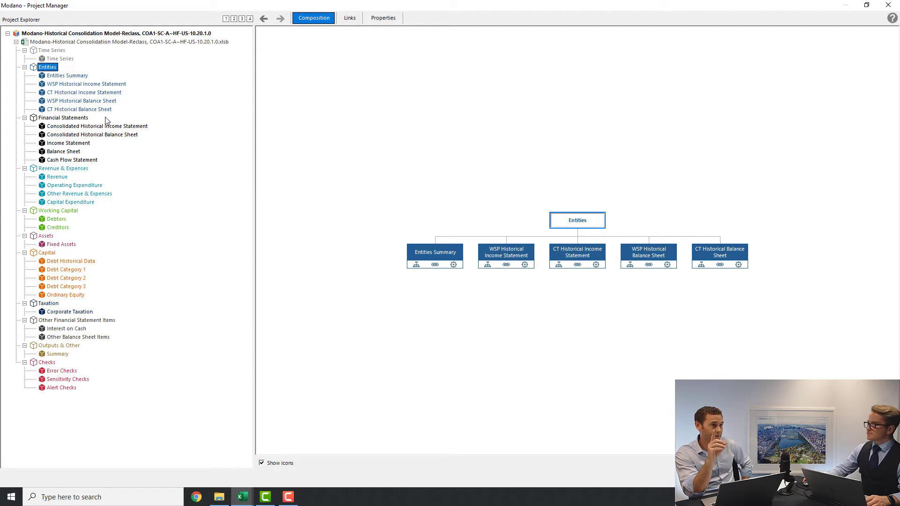
click(98, 43)
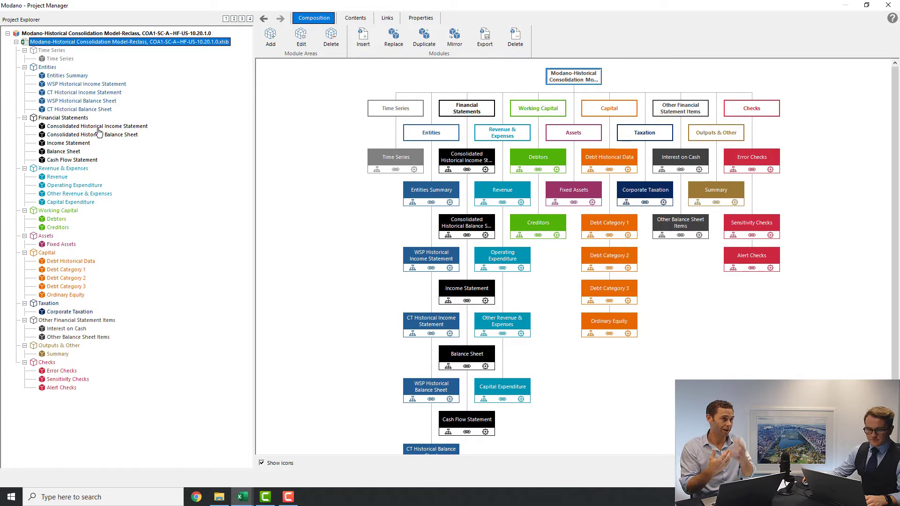
- Examine the links of the Consolidated Historical Income Statement module to its precedent and dependent modules, including the individual module links
click(131, 127)
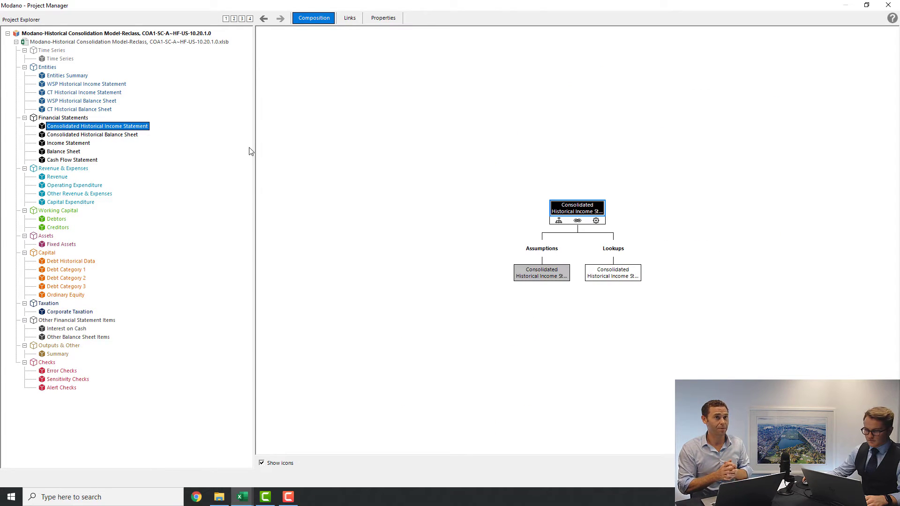
click(350, 19)
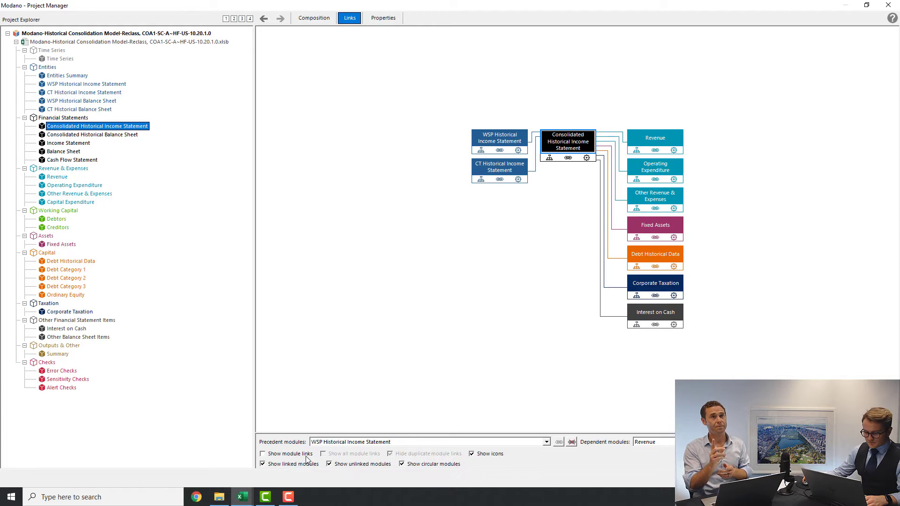
click(293, 453)
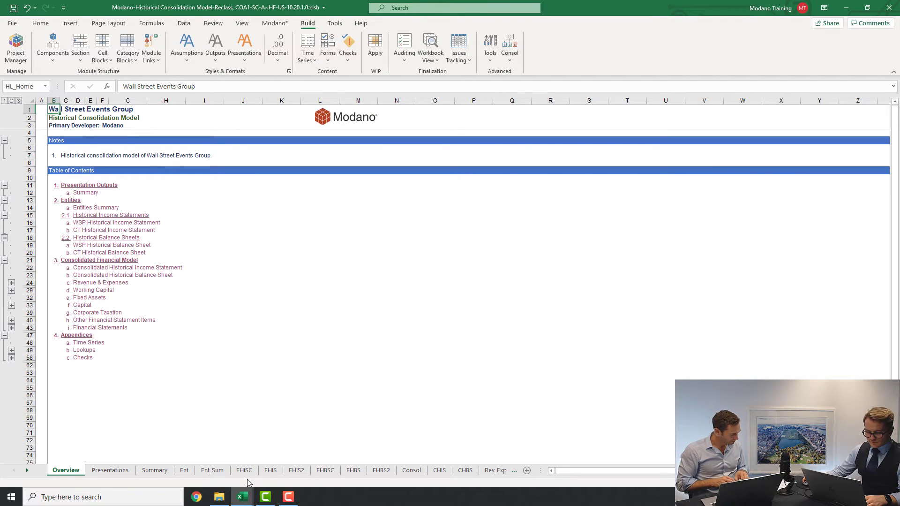
- View the WSP Historical Income Statement sheet and transfer the WspHis assumptions from the assumptions workbook into the historical consolidation model workbook
mouse_move(247, 498)
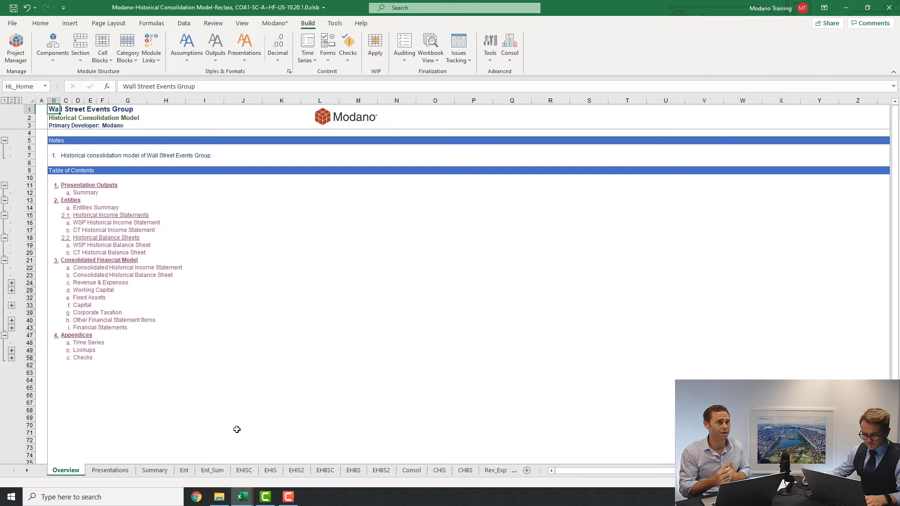
click(109, 223)
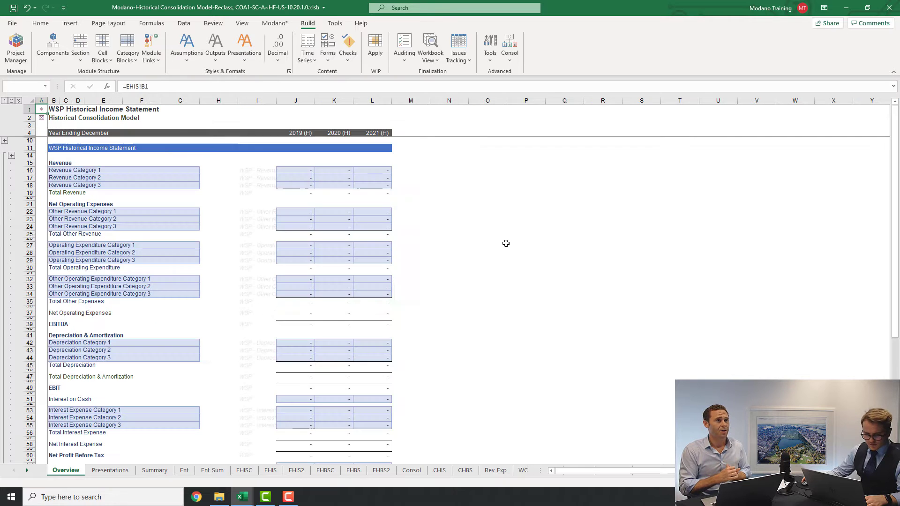
click(303, 178)
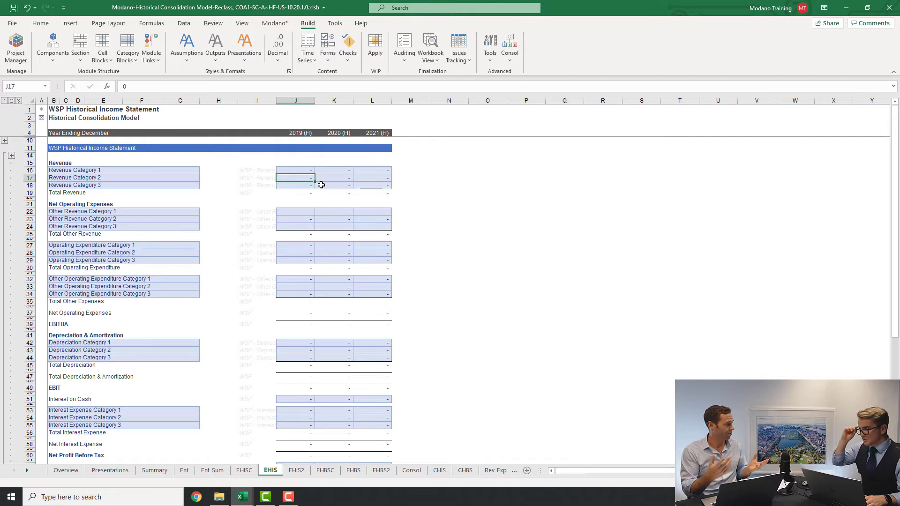
click(275, 23)
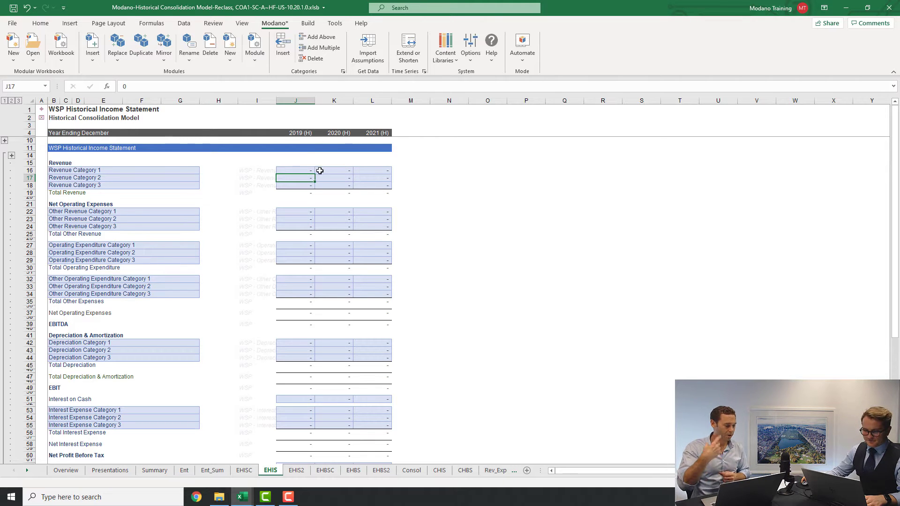
click(240, 450)
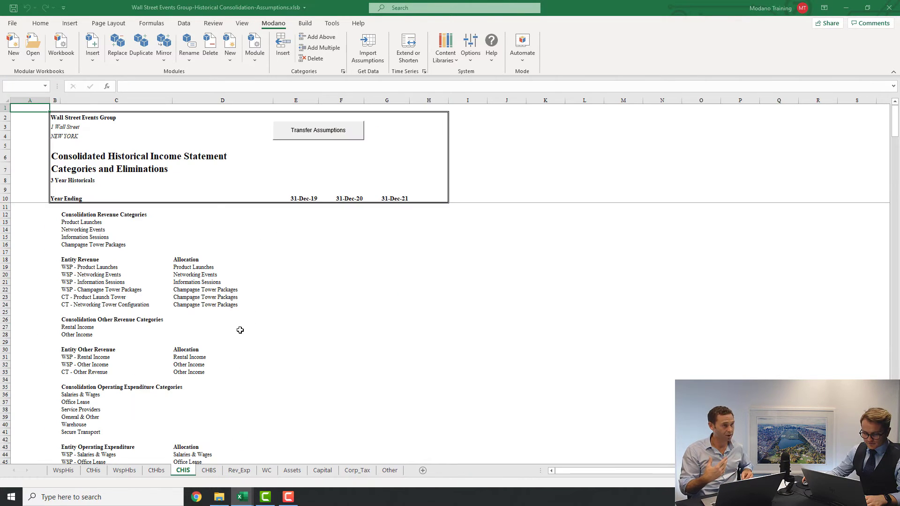
click(51, 471)
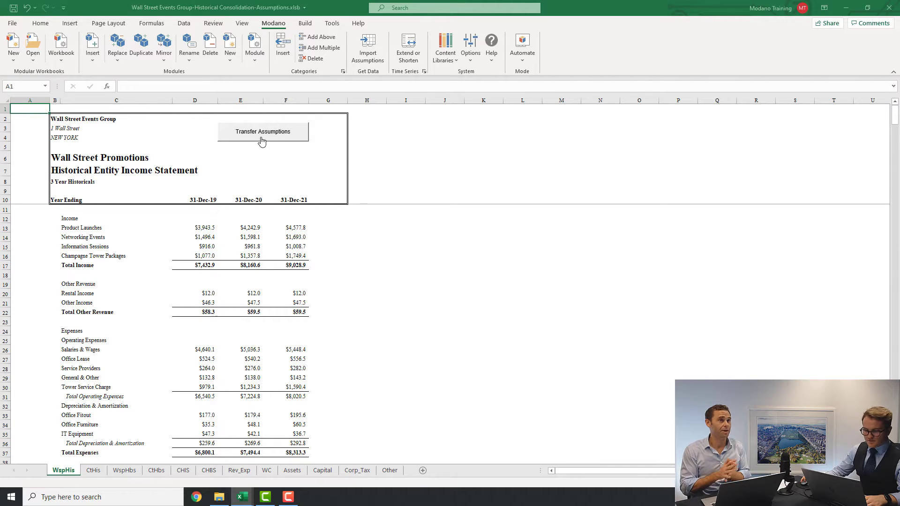
click(263, 132)
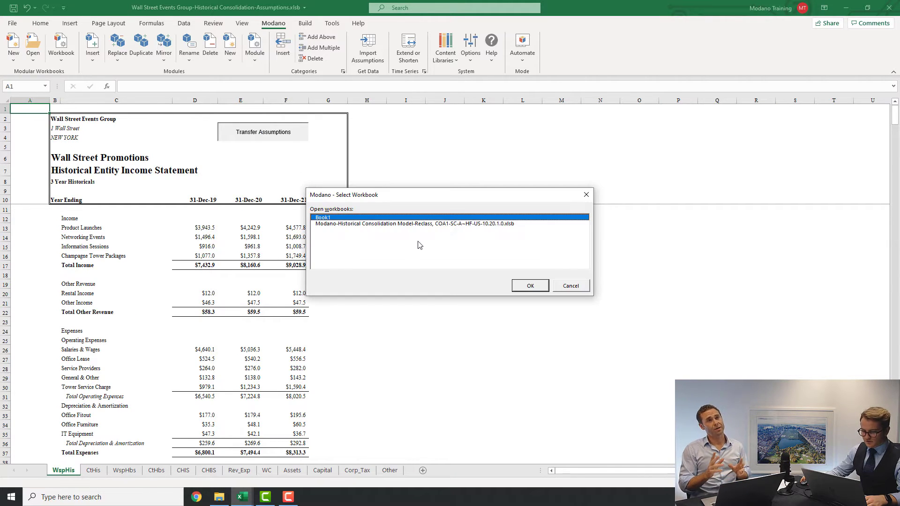
click(408, 224)
click(539, 286)
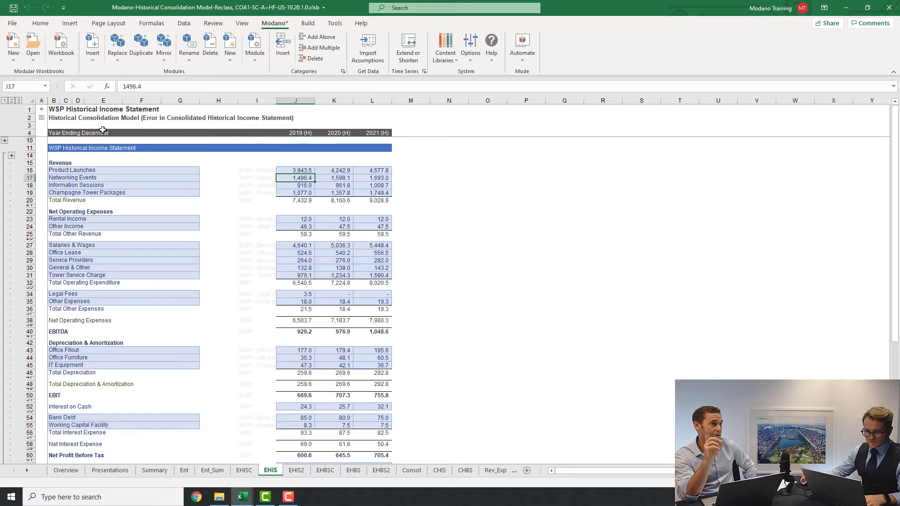
- Trace the model's error through the Checks sheet to the Consolidated Historical Income Statement, and inspect its expanded reconciliation and revenue allocation check
click(42, 118)
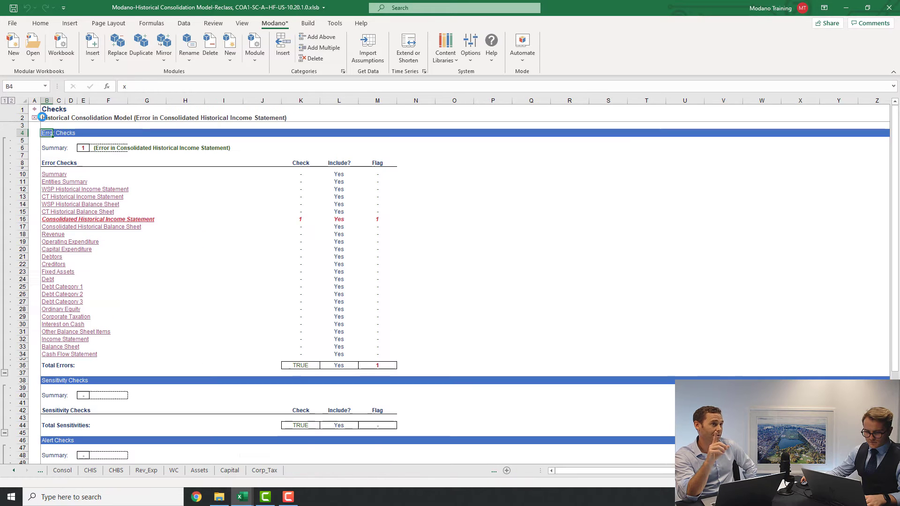
click(94, 219)
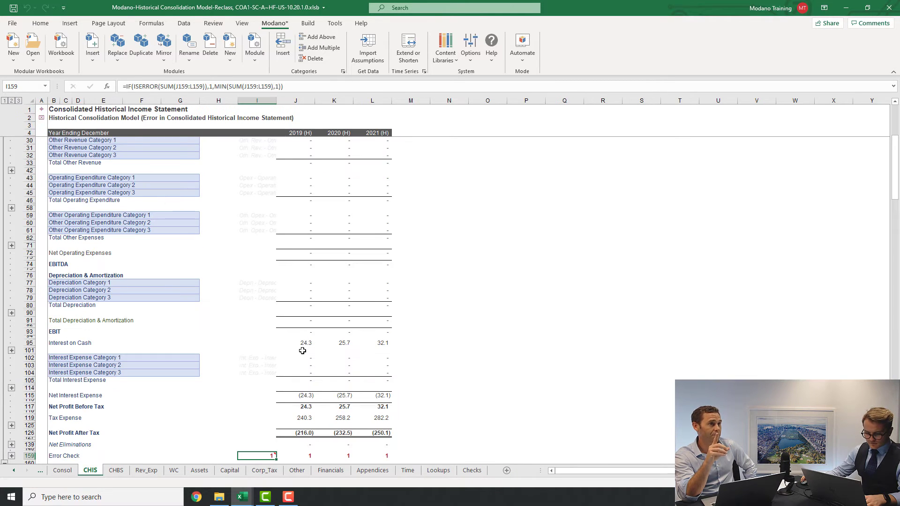
scroll(303, 351, down, 1)
click(309, 433)
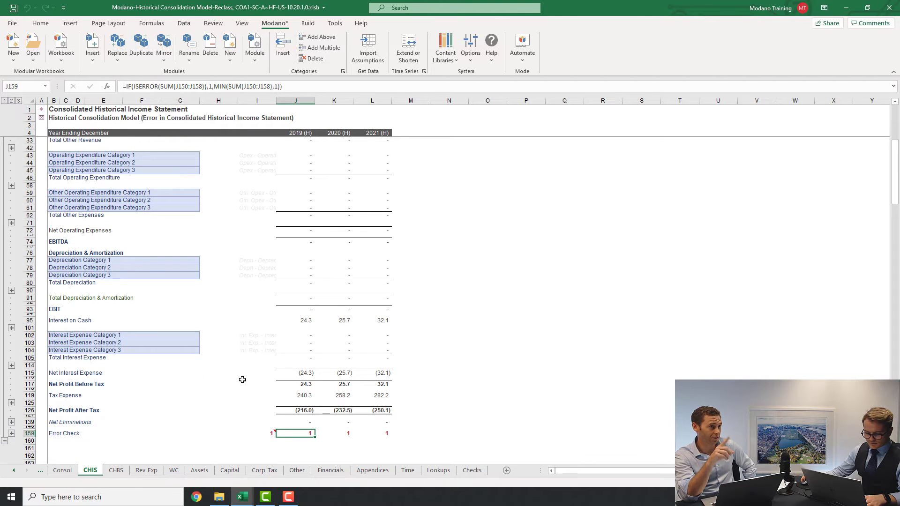
click(12, 434)
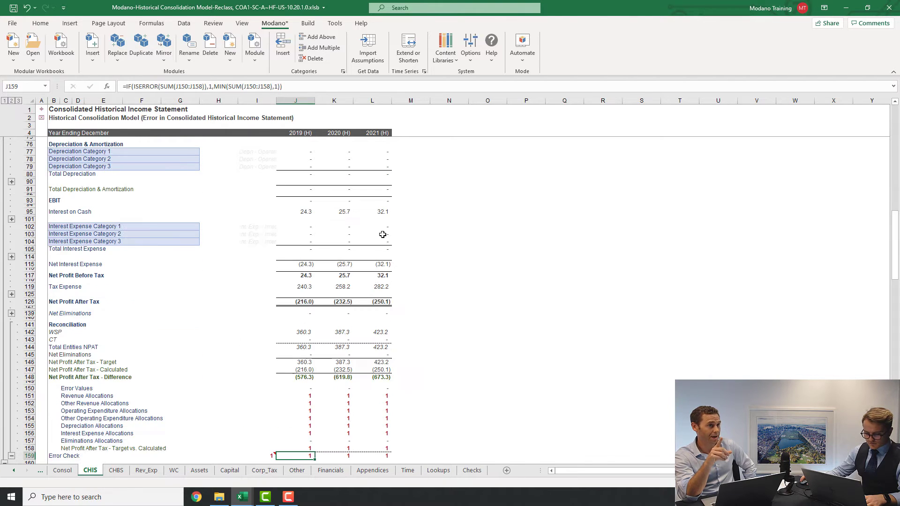
scroll(323, 328, down, 1)
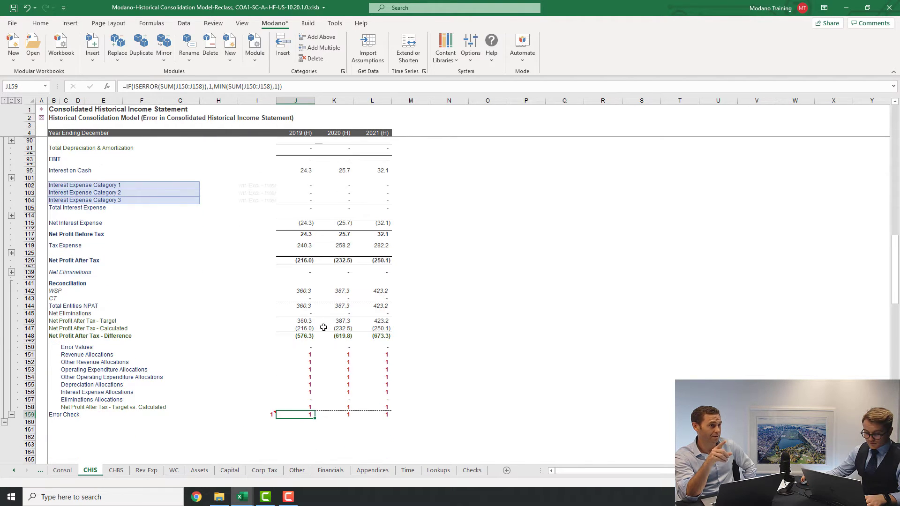
click(312, 355)
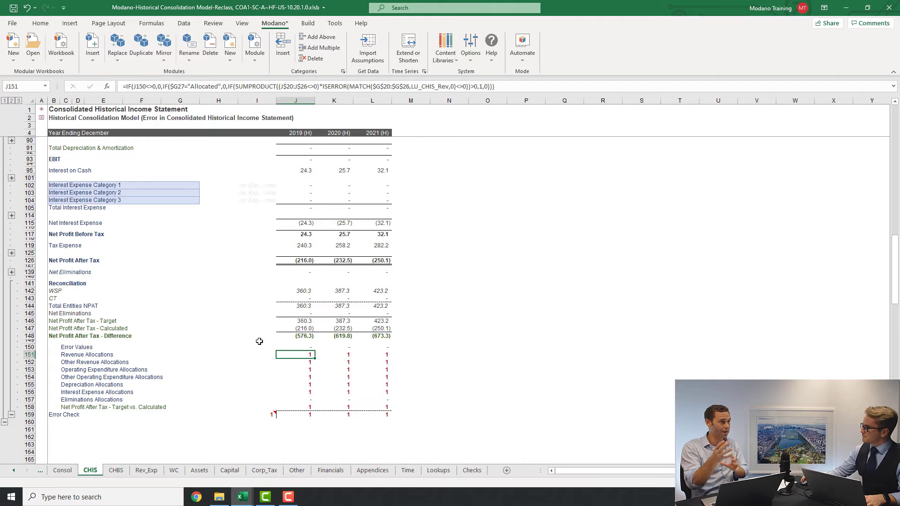
- Examine the entity revenue rows and their allocation cells for WSP and CT on the Consolidated Historical Income Statement
scroll(293, 343, up, 15)
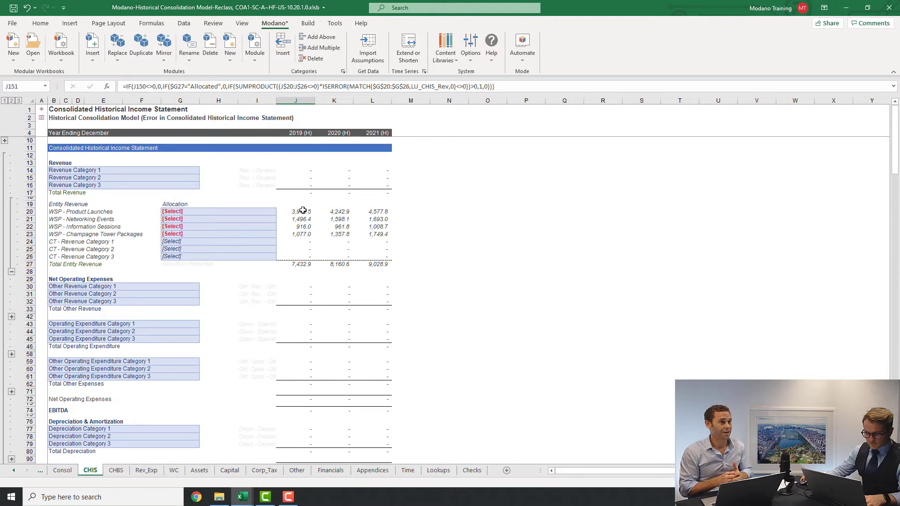
drag(301, 212, 303, 236)
click(308, 242)
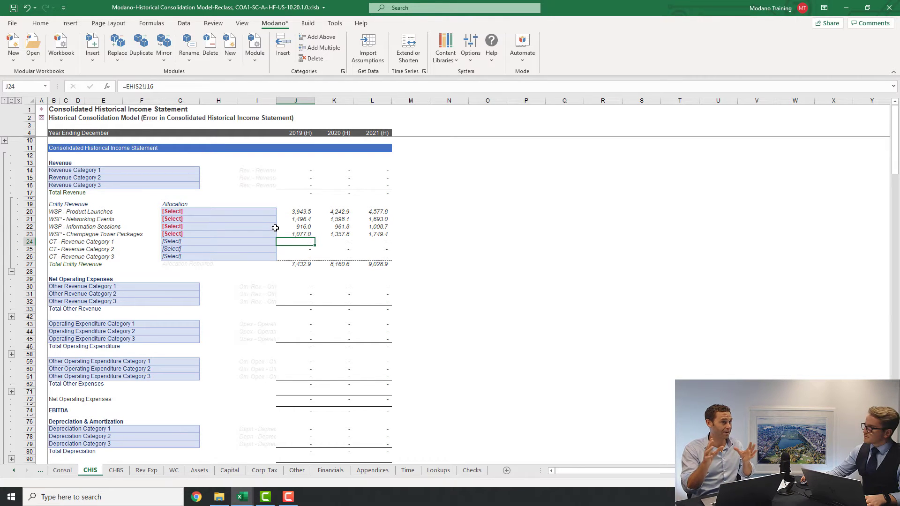
click(215, 212)
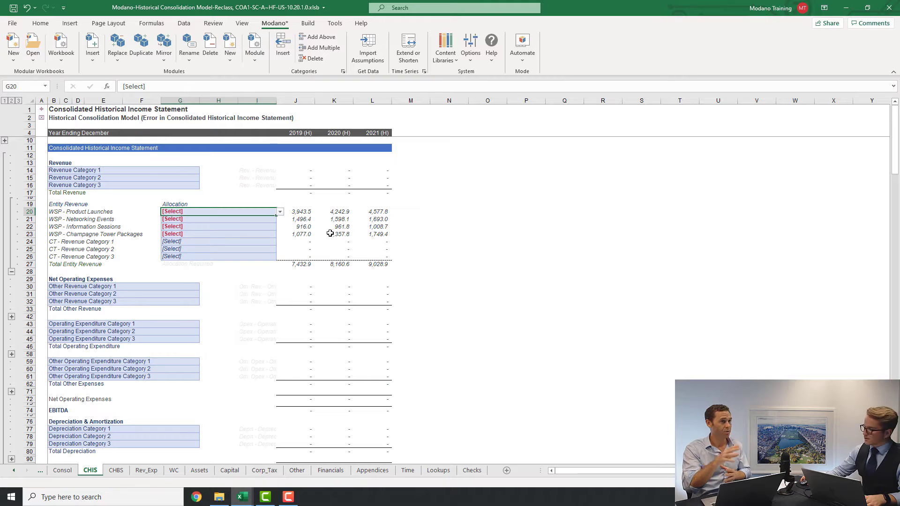
click(306, 242)
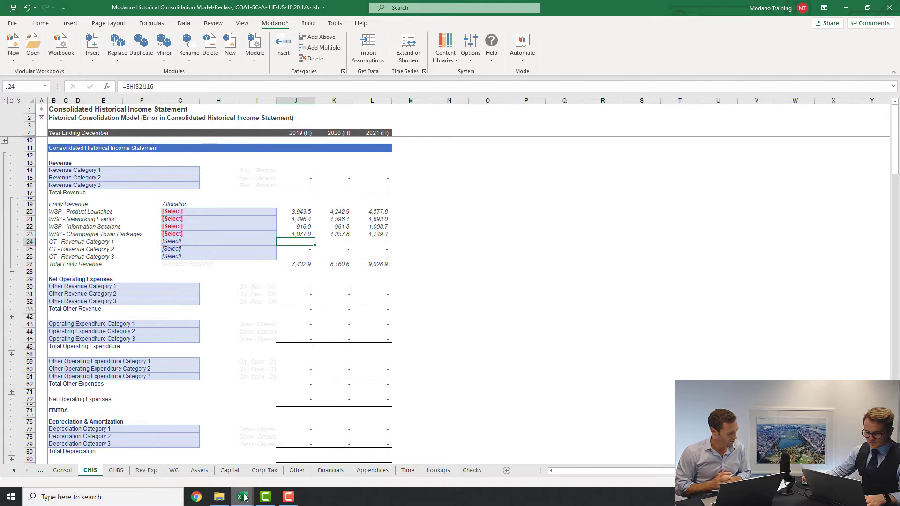
- Transfer the Champagne Towers historical income statement assumptions from the CtHis sheet into the historical consolidation model workbook
mouse_move(245, 498)
click(240, 456)
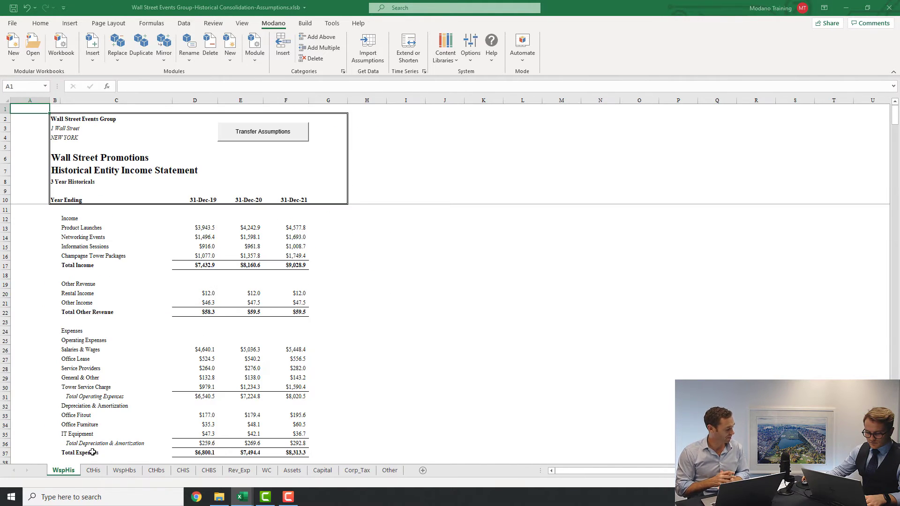
click(240, 136)
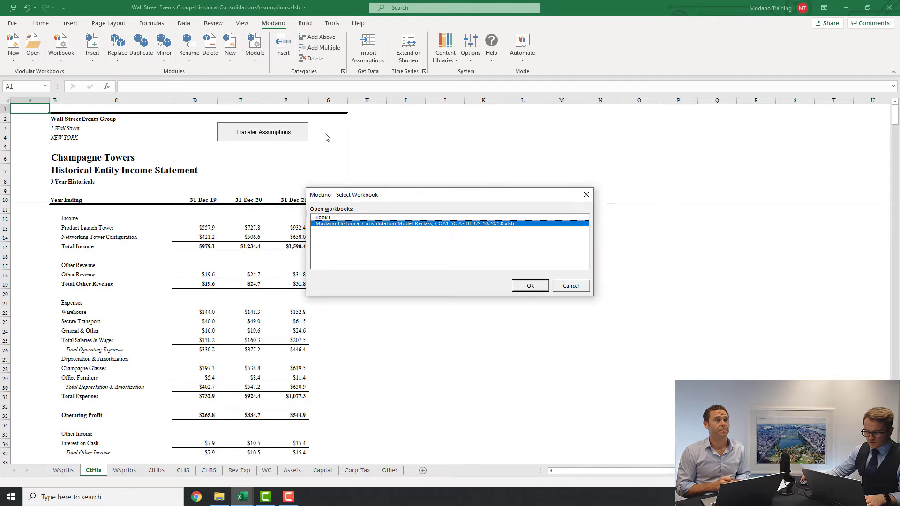
click(523, 290)
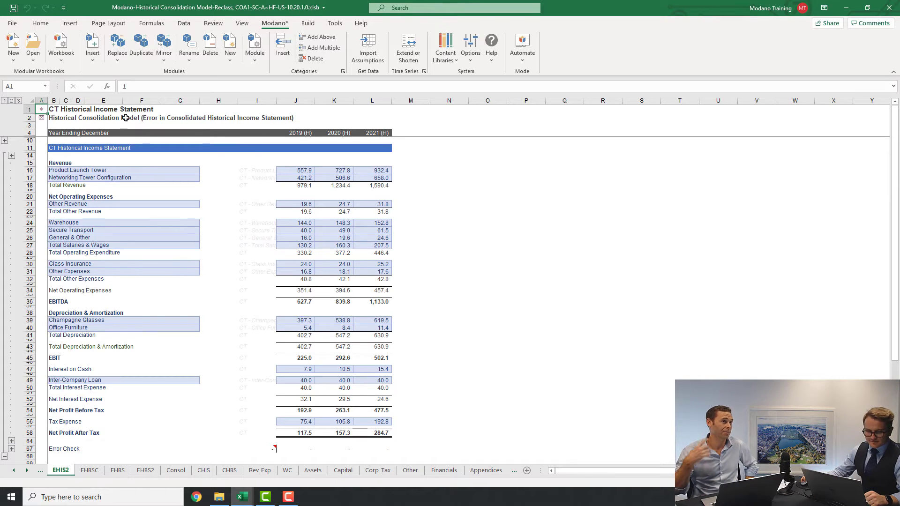
- Follow the error check back to the Consolidated Historical Income Statement and review the entity revenue allocations for both entities
click(41, 120)
click(99, 219)
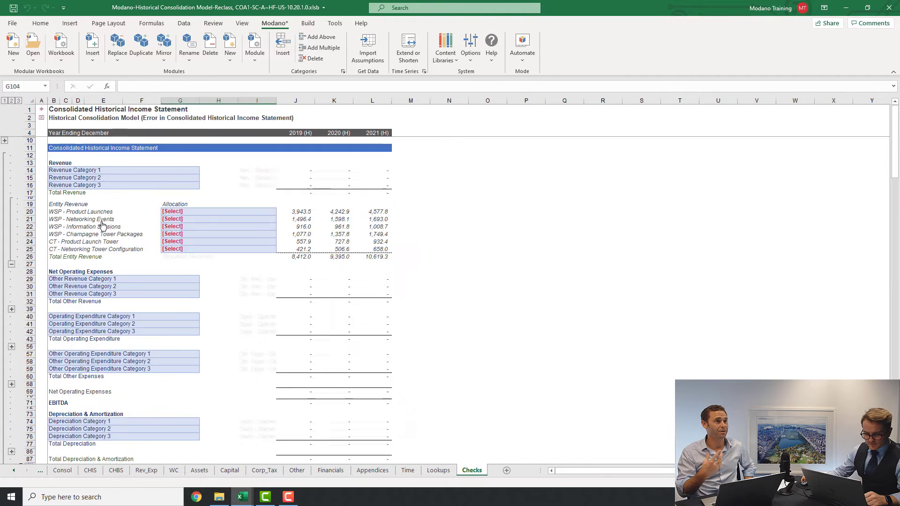
scroll(305, 381, up, 12)
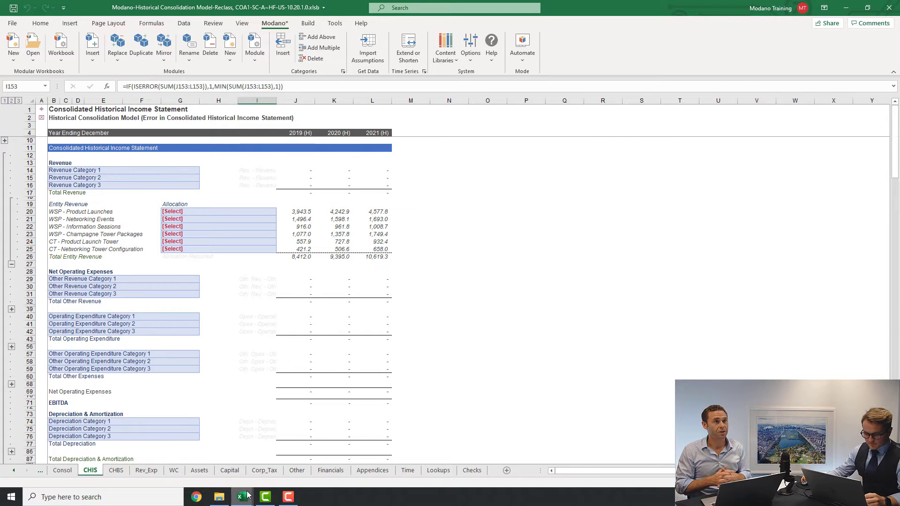
- Transfer the Wall Street Promotions historical balance sheet assumptions from the WspHbs sheet into the historical consolidation model workbook
mouse_move(245, 496)
click(243, 451)
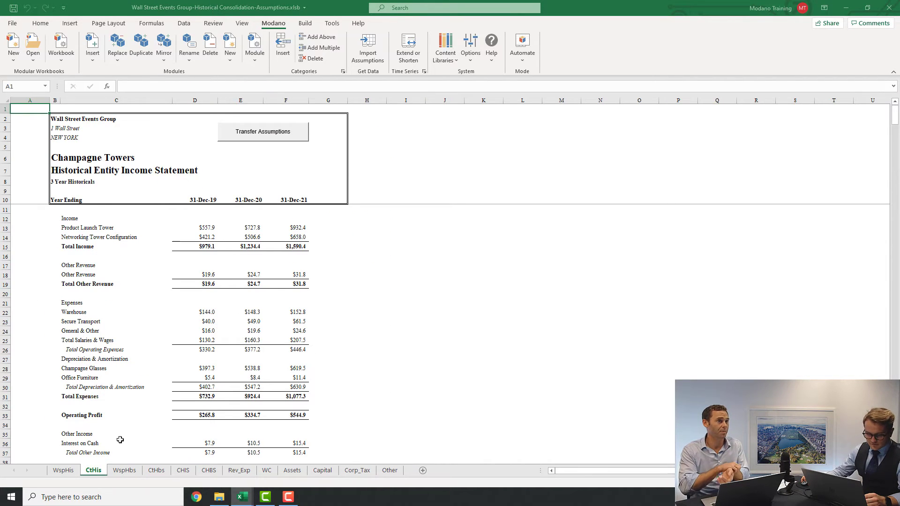
click(122, 470)
click(246, 133)
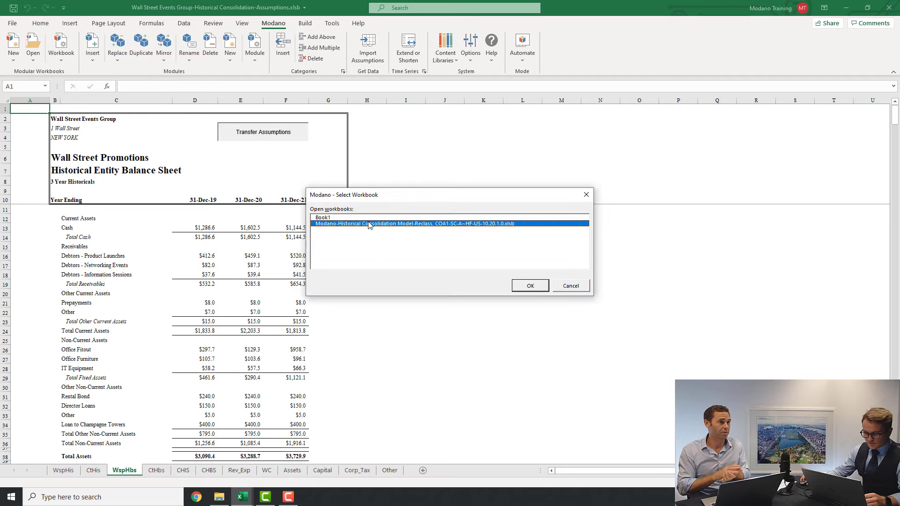
click(530, 287)
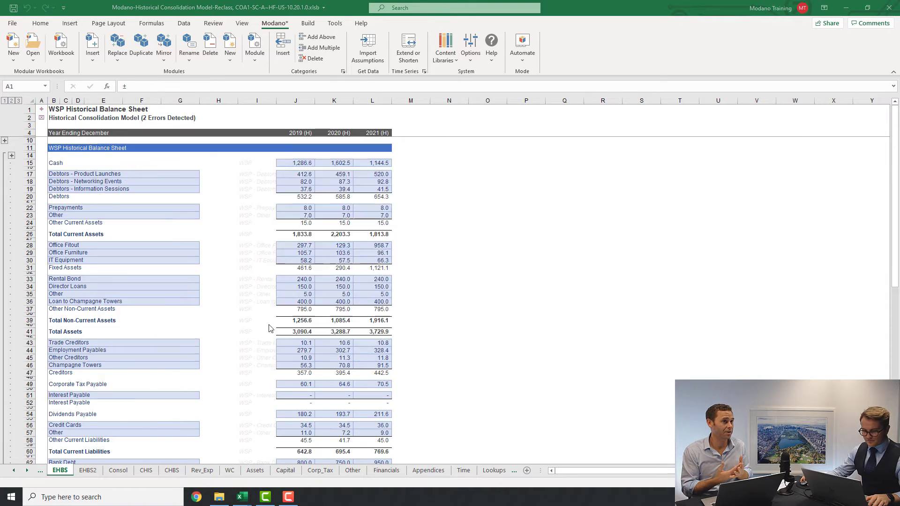
- Trace the model's error to the Consolidated Historical Balance Sheet and inspect its expanded reconciliation and allocation checks
key(alt+Tab)
key(alt+Tab)
click(42, 118)
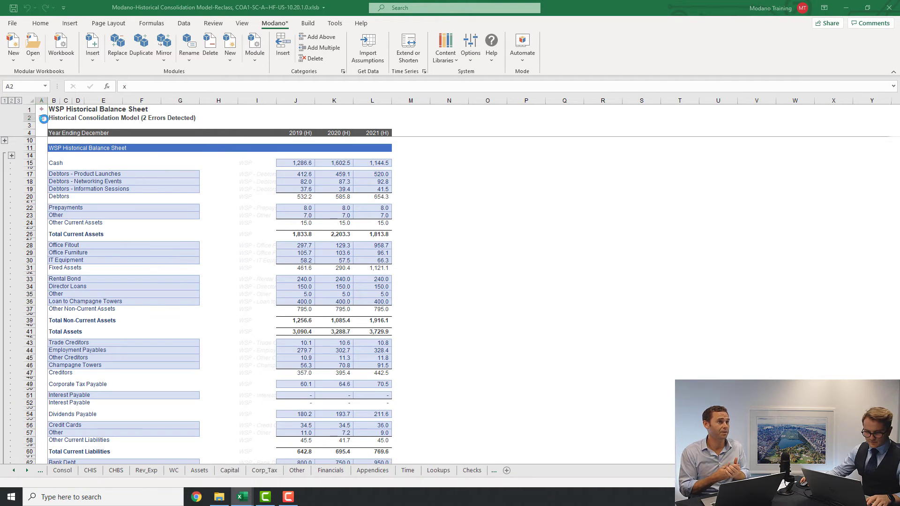
click(94, 227)
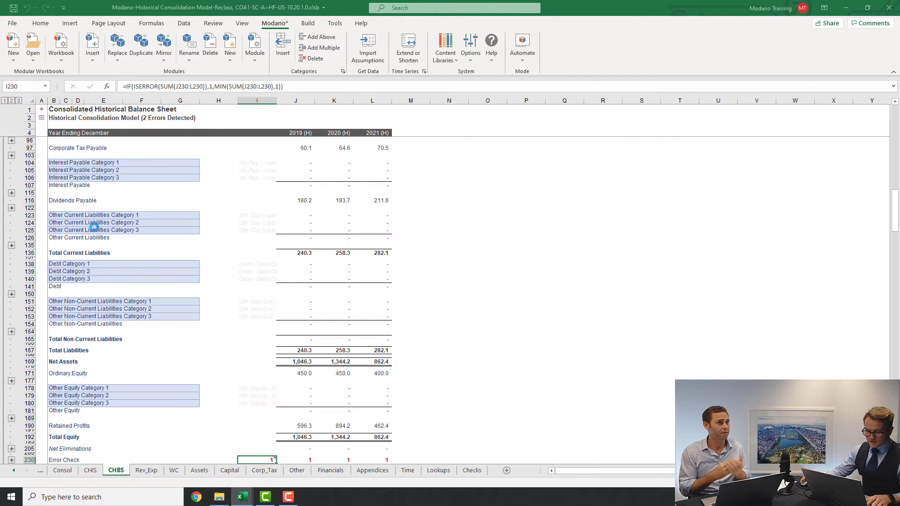
scroll(9, 446, down, 2)
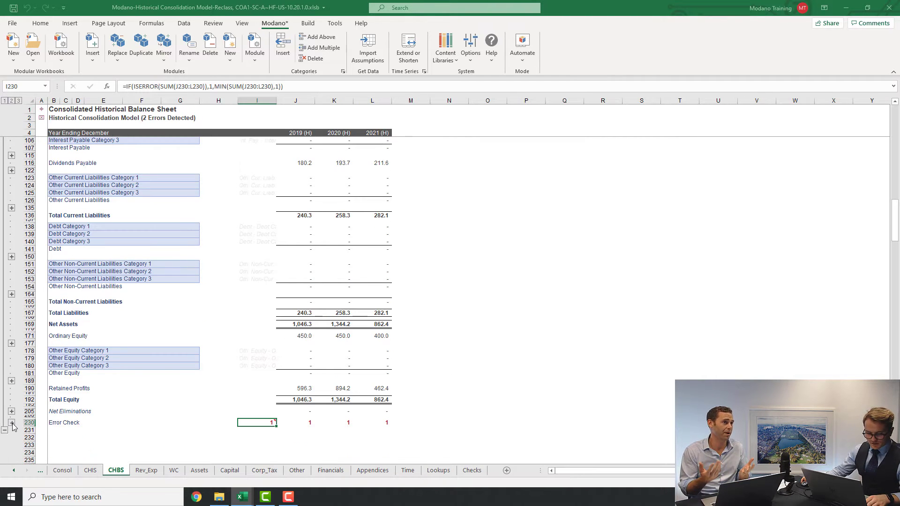
scroll(267, 294, down, 6)
scroll(215, 315, up, 4)
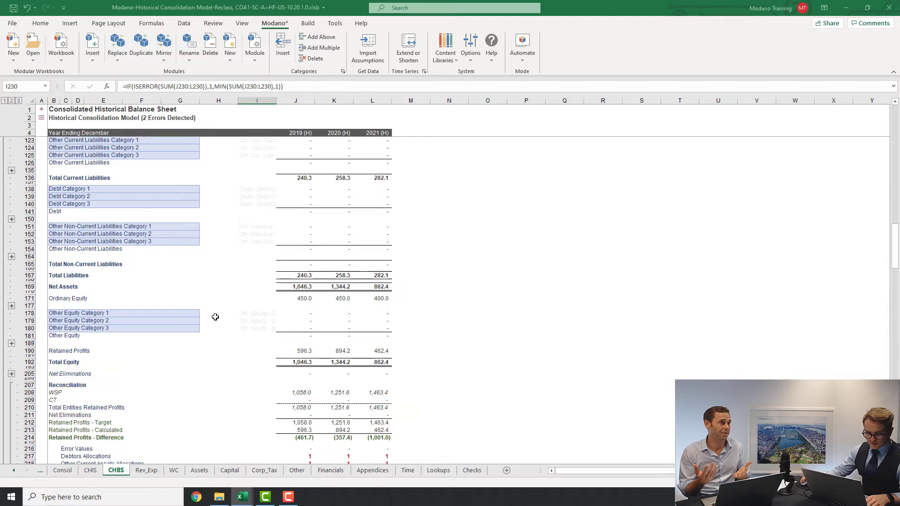
- Examine the entity debtors rows and their allocation cells on the Consolidated Historical Balance Sheet
scroll(193, 303, up, 7)
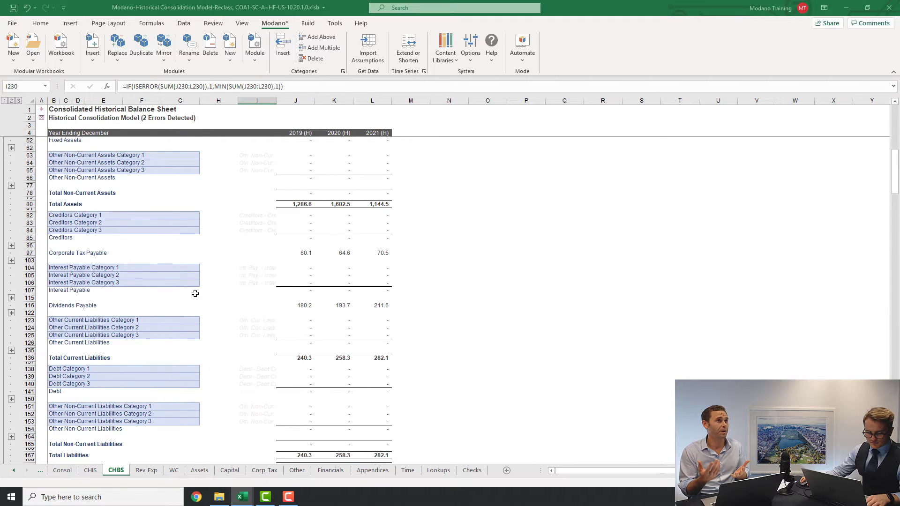
scroll(195, 293, up, 7)
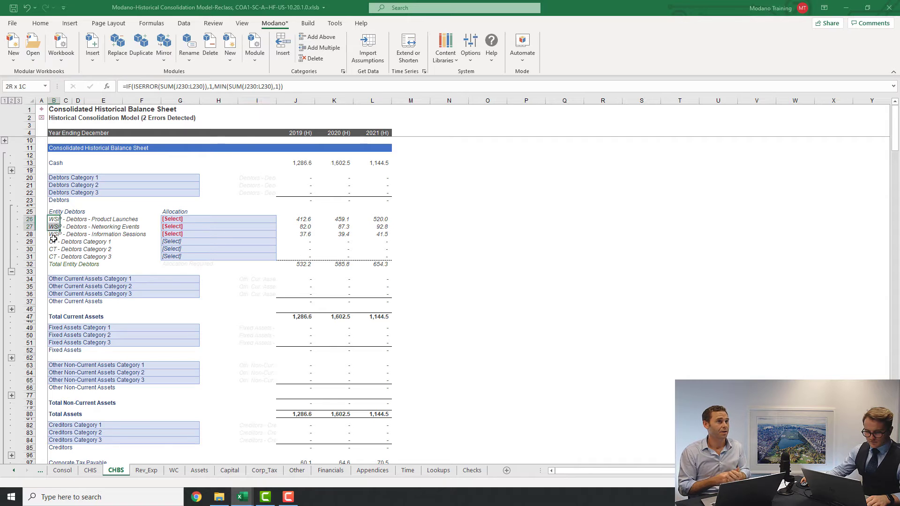
mouse_move(240, 226)
mouse_down()
mouse_move(233, 233)
mouse_move(233, 221)
mouse_up()
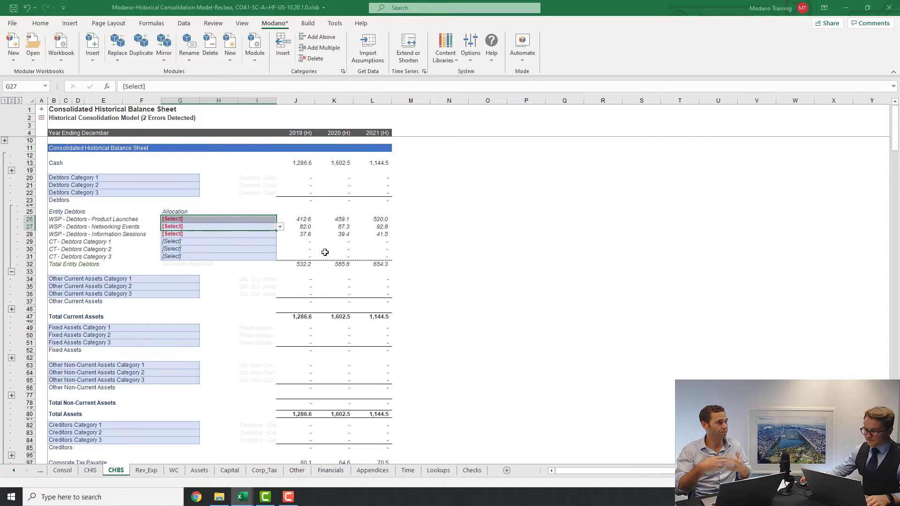
click(347, 233)
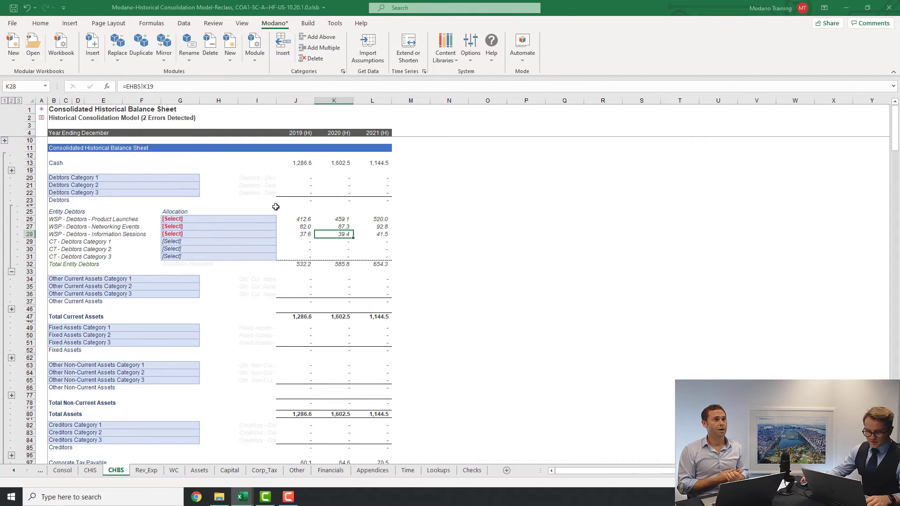
- Transfer the Champagne Towers historical balance sheet assumptions from the CtHbs sheet into the historical consolidation model workbook
key(alt+Tab)
click(156, 470)
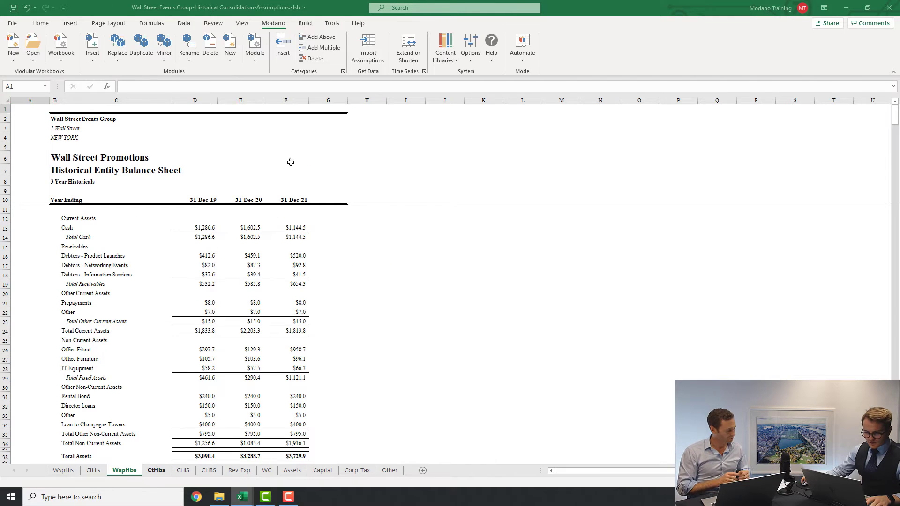
click(261, 135)
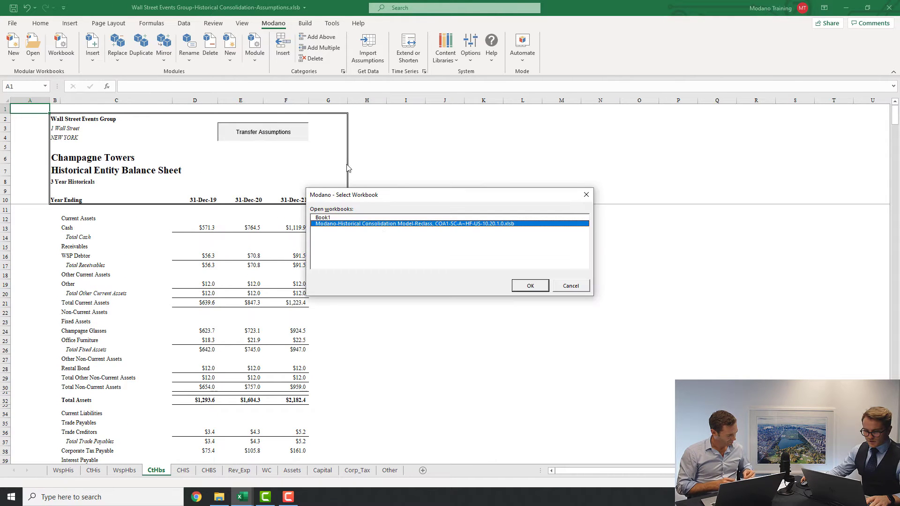
click(529, 287)
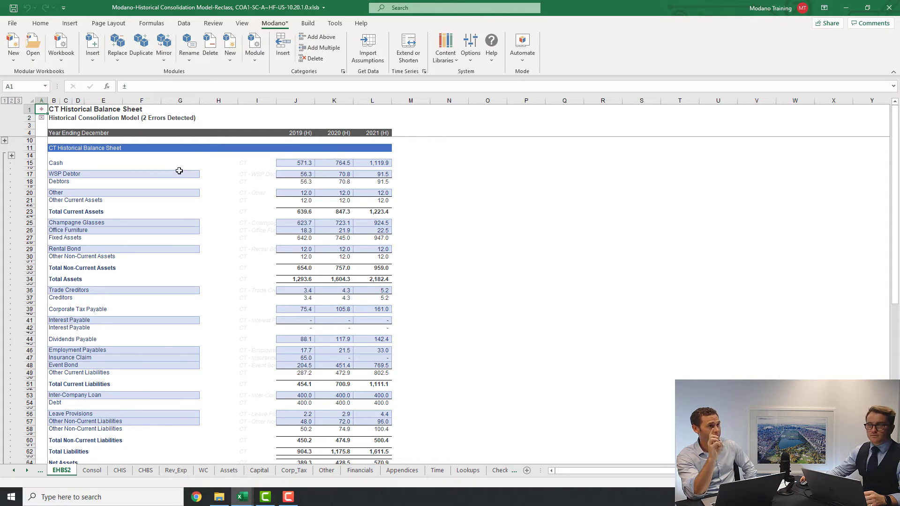
- Review the Consolidated Financial Model section of the table of contents and go to the Consolidated Historical Income Statement
click(42, 112)
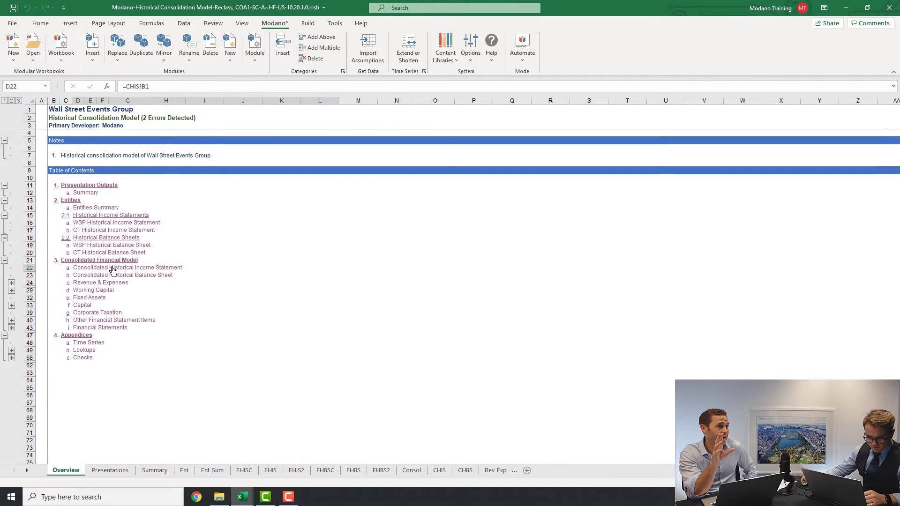
click(113, 270)
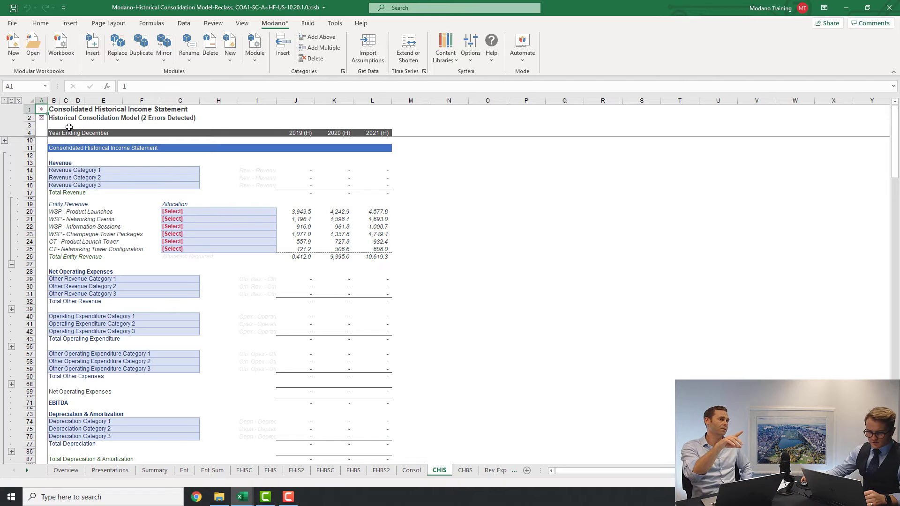
click(42, 110)
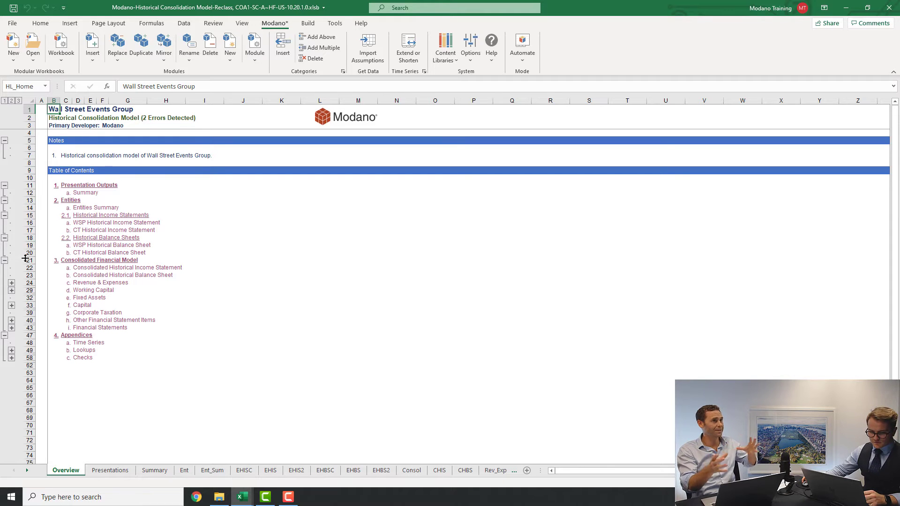
drag(26, 259, 27, 328)
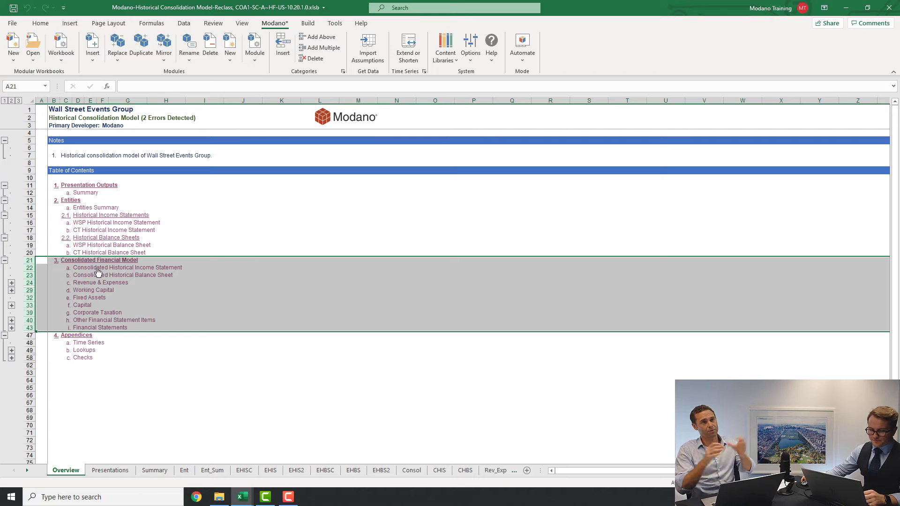
click(23, 268)
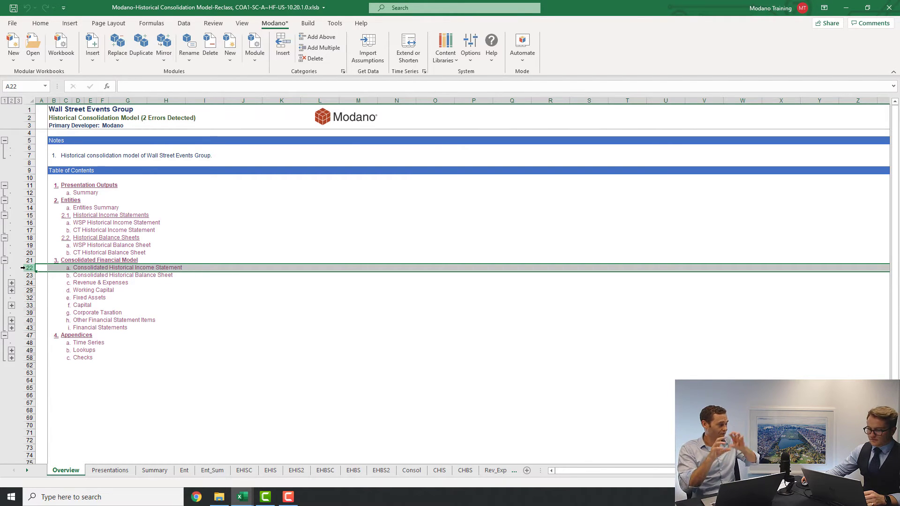
click(151, 269)
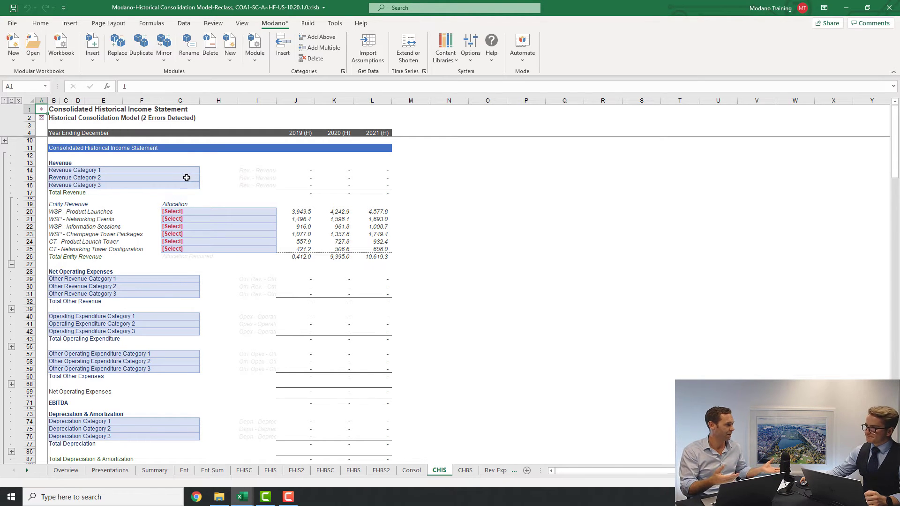
- Select the four consolidation revenue categories, Product Launches to Champagne Tower Packages, on the CHIS sheet of the assumptions workbook
click(174, 172)
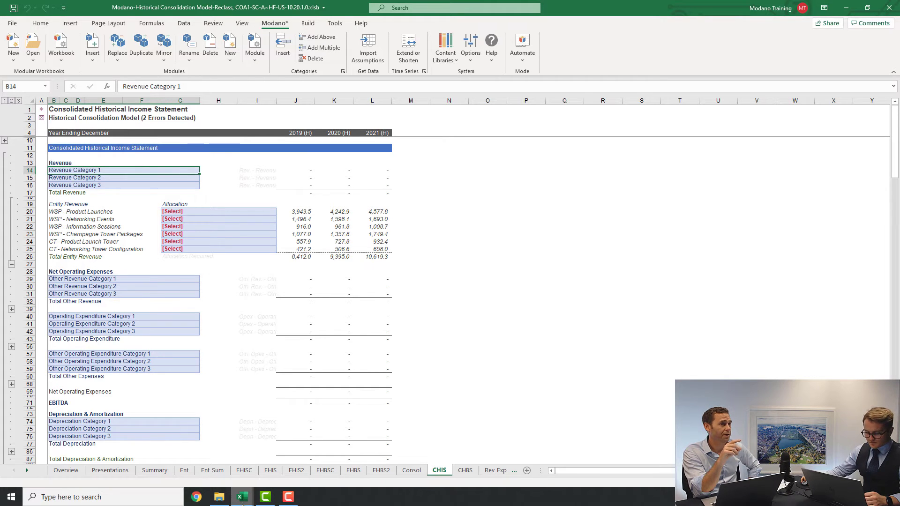
mouse_move(242, 496)
click(243, 459)
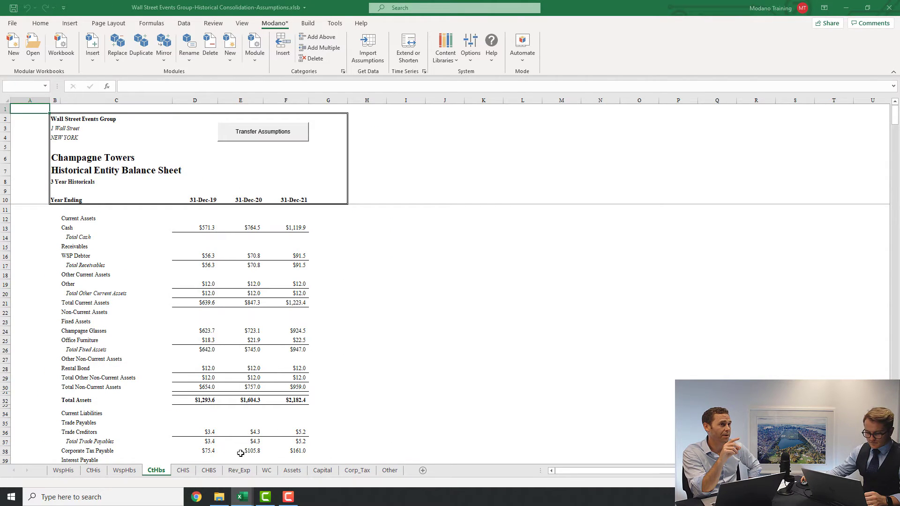
click(183, 471)
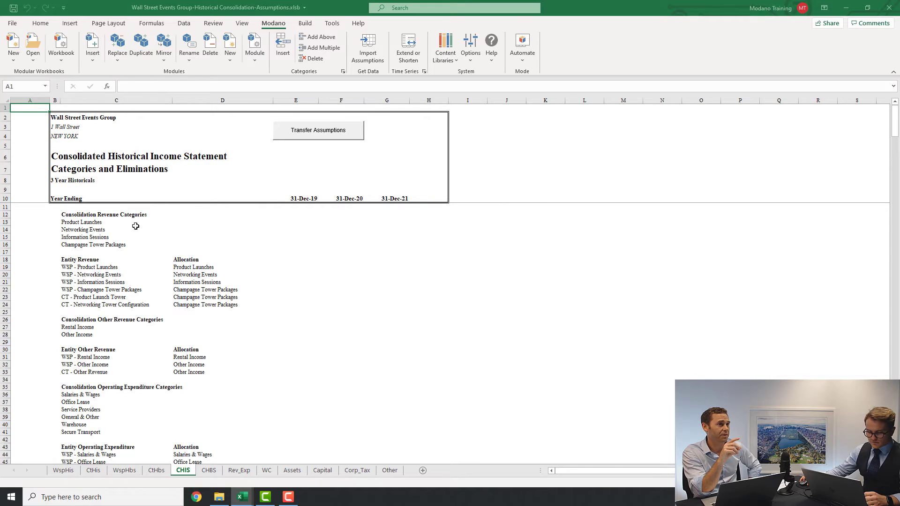
drag(63, 222, 63, 244)
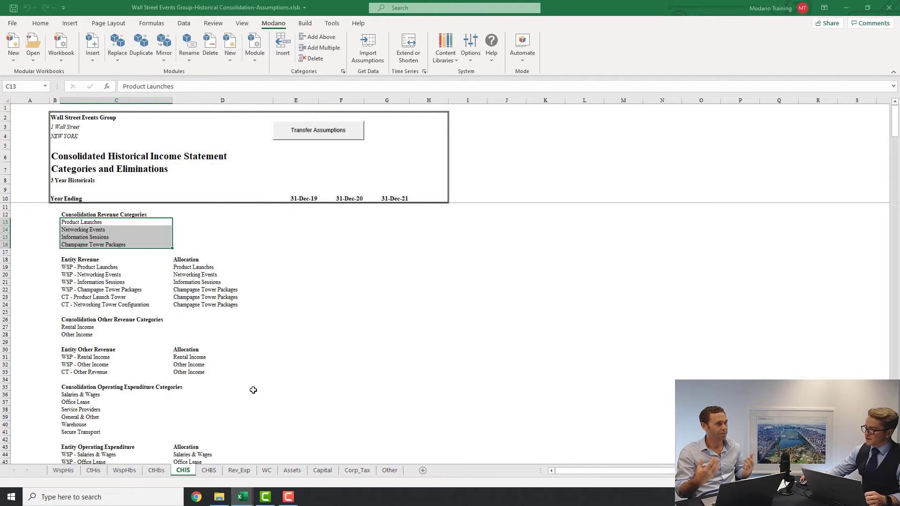
click(249, 500)
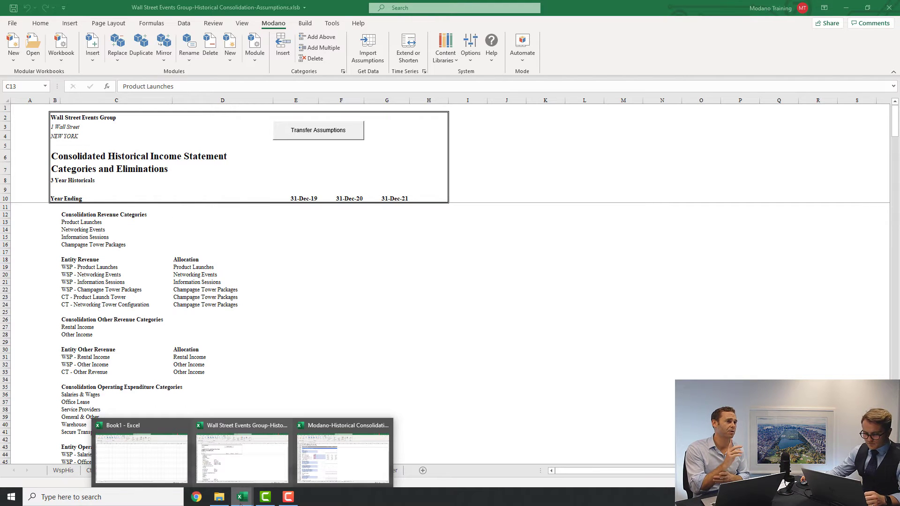
click(162, 249)
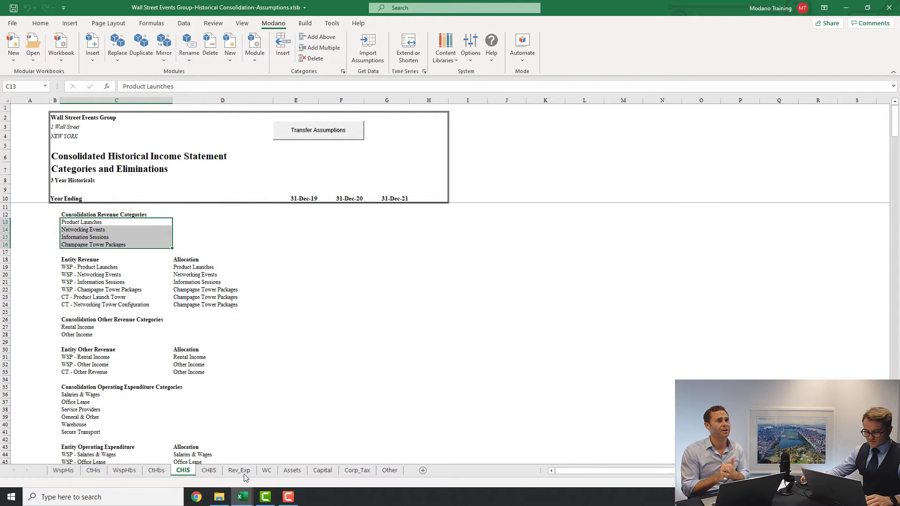
- Insert a fourth revenue category below Revenue Category 3 on the model's Consolidated Historical Income Statement
mouse_move(242, 497)
click(303, 456)
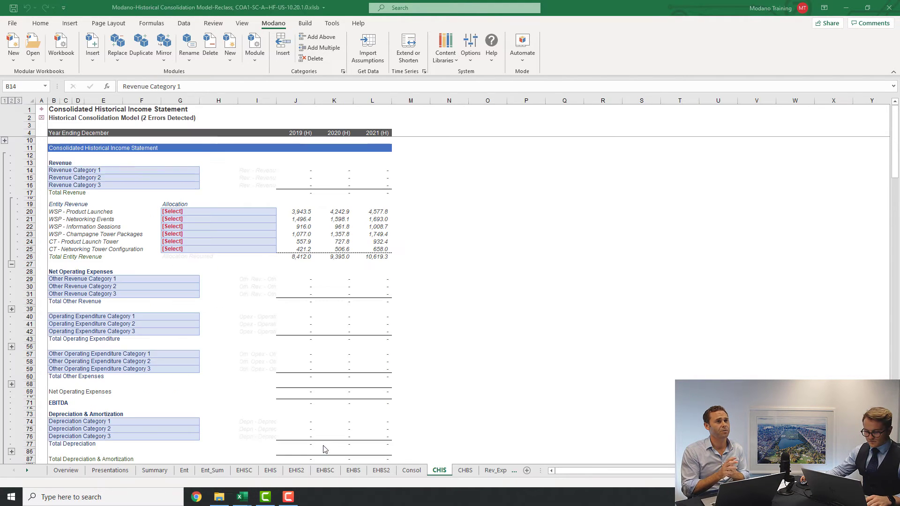
click(107, 185)
right_click(108, 186)
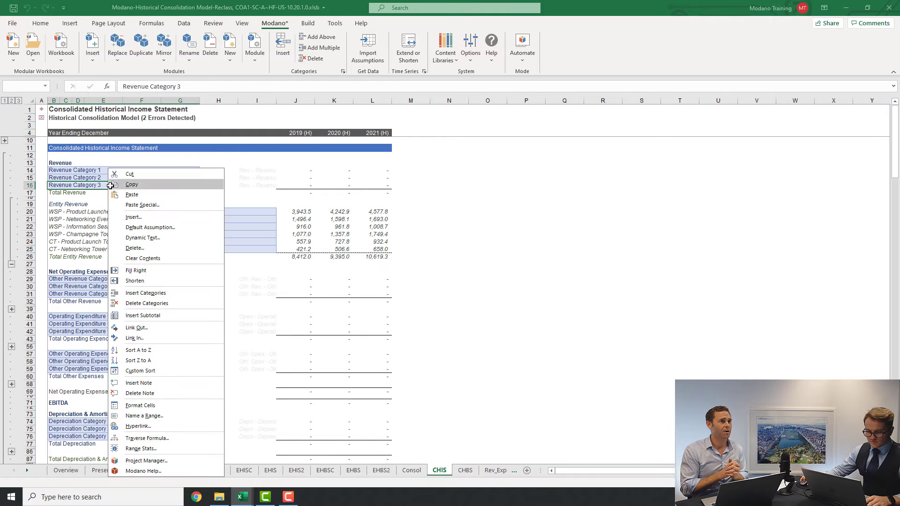
click(152, 295)
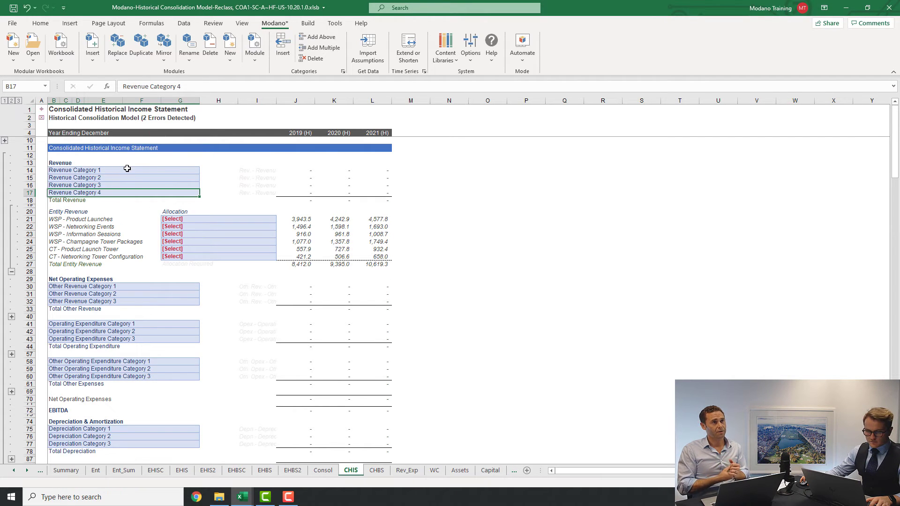
- Copy the four consolidation revenue category names from the assumptions workbook over Revenue Category 1 to 4 in the model
key(alt+Tab)
key(ctrl+c)
key(alt+Tab)
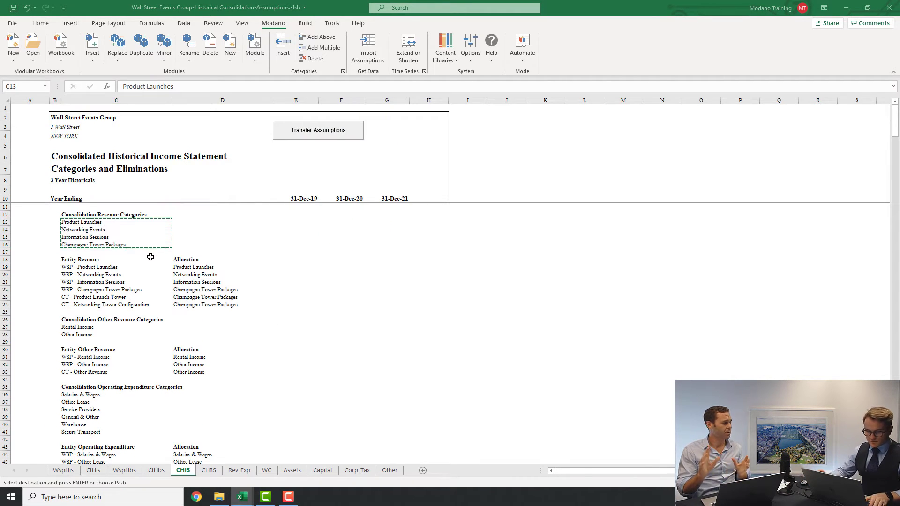
click(119, 170)
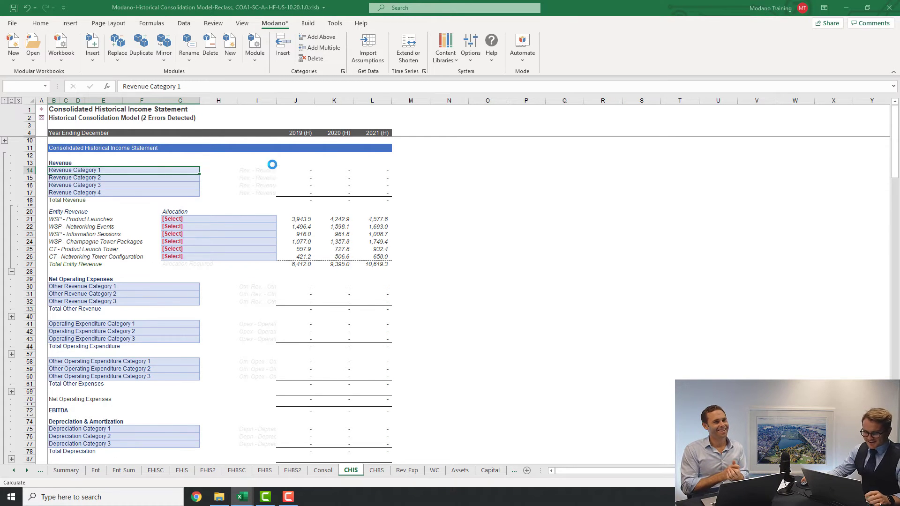
key(ctrl+v)
click(116, 178)
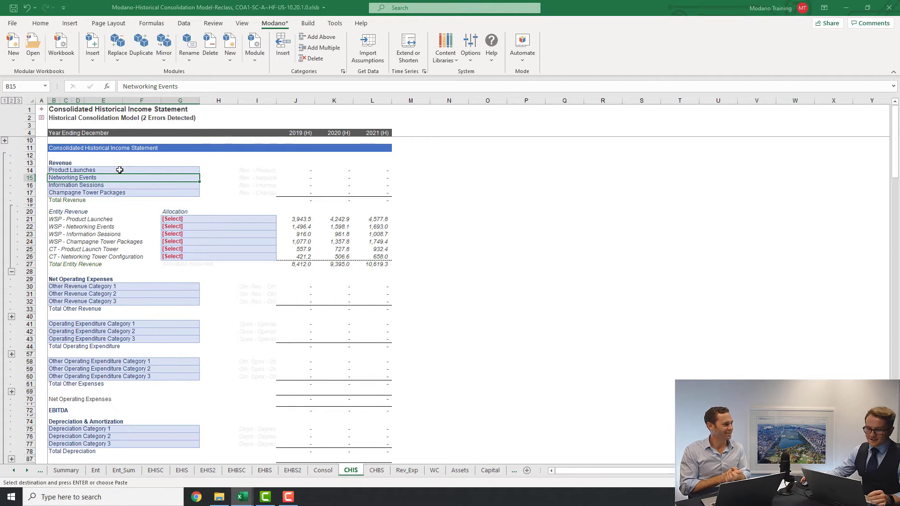
- Check the first entity revenue allocation cell and go to the model's Financial Statements sheet
click(204, 218)
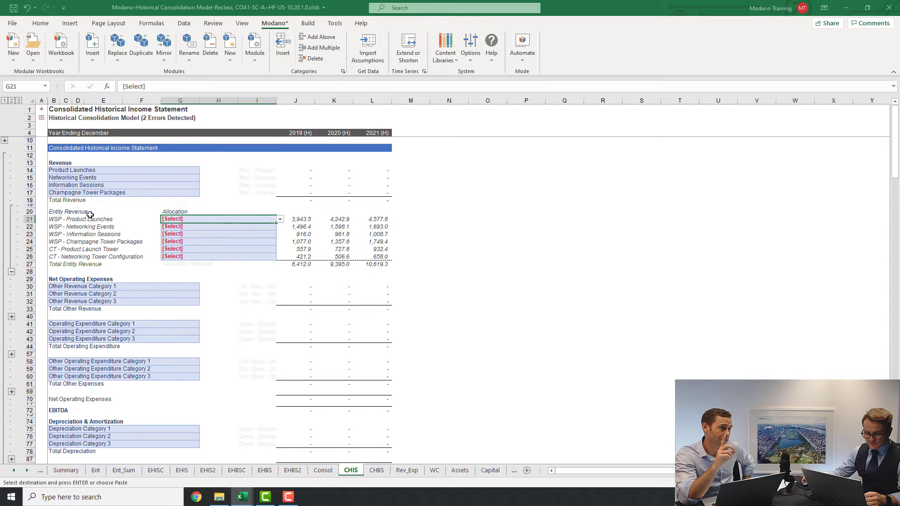
click(48, 110)
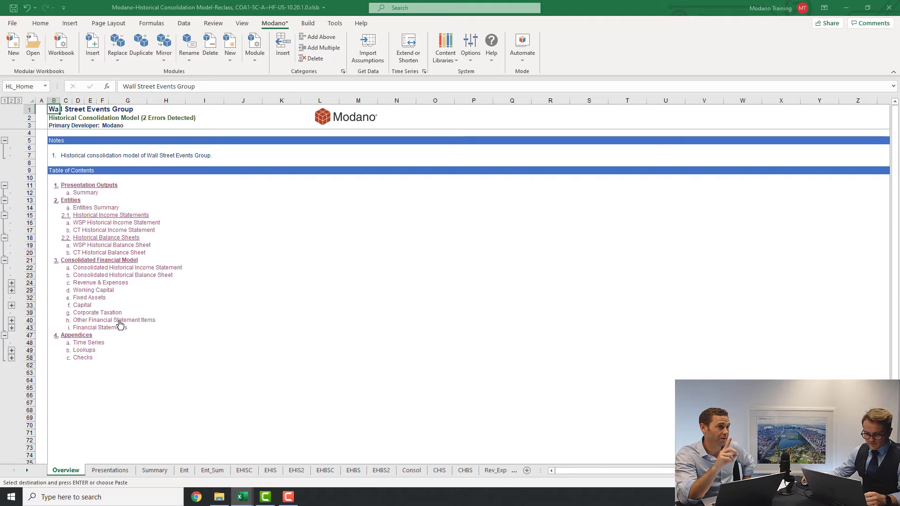
click(120, 327)
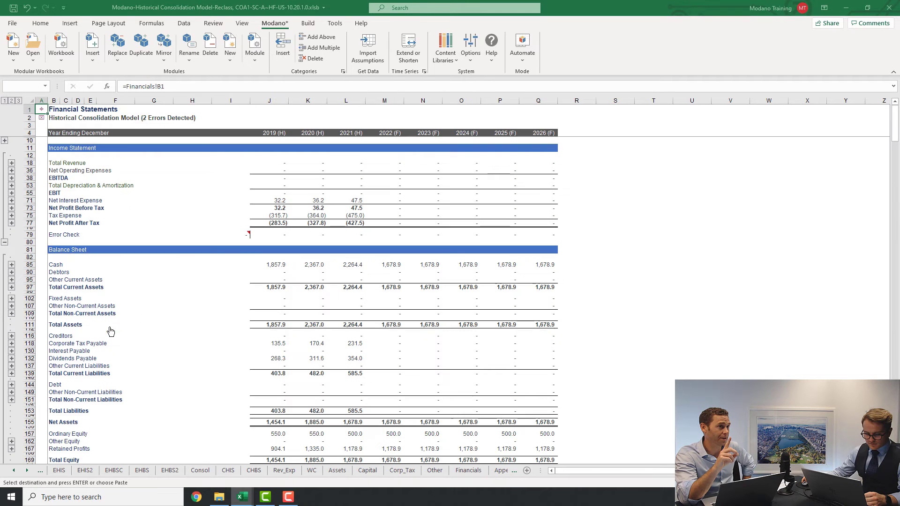
- Expand the Total Revenue group in the Income Statement and check the four revenue category names flowing into it
click(11, 163)
click(122, 180)
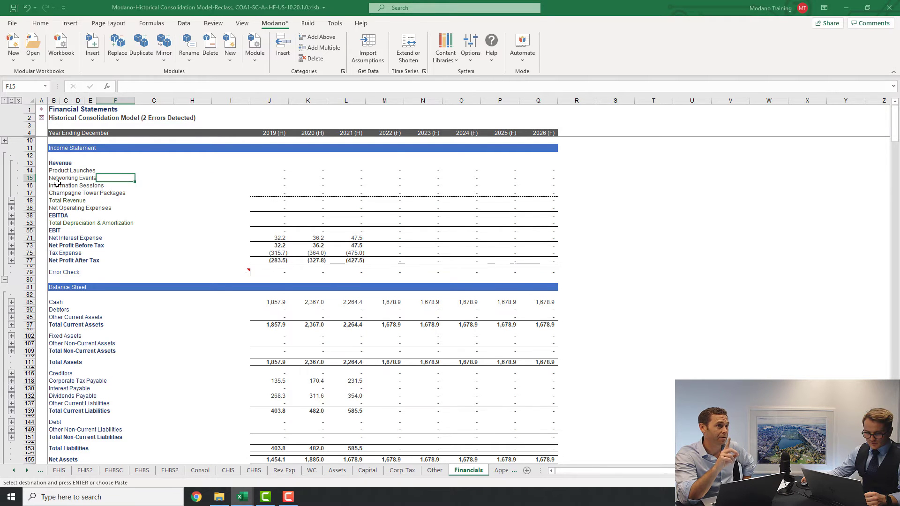
drag(48, 171, 53, 188)
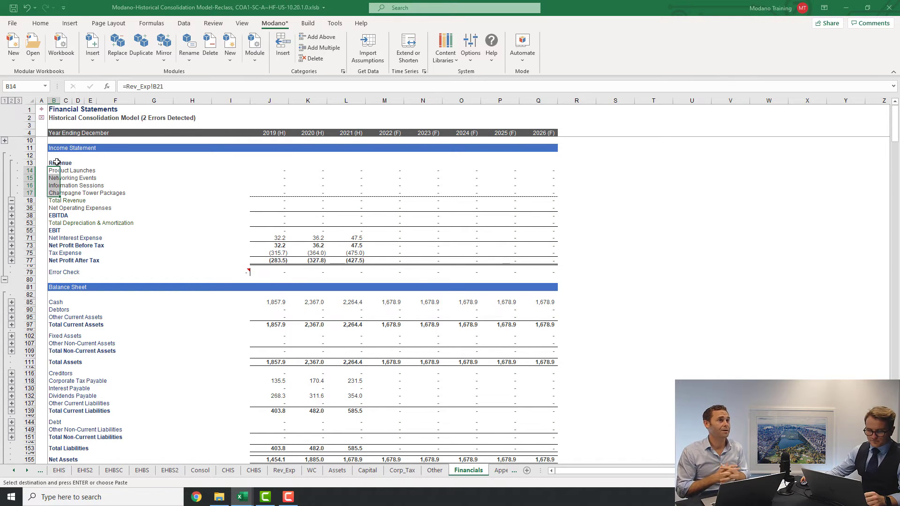
- On the Consolidated Historical Income Statement, allocate WSP - Product Launches to Product Launches and WSP - Networking Events to Networking Events
click(42, 110)
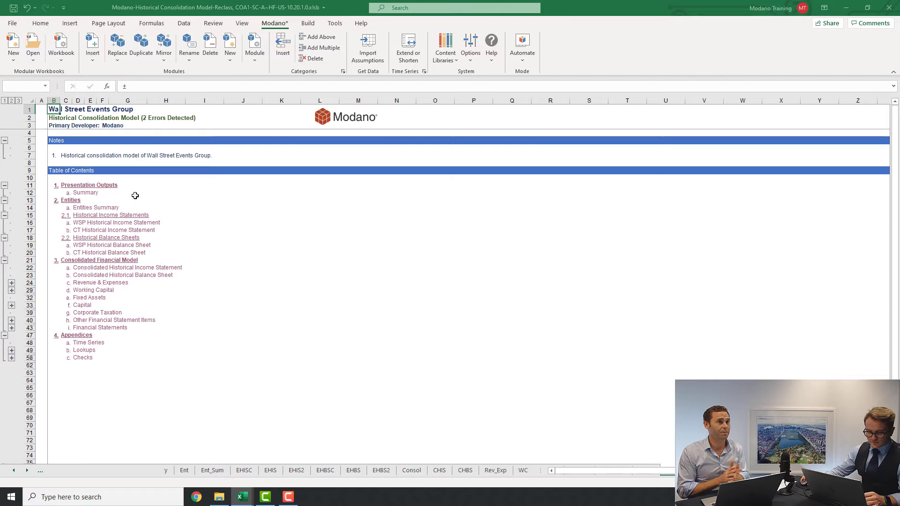
click(122, 279)
click(209, 219)
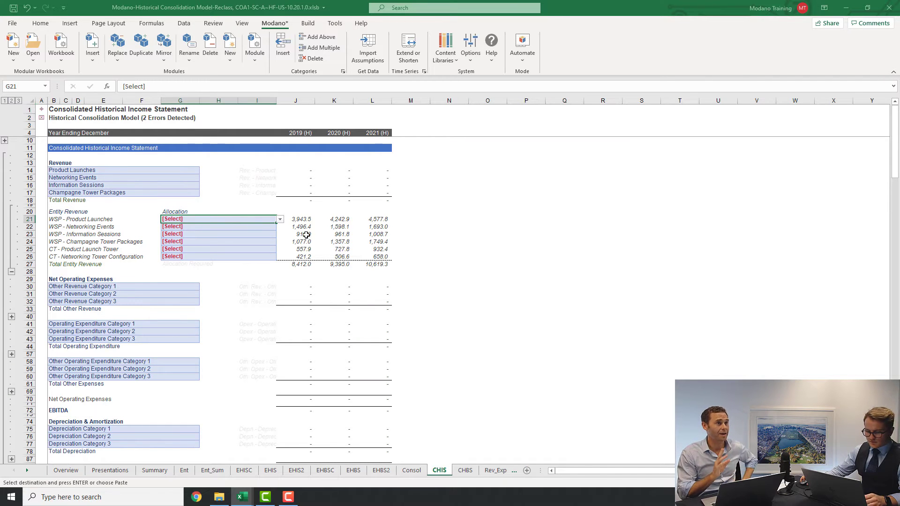
click(280, 219)
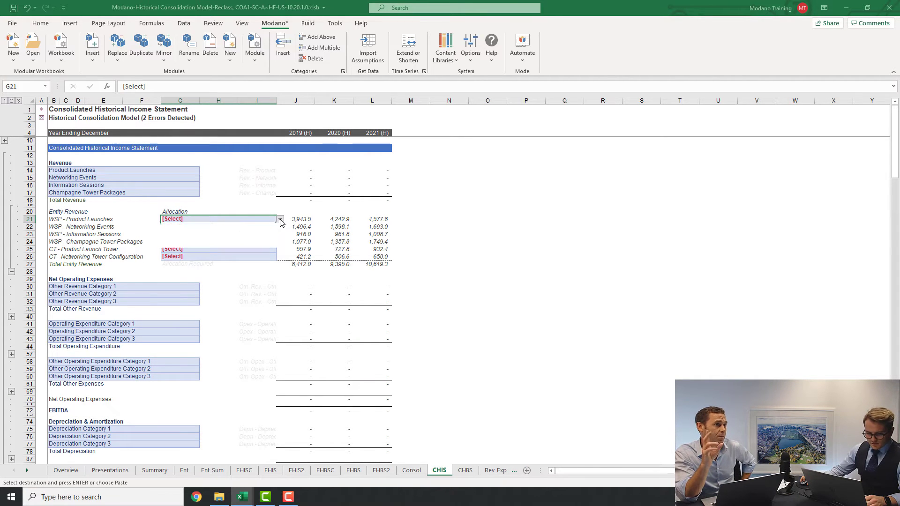
click(240, 227)
click(237, 227)
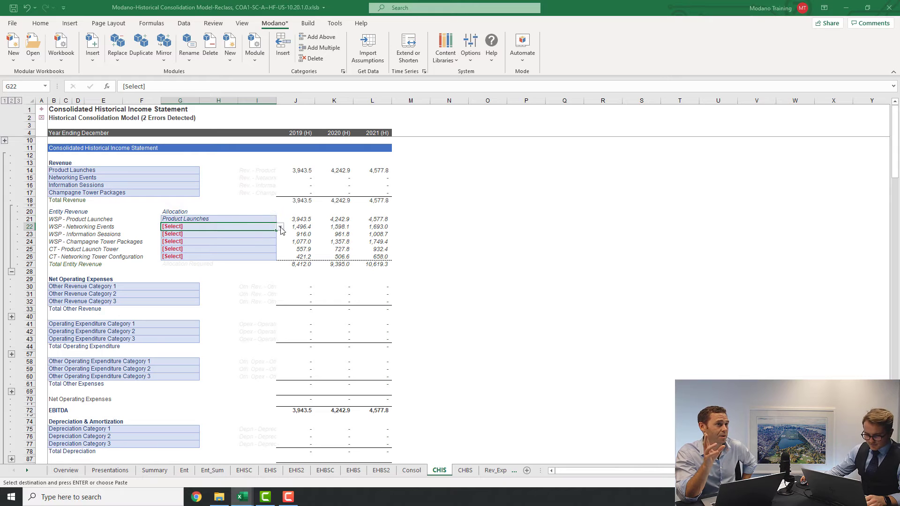
click(280, 227)
click(210, 241)
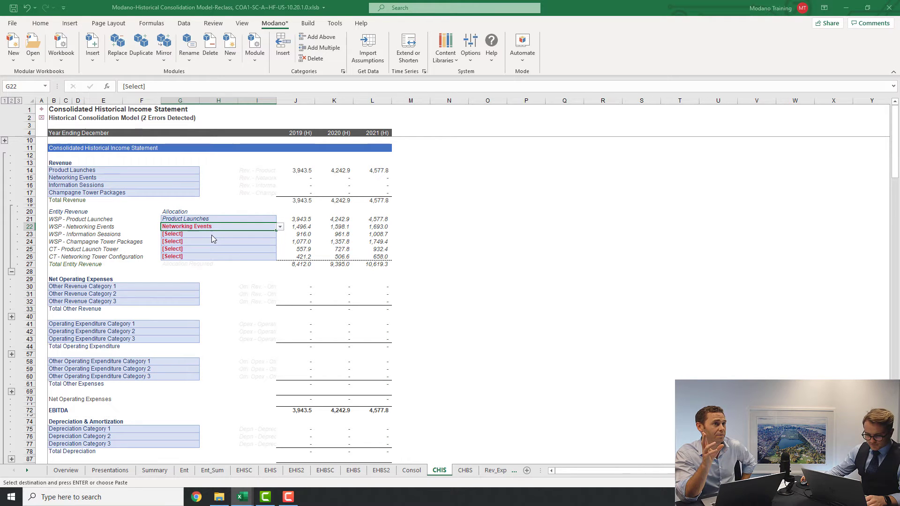
- Allocate WSP - Information Sessions to Information Sessions and WSP - Champagne Tower Packages to Champagne Tower Packages
click(248, 235)
click(280, 234)
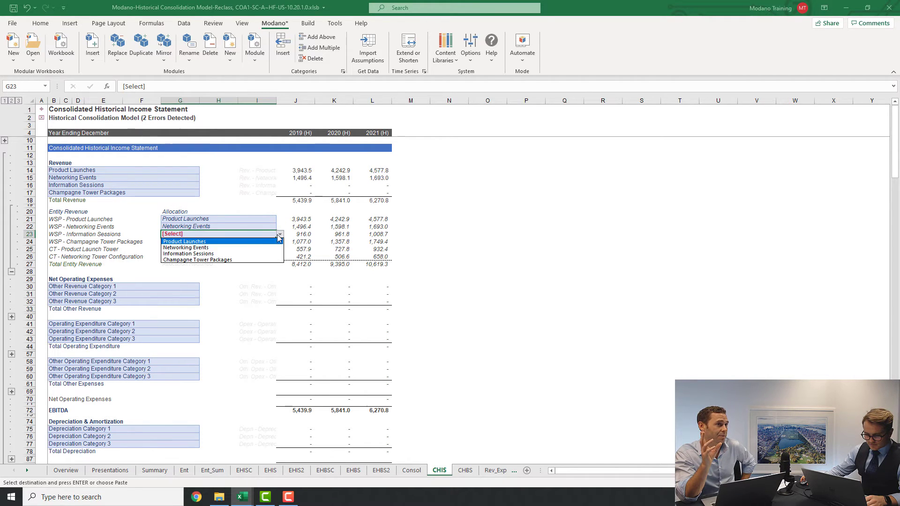
click(241, 254)
click(227, 241)
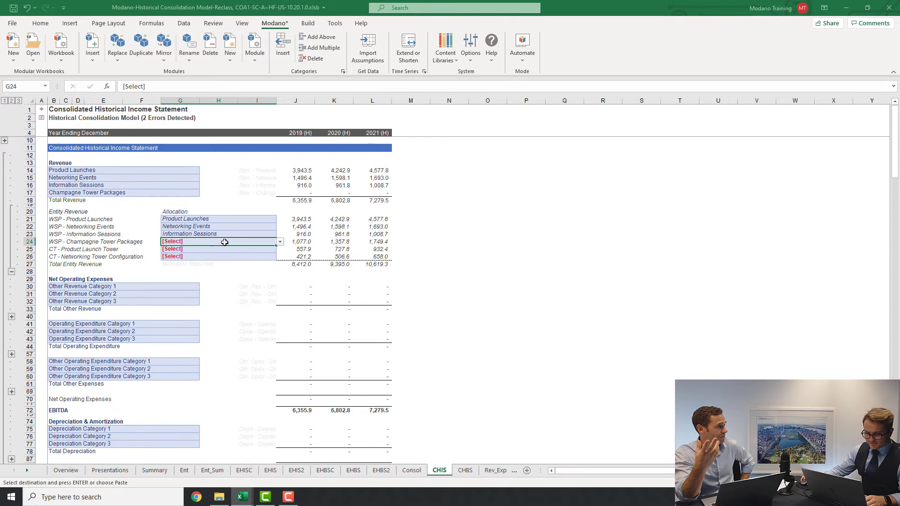
click(280, 241)
click(262, 267)
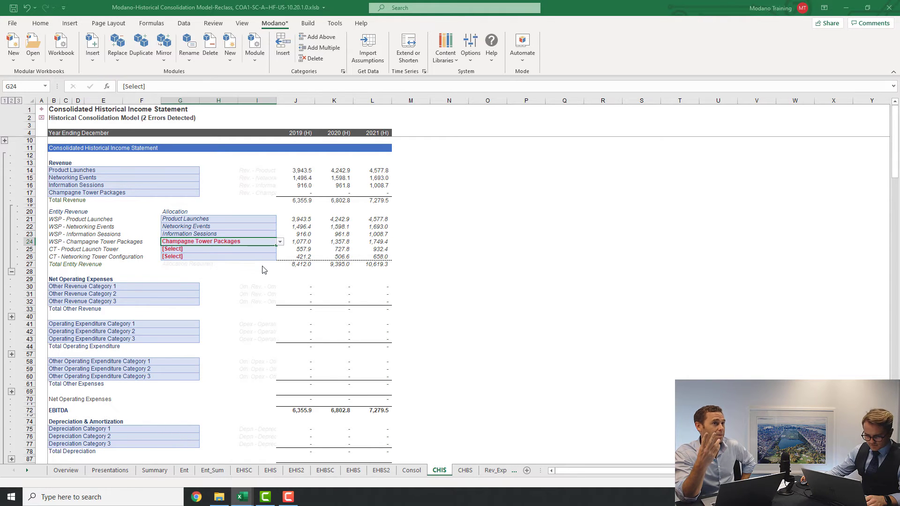
- Allocate both CT revenue lines, Product Launch Tower and Networking Tower Configuration, to Champagne Tower Packages
click(239, 251)
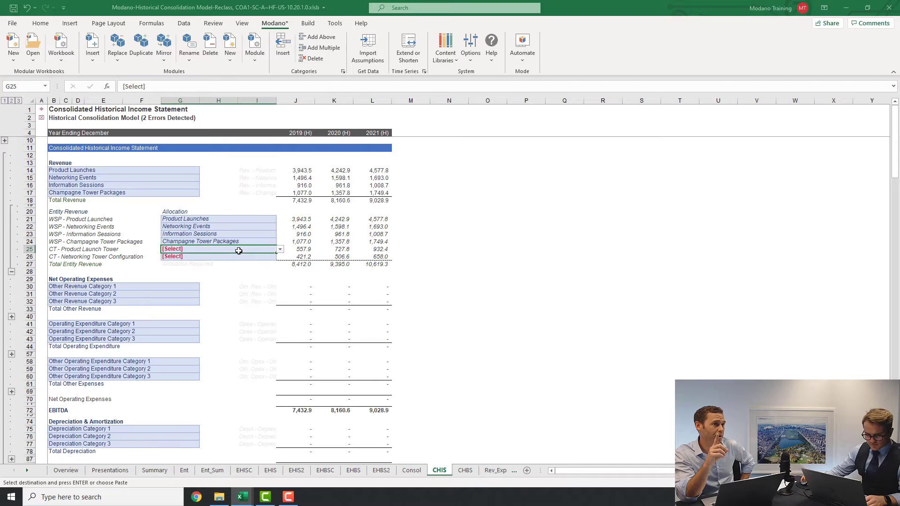
click(280, 250)
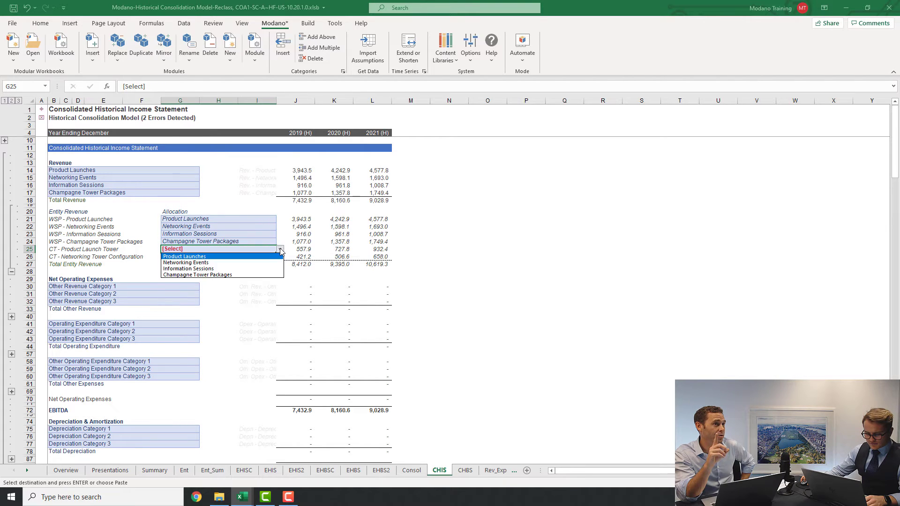
click(265, 275)
click(253, 256)
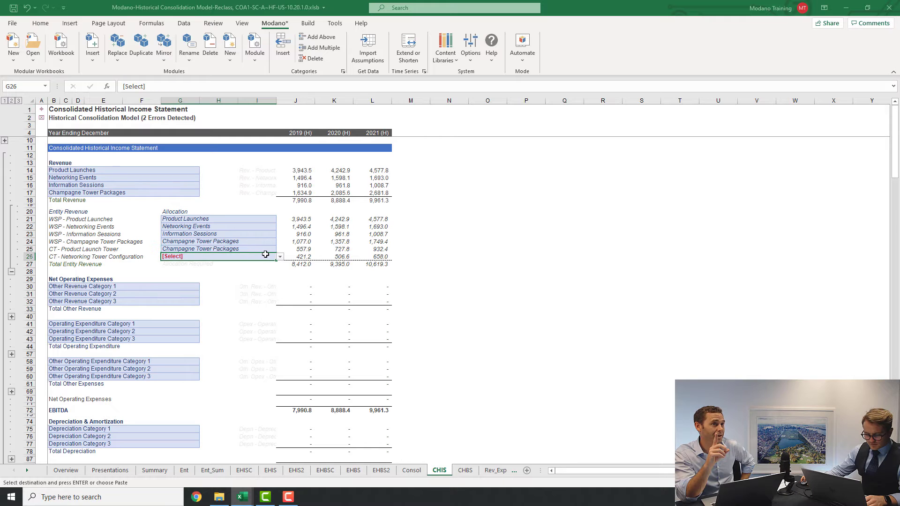
click(279, 257)
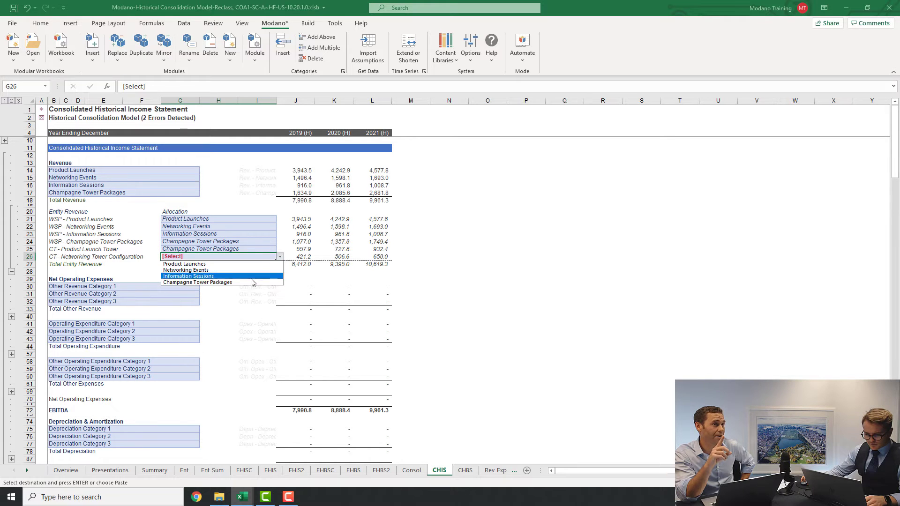
click(253, 282)
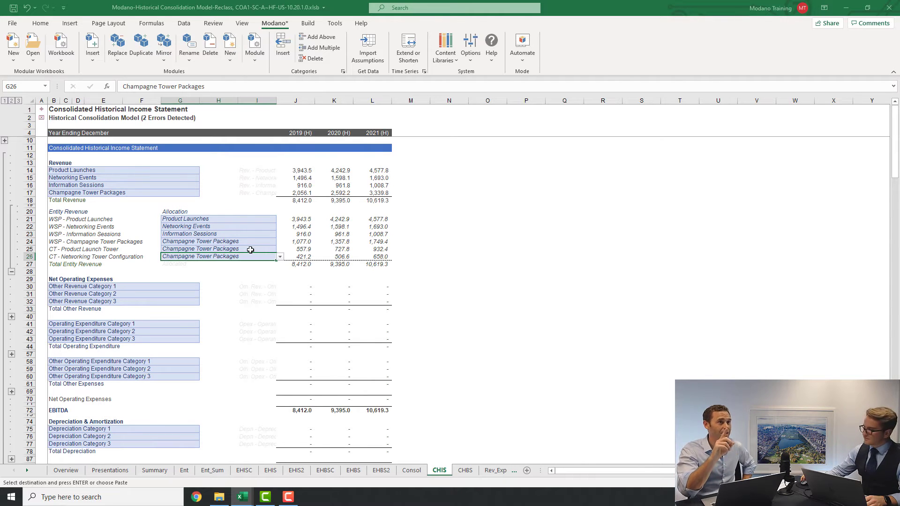
- Check the 2019 Total Revenue and CT revenue amounts, and expand the Eliminations section to inspect its first amount cell
click(308, 200)
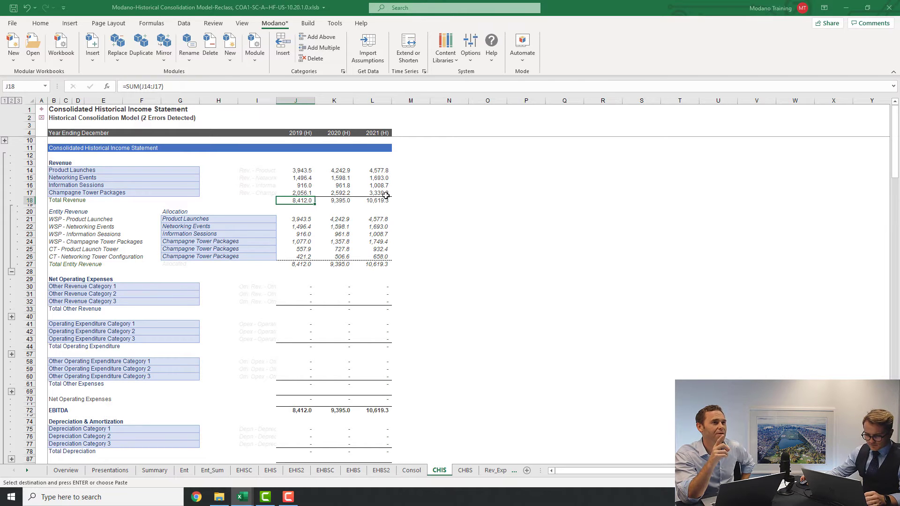
drag(300, 248, 301, 256)
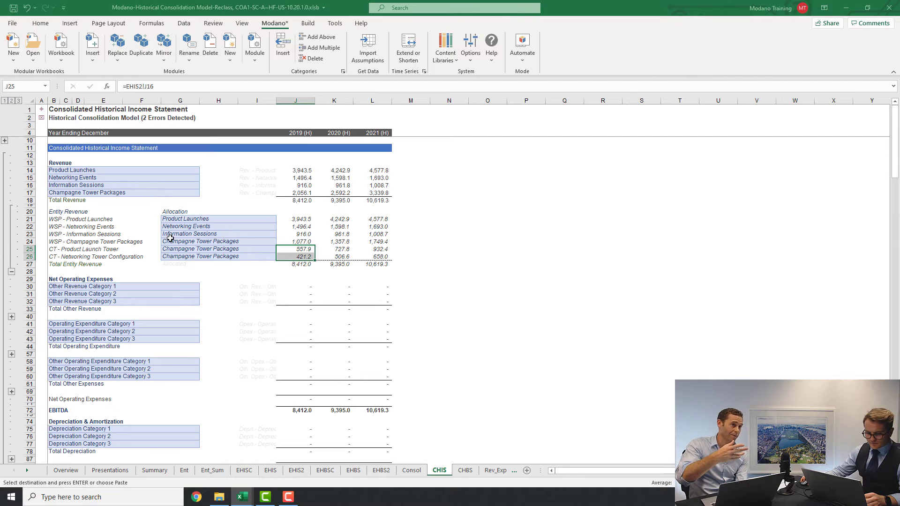
scroll(170, 238, down, 18)
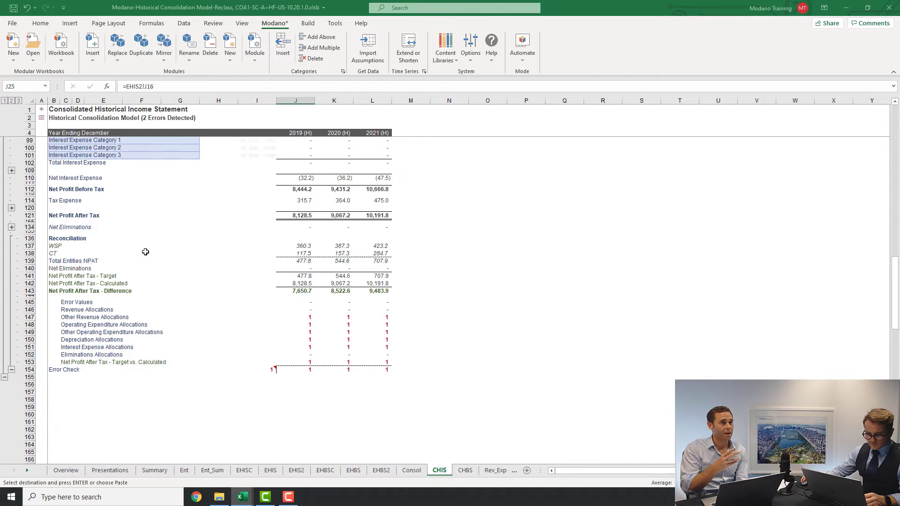
scroll(145, 252, up, 1)
click(11, 243)
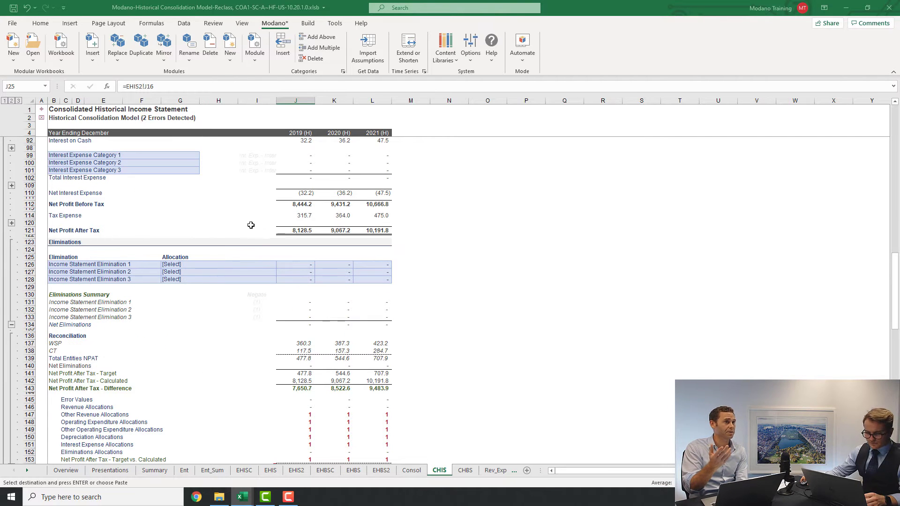
click(300, 265)
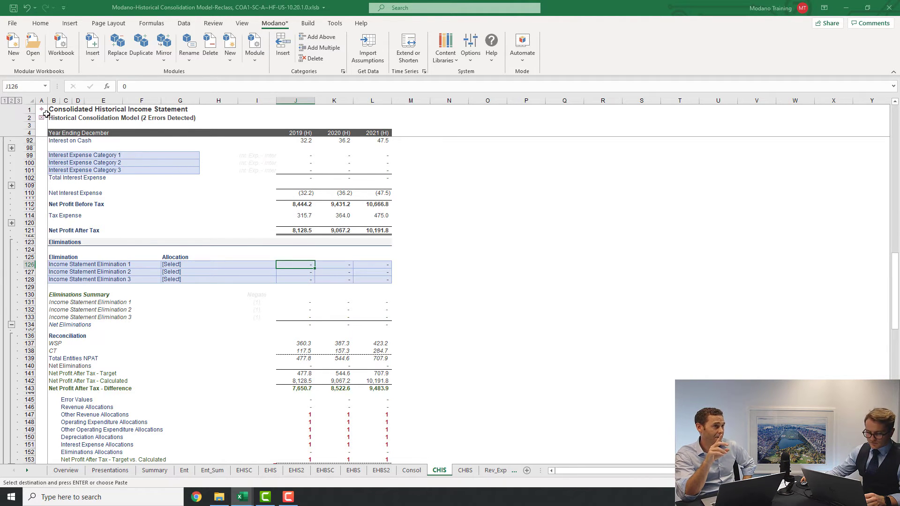
- Switch to the assumptions workbook and examine the inter-company revenue eliminations and their allocations on the CHIS sheet
click(242, 497)
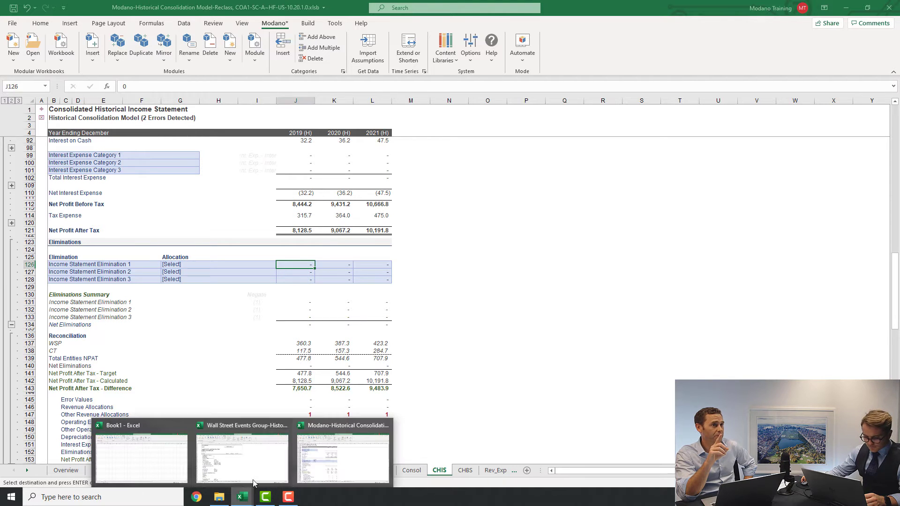
click(275, 457)
click(114, 260)
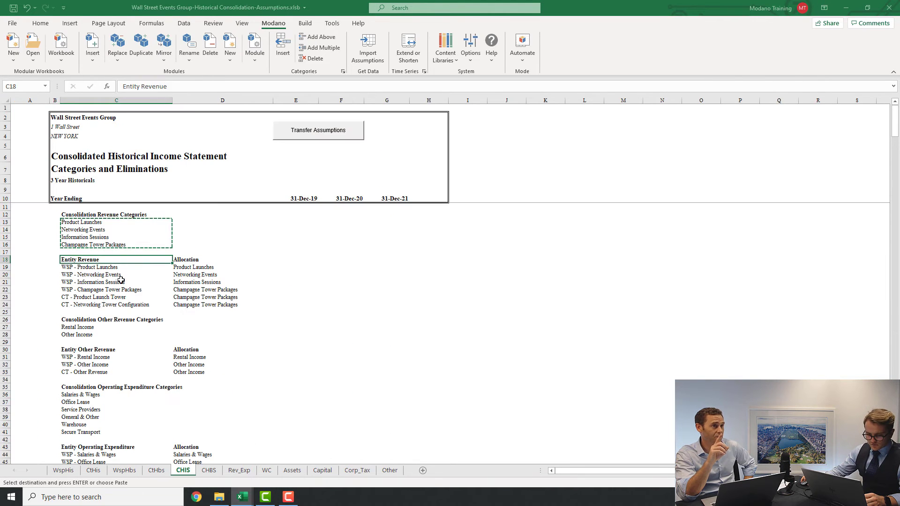
scroll(129, 294, down, 20)
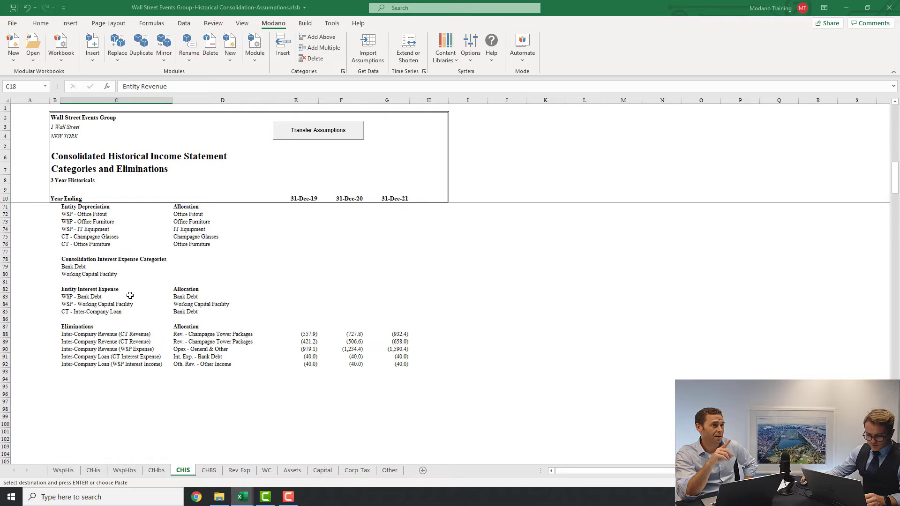
drag(68, 315, 70, 321)
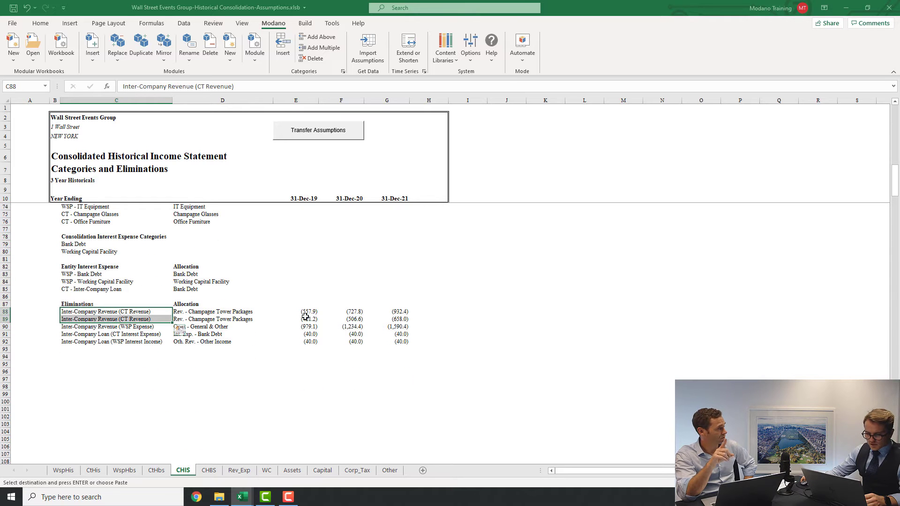
key(ctrl+v)
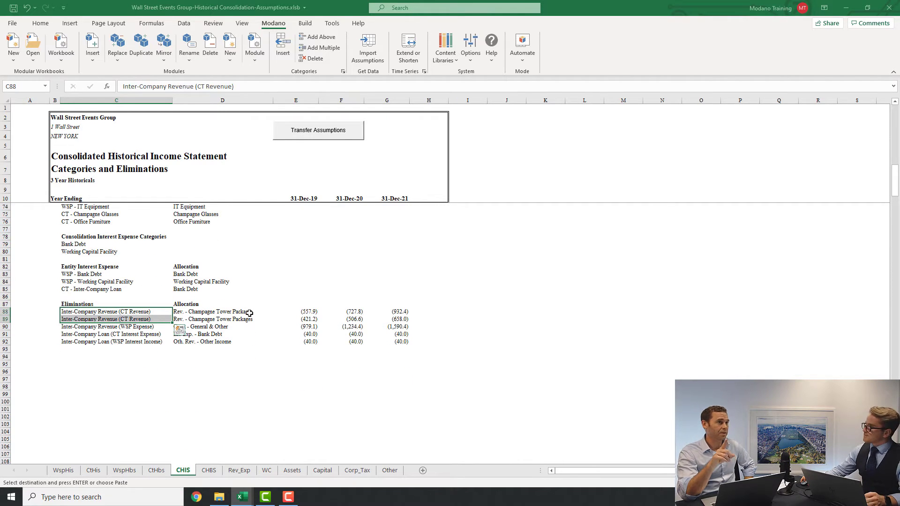
click(224, 312)
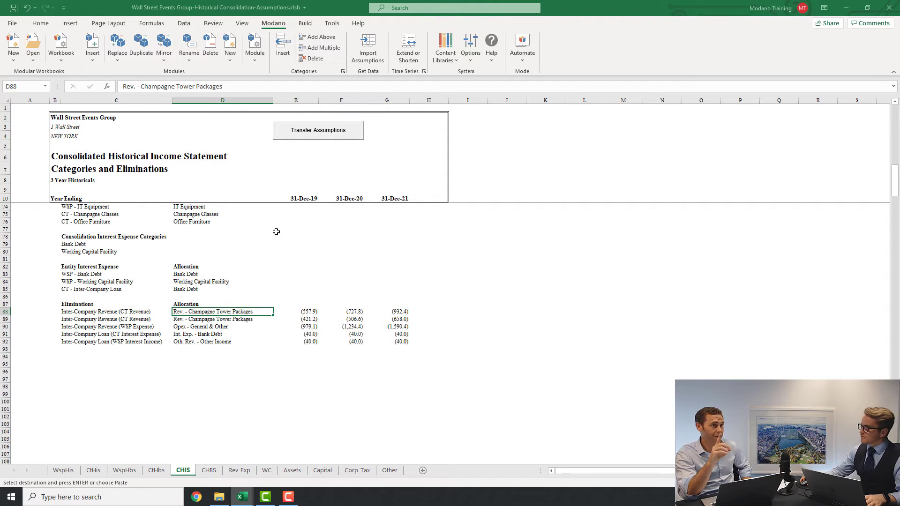
- Transfer the CHIS categories, allocations and eliminations assumptions into the open Modano-Historical Consolidation Model workbook
click(312, 132)
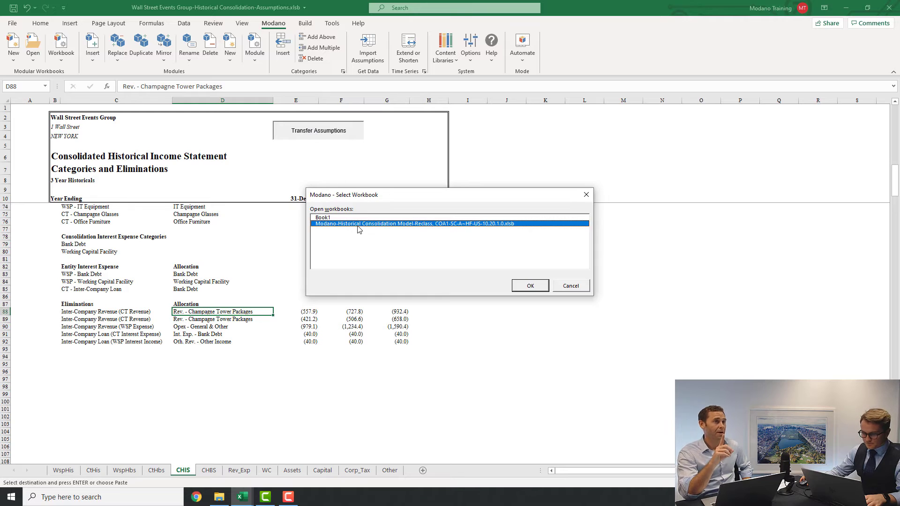
click(530, 286)
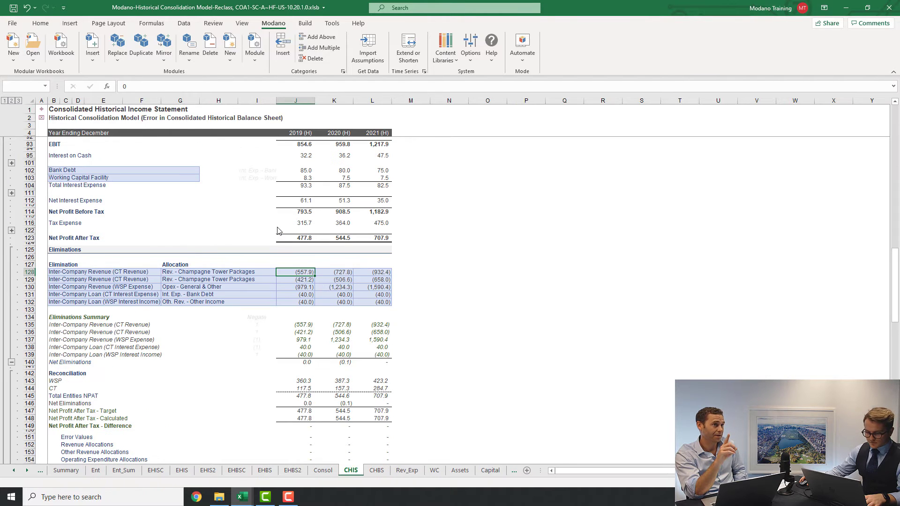
- Examine the 2019 elimination formulas in the Eliminations section and compare them with the source formula of CT - Product Launch Tower revenue
scroll(281, 228, up, 2)
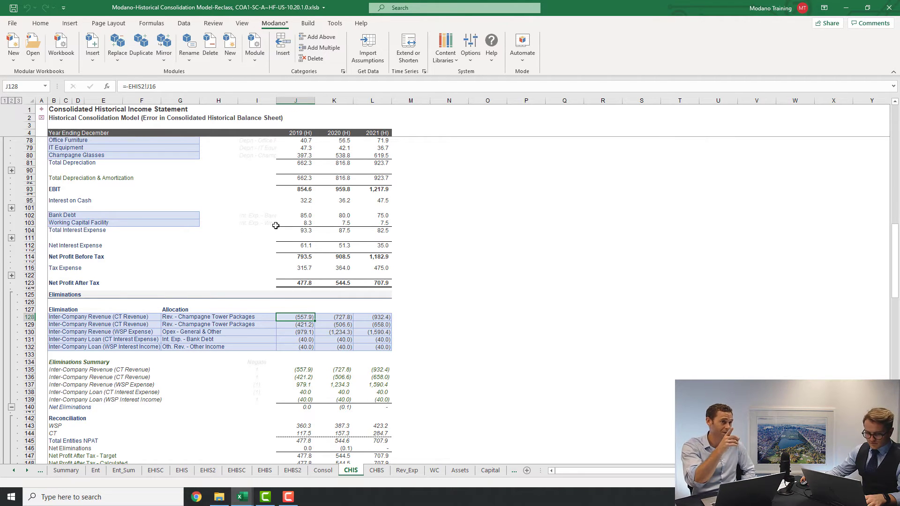
click(329, 318)
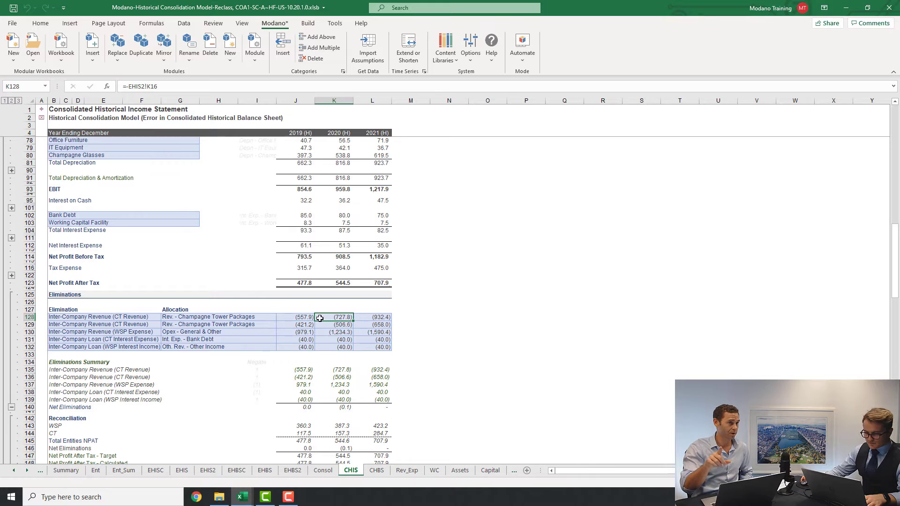
click(310, 318)
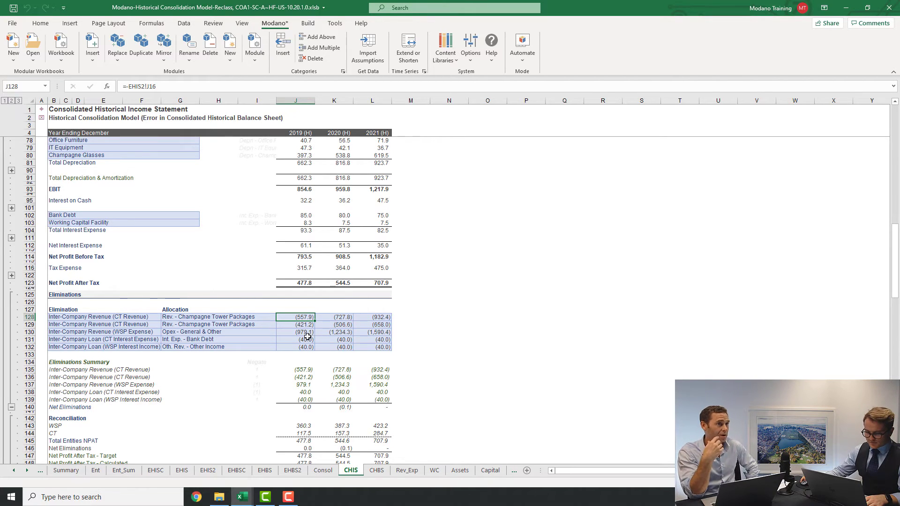
key(Down)
key(Down)
key(Down)
key(Down)
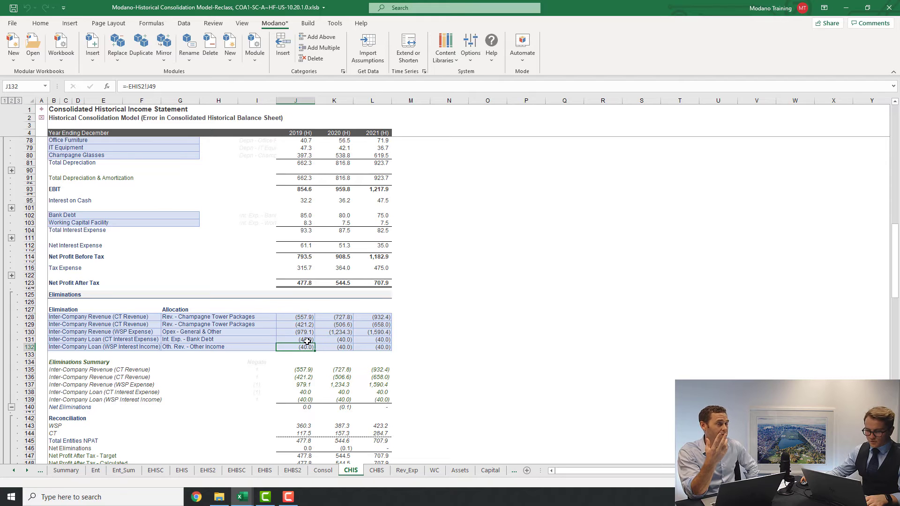
click(303, 318)
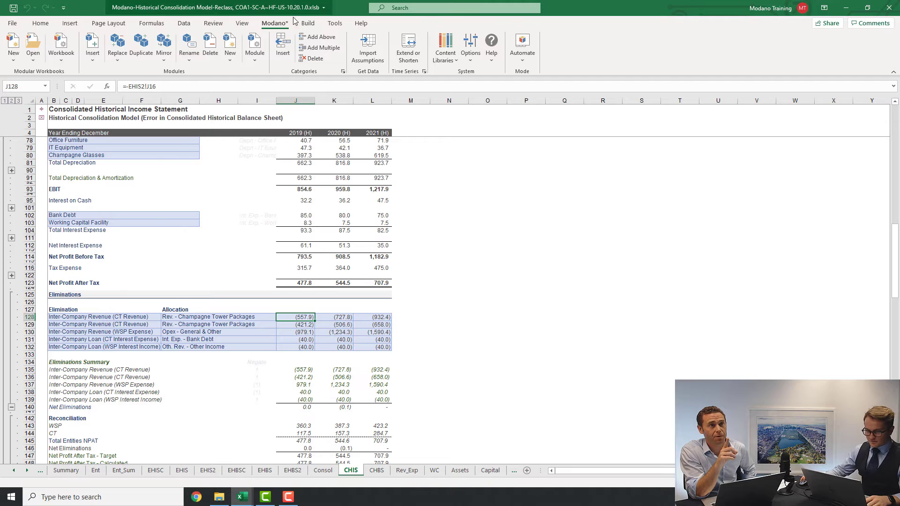
scroll(321, 213, up, 15)
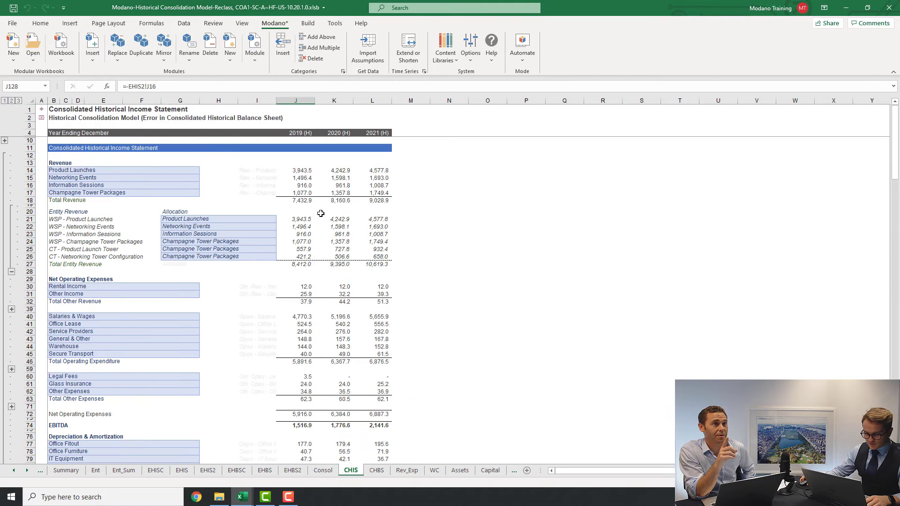
click(303, 249)
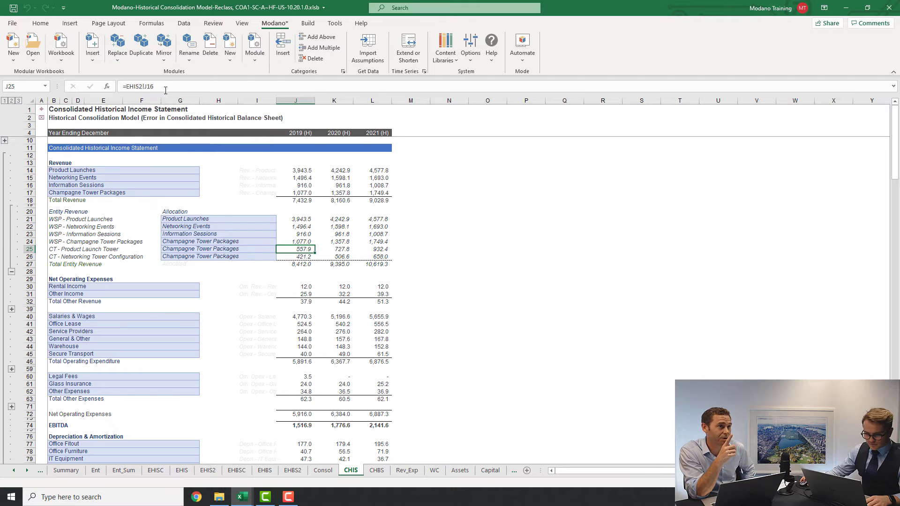
- Check the source reference behind 2019 CT - Product Launch Tower revenue against the formula of the first inter-company revenue elimination
drag(155, 86, 128, 96)
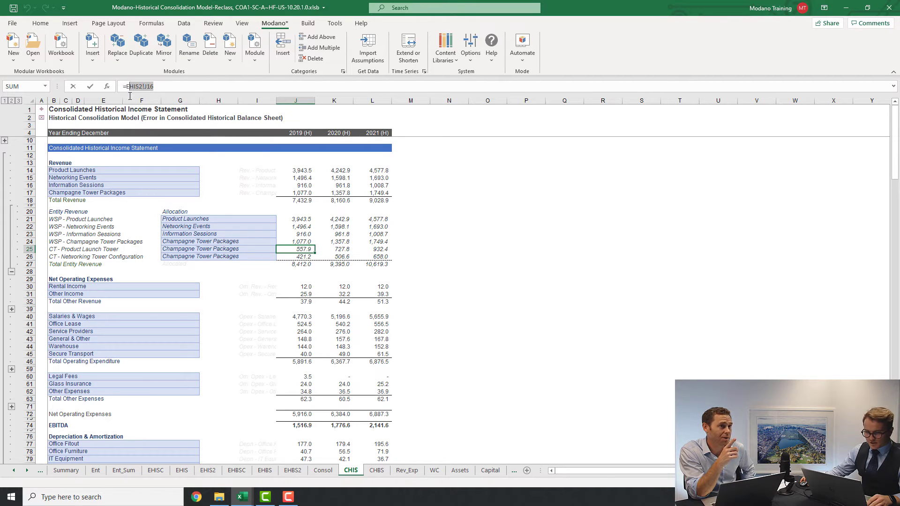
key(Escape)
scroll(317, 309, down, 15)
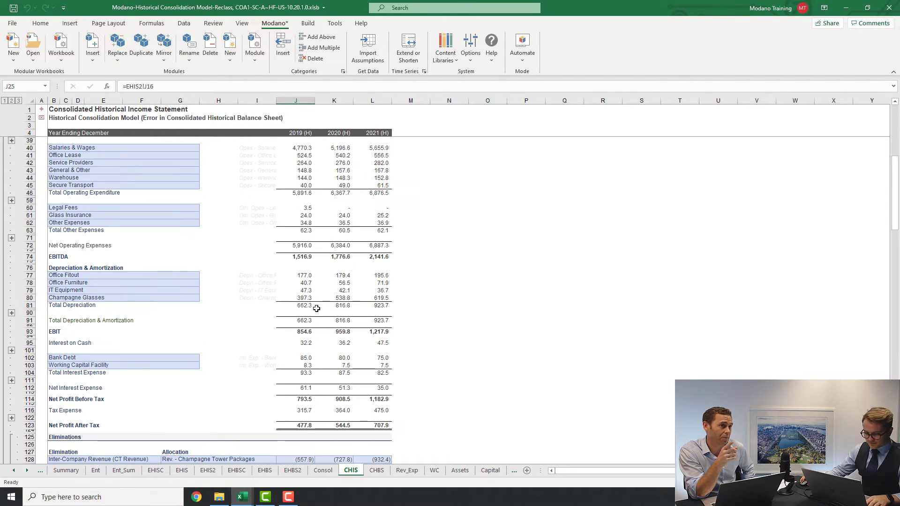
click(302, 288)
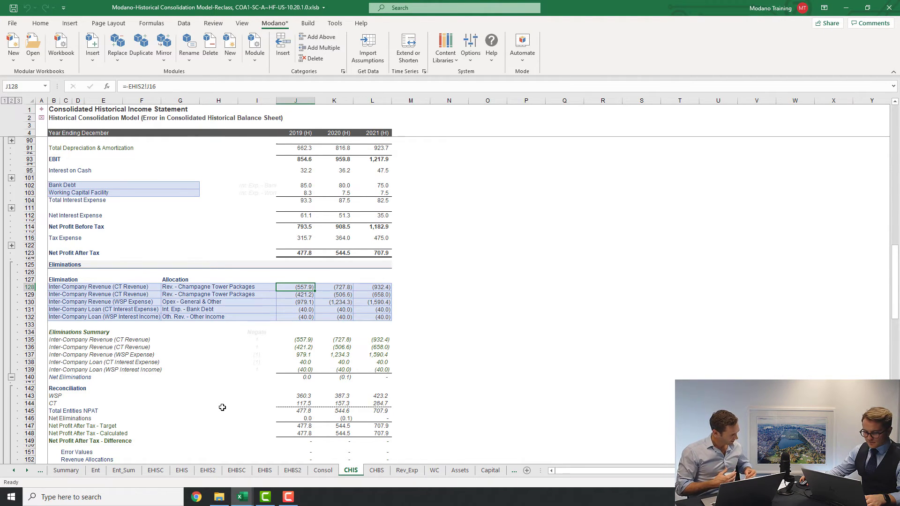
- Transfer the CHBS balance sheet categories, allocations and eliminations from the assumptions workbook into the Modano-Historical Consolidation Model workbook
scroll(222, 407, up, 15)
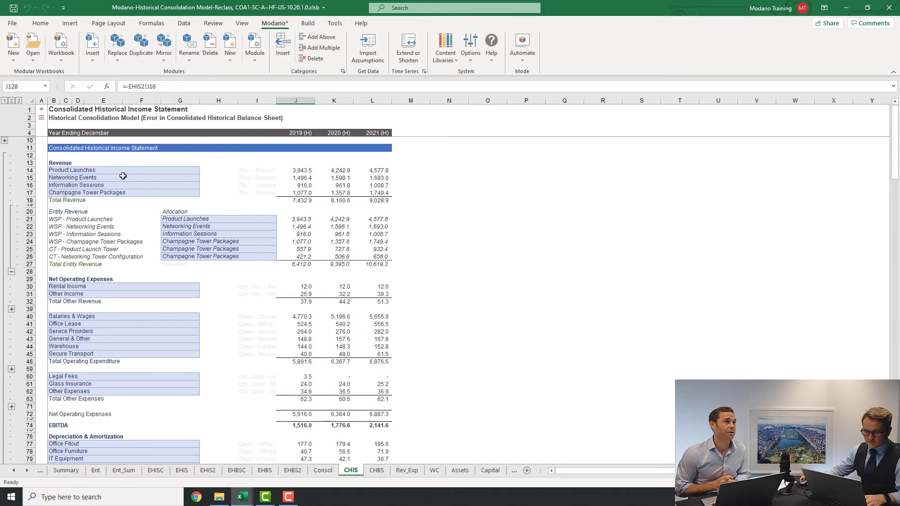
click(44, 110)
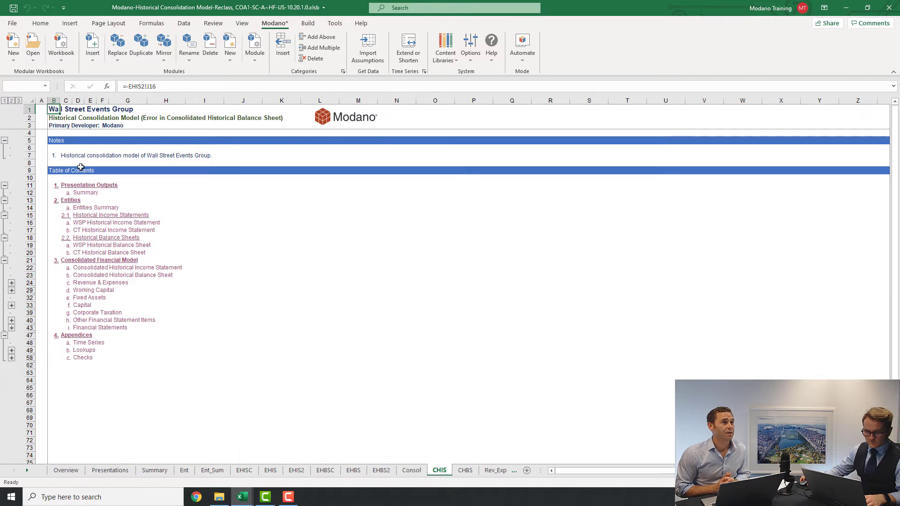
click(144, 276)
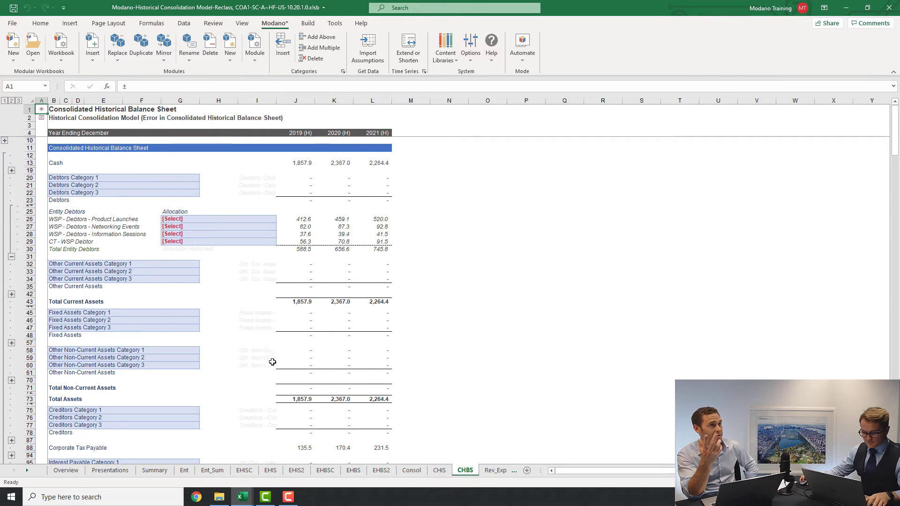
key(alt+Tab)
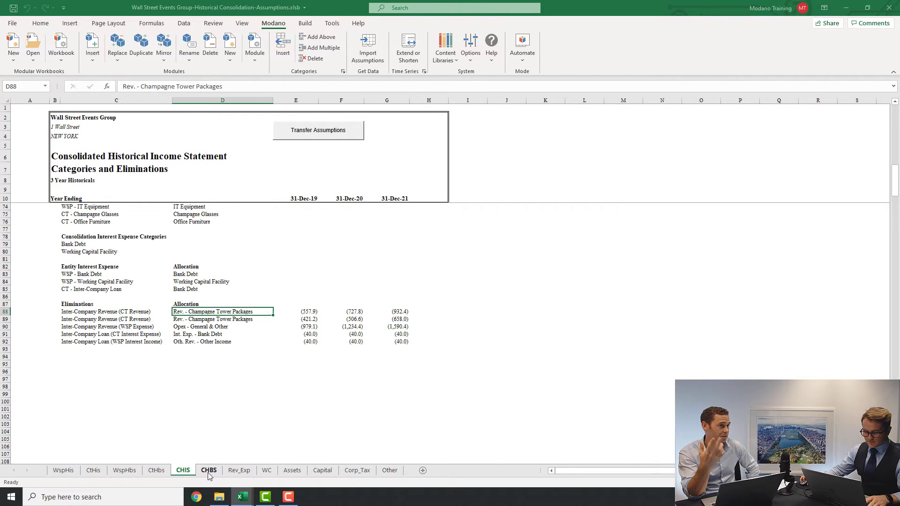
click(209, 471)
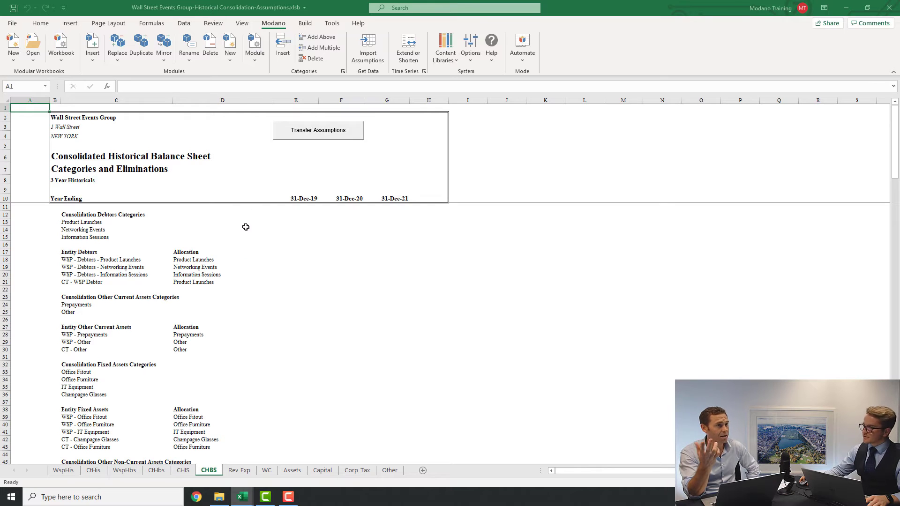
click(320, 135)
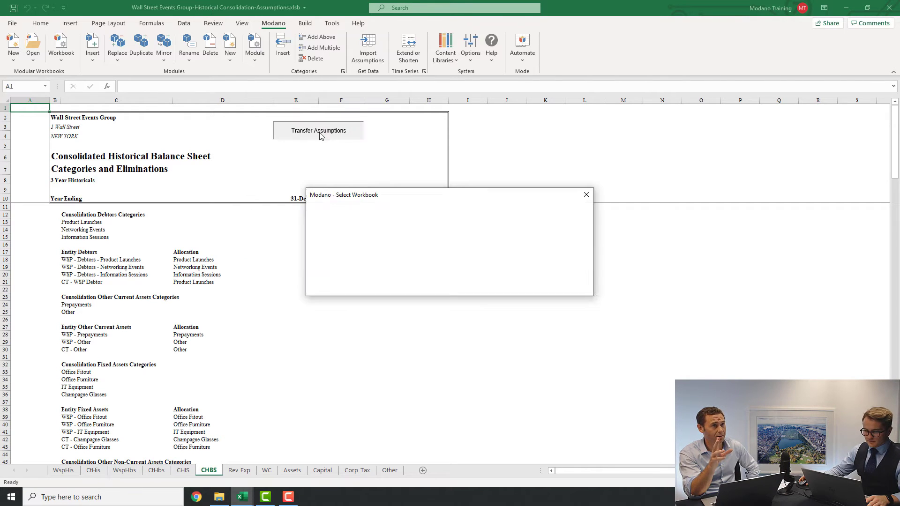
click(531, 286)
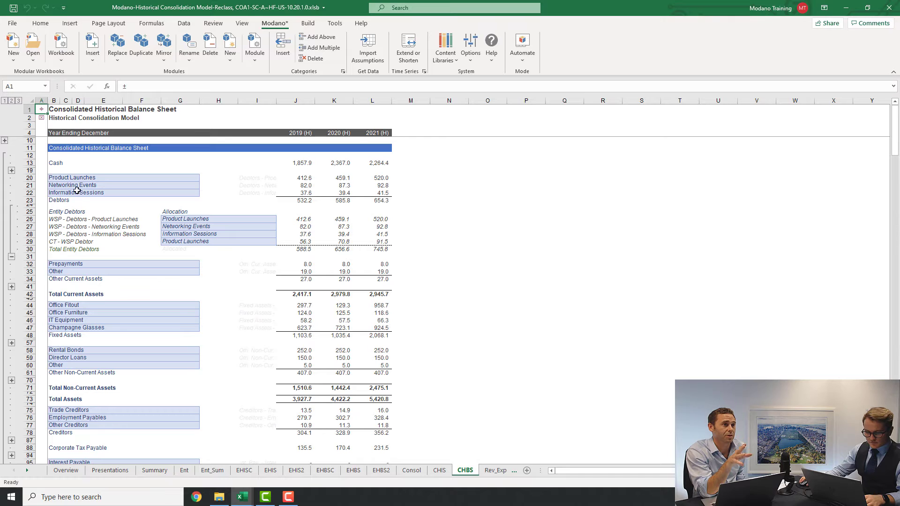
- Expand the Eliminations section of the Consolidated Historical Balance Sheet and examine the 2019 to 2021 inter-company loan and debtor elimination amounts
scroll(89, 223, down, 9)
scroll(86, 228, down, 10)
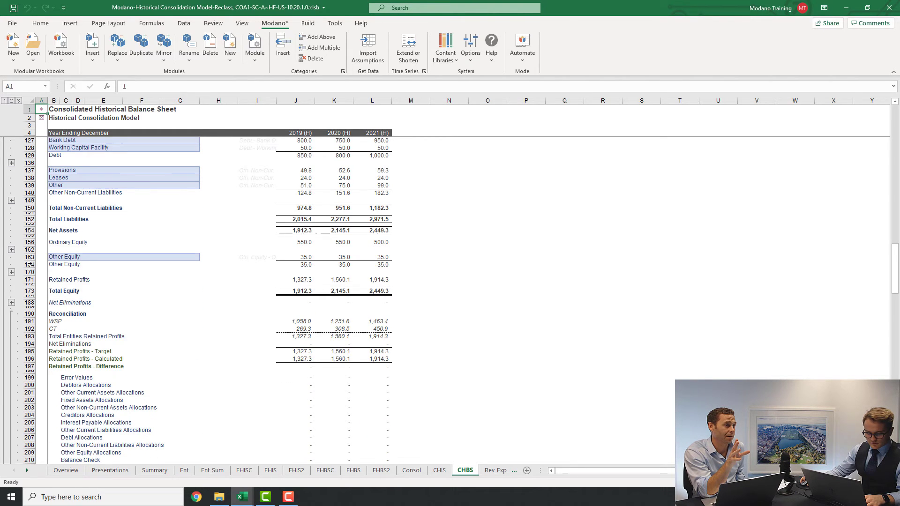
click(11, 303)
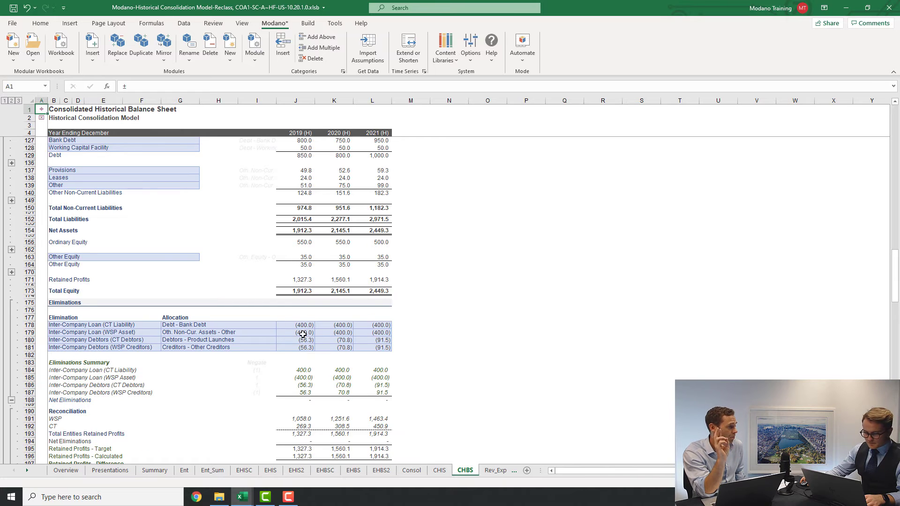
drag(298, 325, 377, 345)
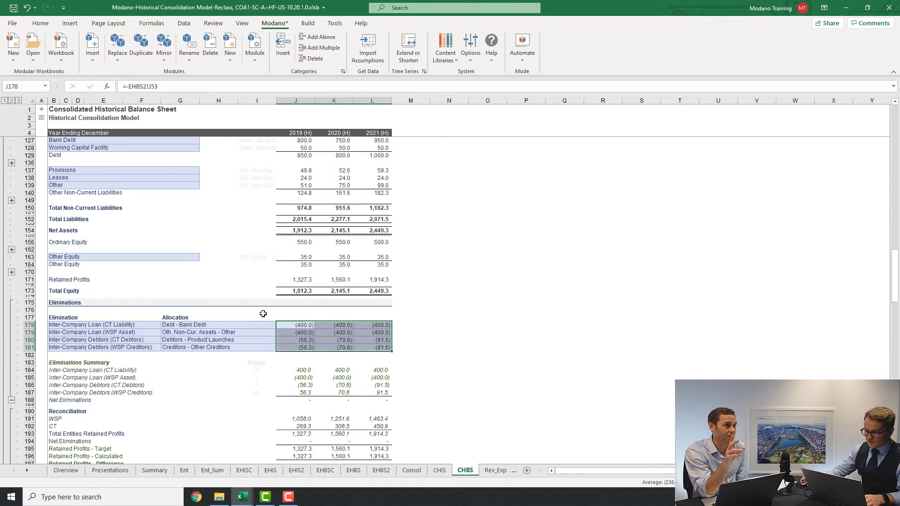
click(298, 322)
drag(263, 311, 261, 346)
click(269, 314)
click(257, 101)
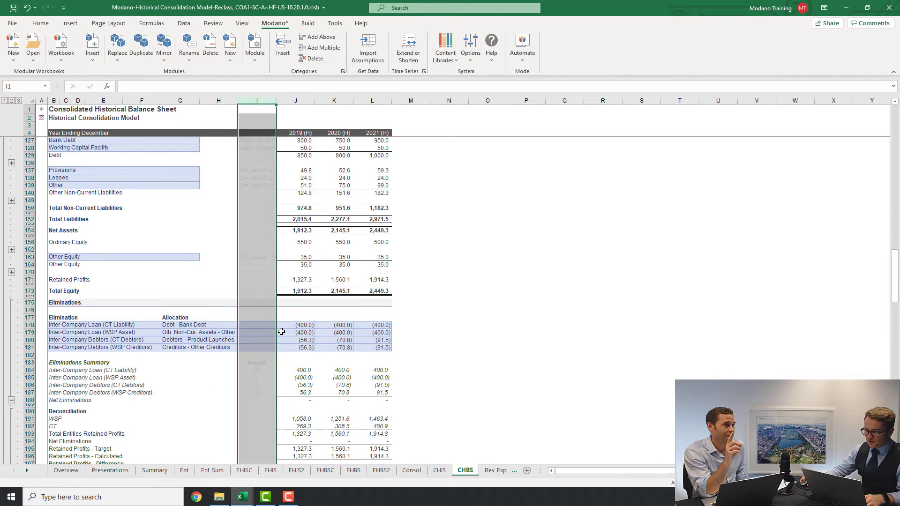
click(265, 313)
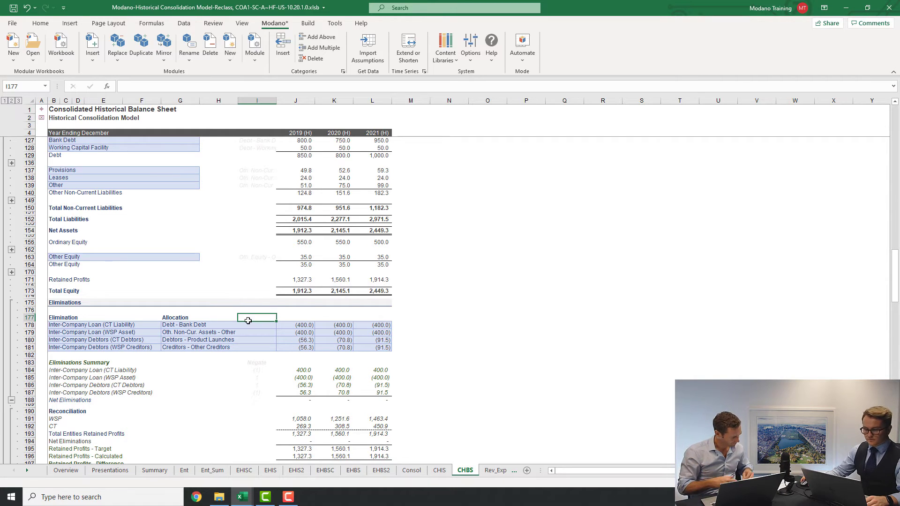
- Widen the sheet tab area, then inspect the 2019 CT Liability loan elimination formula and the balance sheet's liability and asset categories
drag(541, 471, 708, 471)
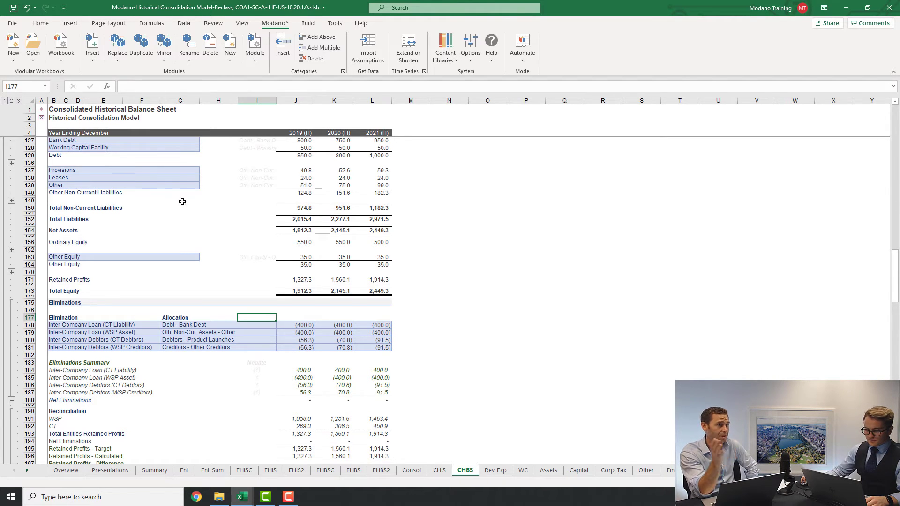
click(296, 325)
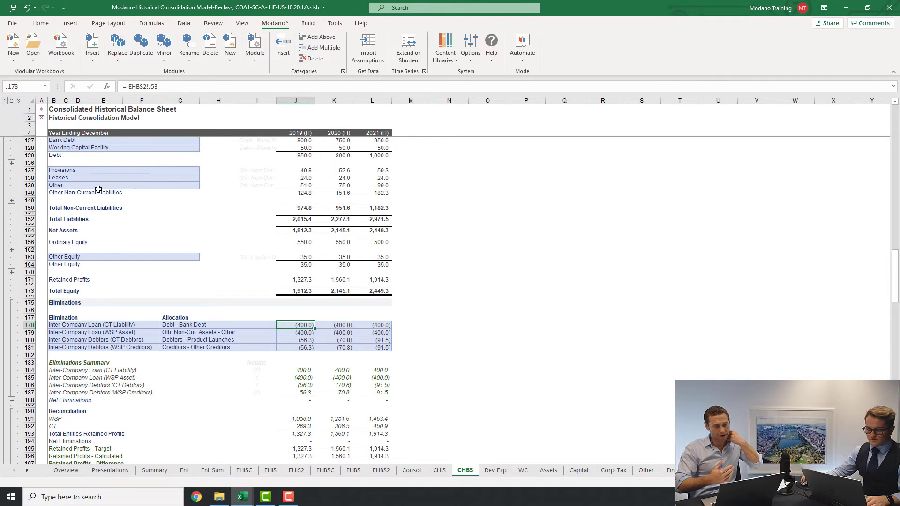
scroll(119, 193, up, 1)
scroll(119, 193, up, 2)
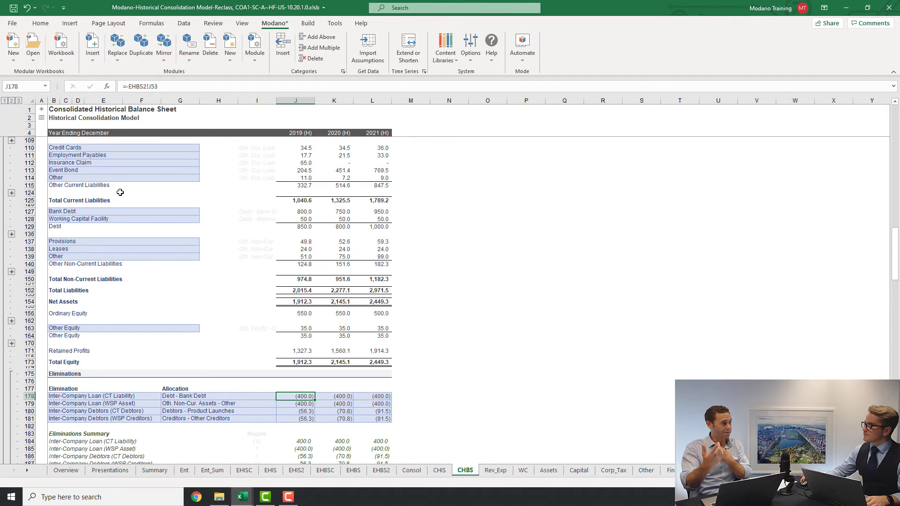
scroll(106, 195, up, 5)
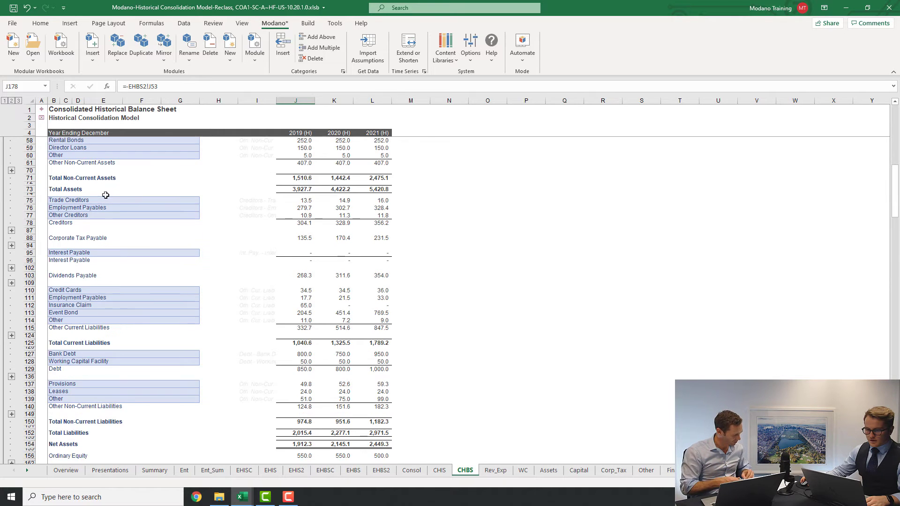
scroll(105, 195, up, 3)
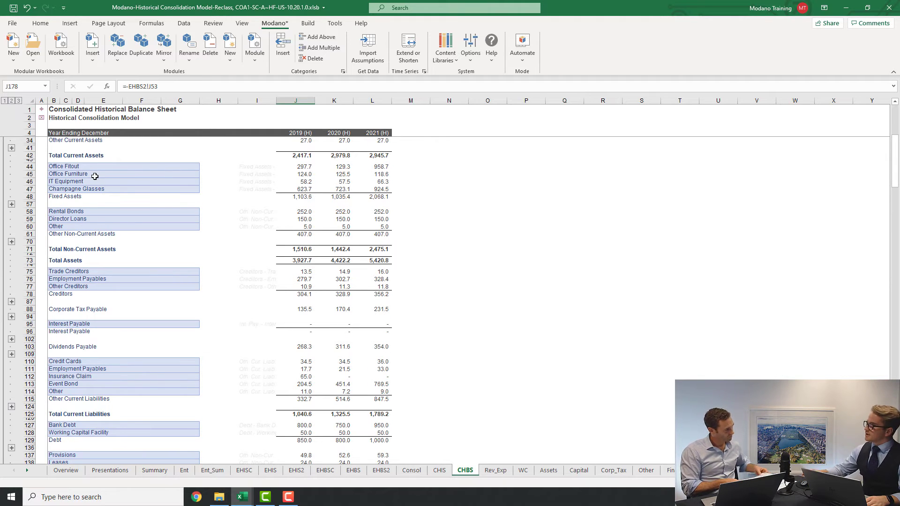
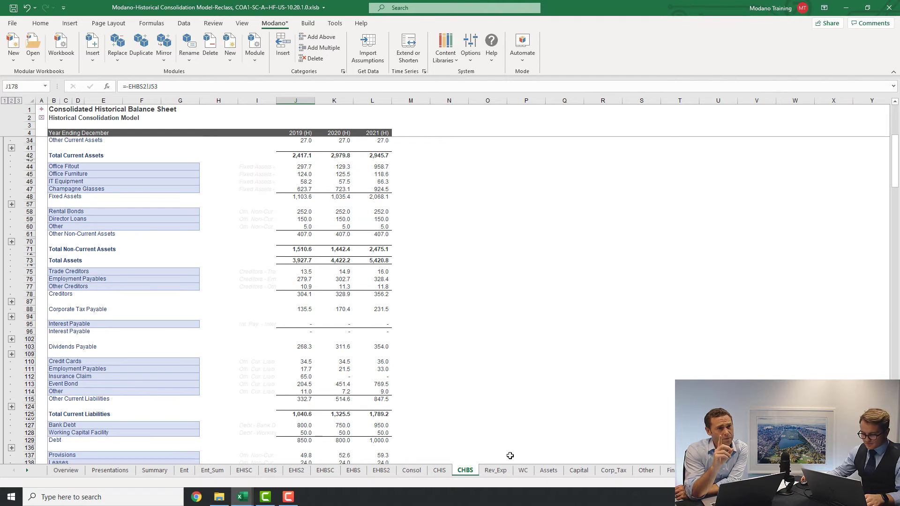
- Check the Rev_Exp forecast inputs and transfer the Revenue & Expenses forecast assumptions from the assumptions workbook into the Modano-Historical Consolidation Model workbook
click(501, 470)
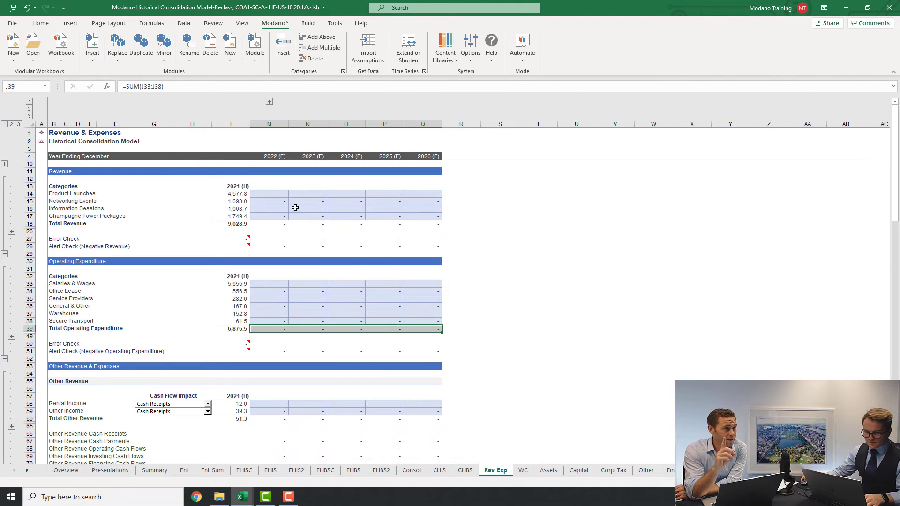
click(283, 188)
click(285, 193)
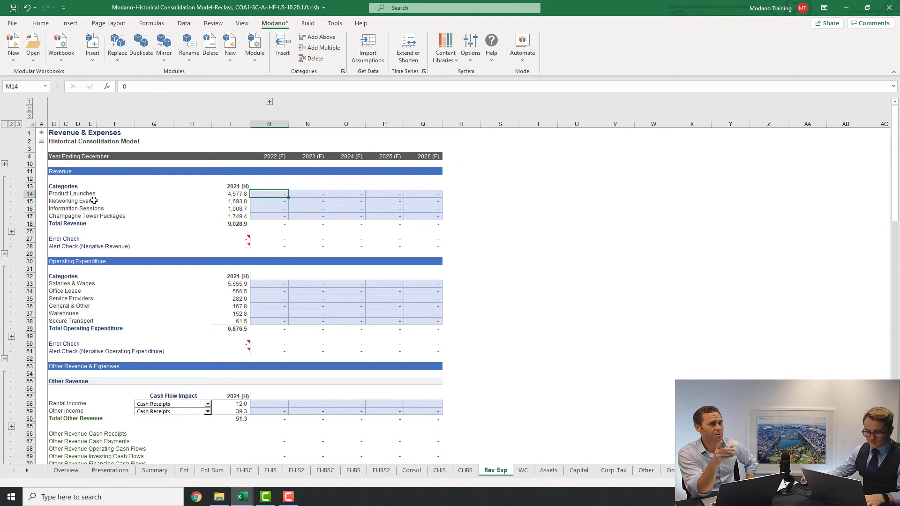
mouse_move(242, 497)
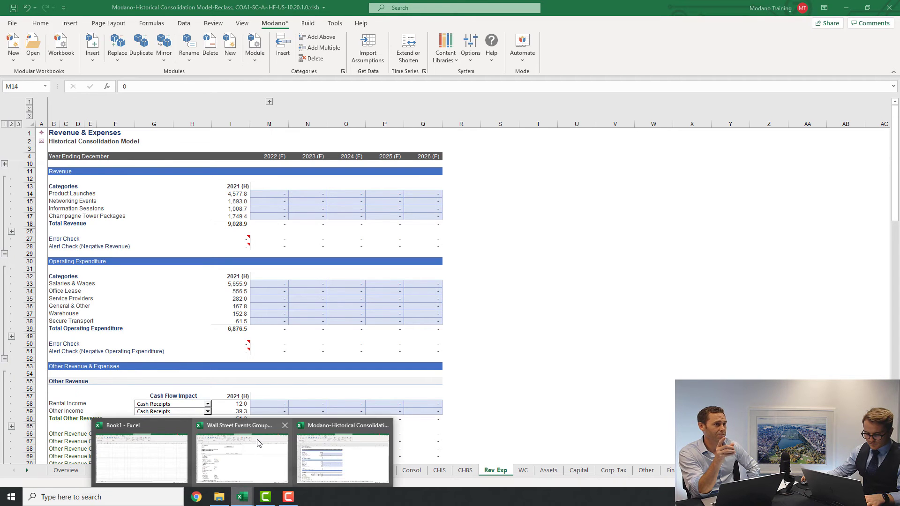
click(256, 443)
click(239, 470)
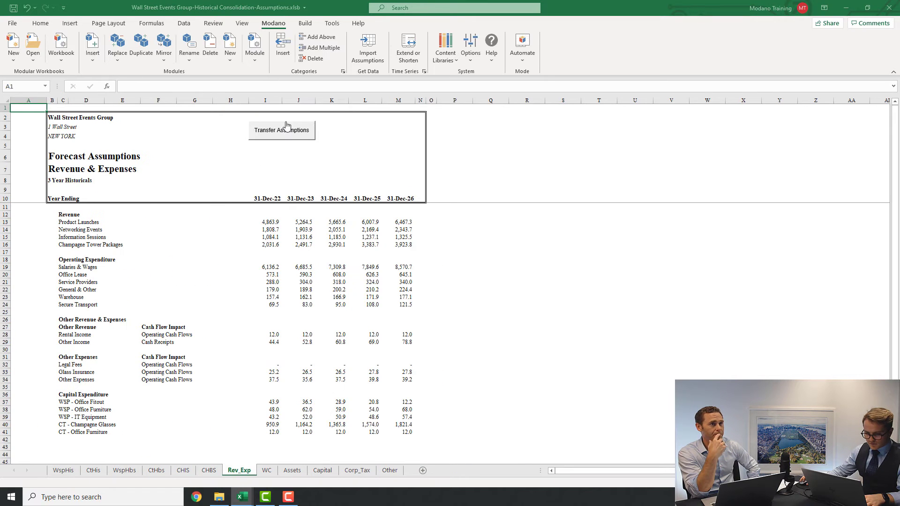
click(286, 129)
click(533, 287)
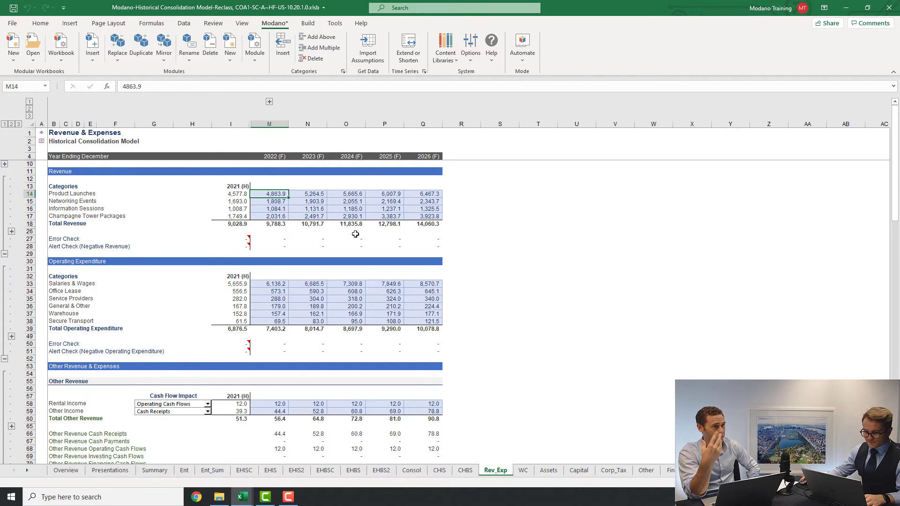
- Review the 2022 to 2026 forecasts for revenue, operating expenditure, other revenue and expenses, and capital expenditure on the Rev_Exp sheet
scroll(356, 234, down, 7)
scroll(355, 234, down, 5)
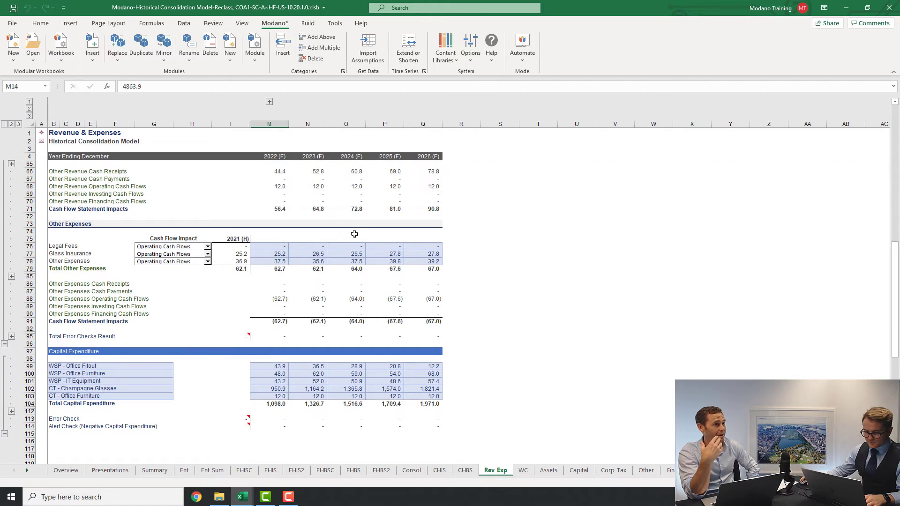
scroll(354, 233, up, 7)
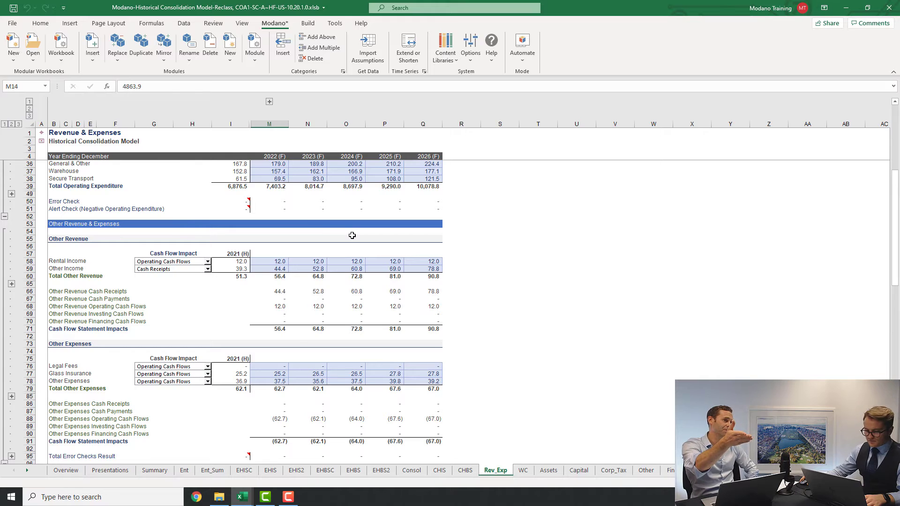
scroll(352, 235, down, 4)
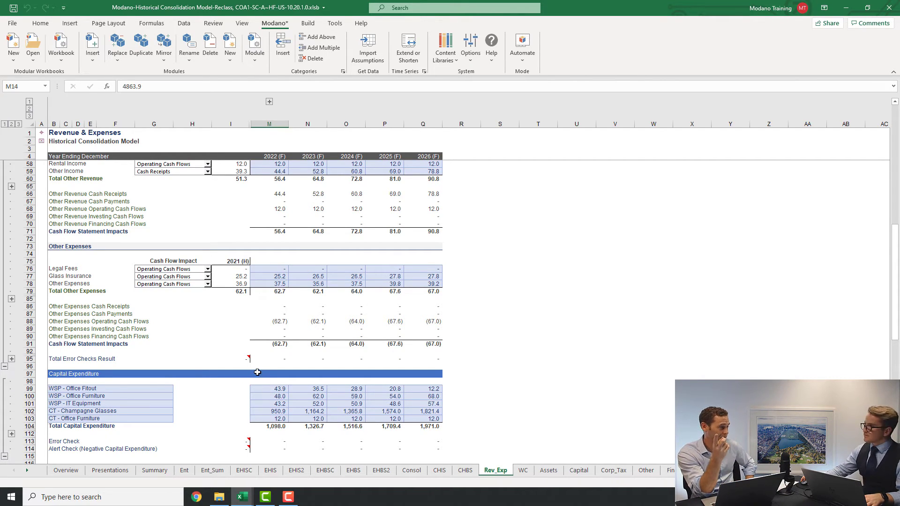
scroll(256, 370, up, 11)
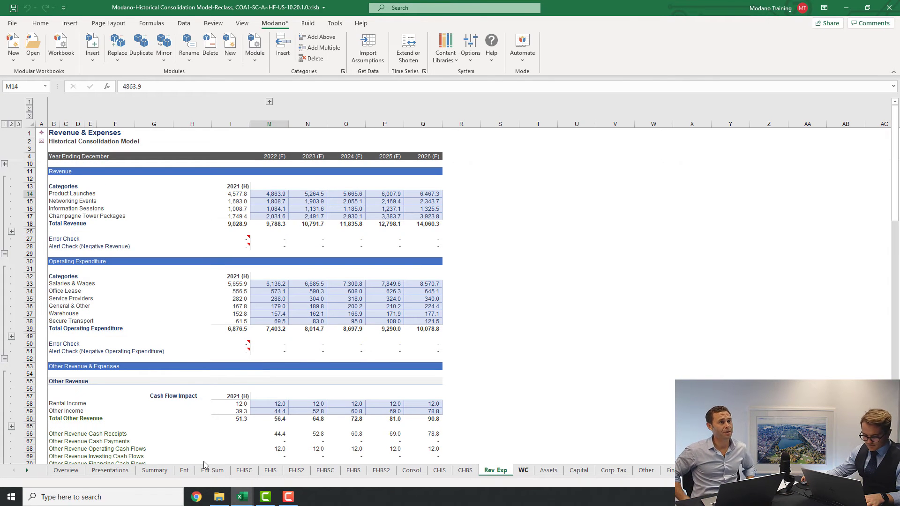
- Transfer the Working Capital debtor and creditor allocations and days from the assumptions workbook's WC sheet into the Modano-Historical Consolidation Model workbook
click(522, 471)
mouse_move(242, 497)
click(244, 462)
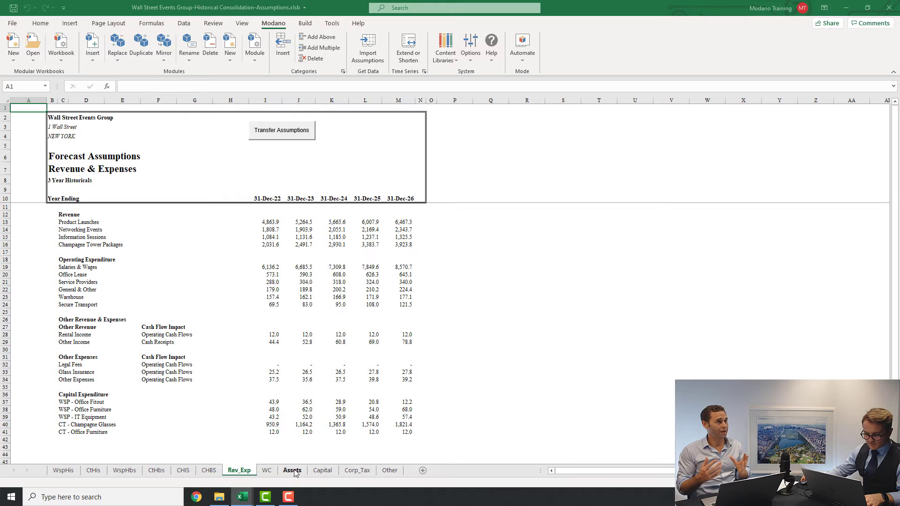
click(267, 470)
click(270, 131)
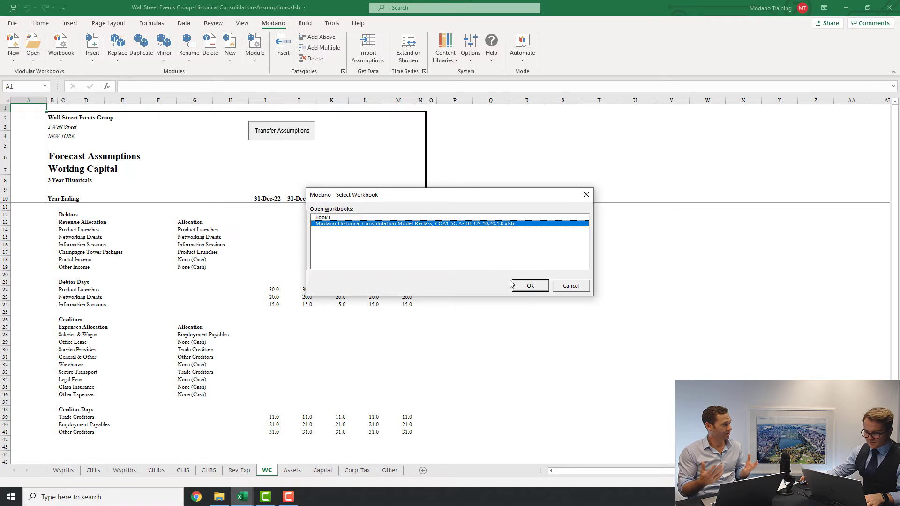
click(513, 284)
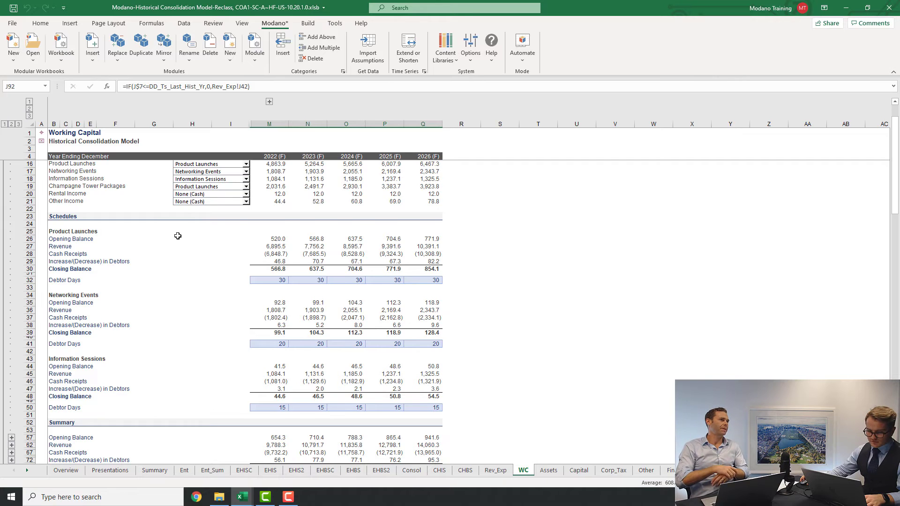
- Review the debtors revenue allocation and schedules on the Working Capital sheet, and return to the model's table of contents
scroll(178, 236, up, 2)
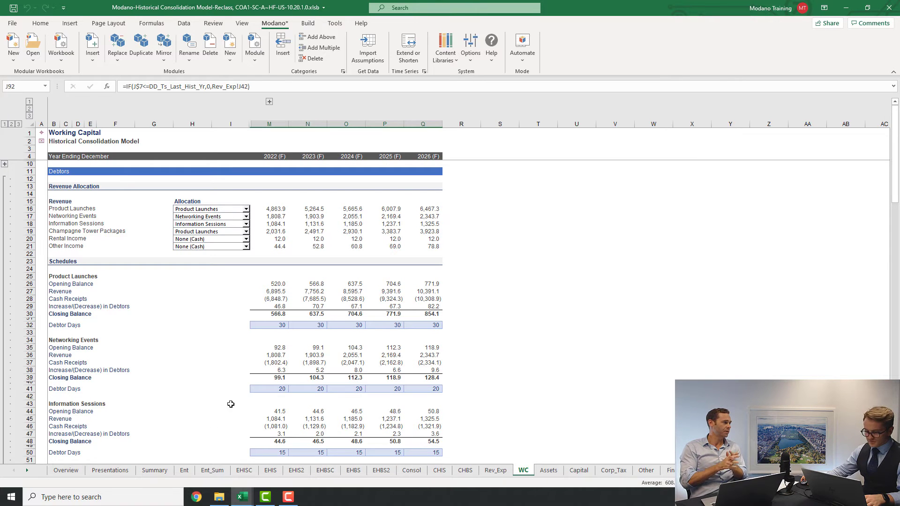
click(42, 133)
click(41, 134)
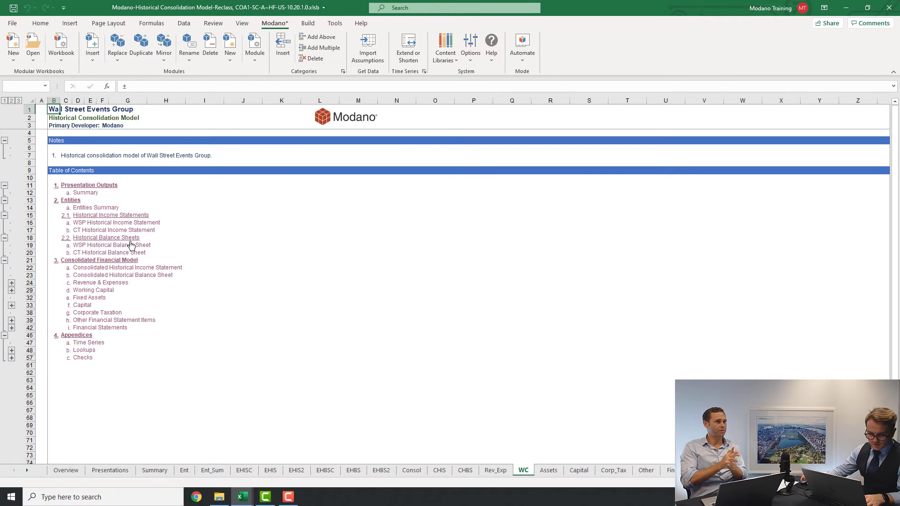
- Examine the inter-company items on the WSP Historical Balance Sheet: the Loan to Champagne Towers and the Champagne Towers creditor
click(105, 223)
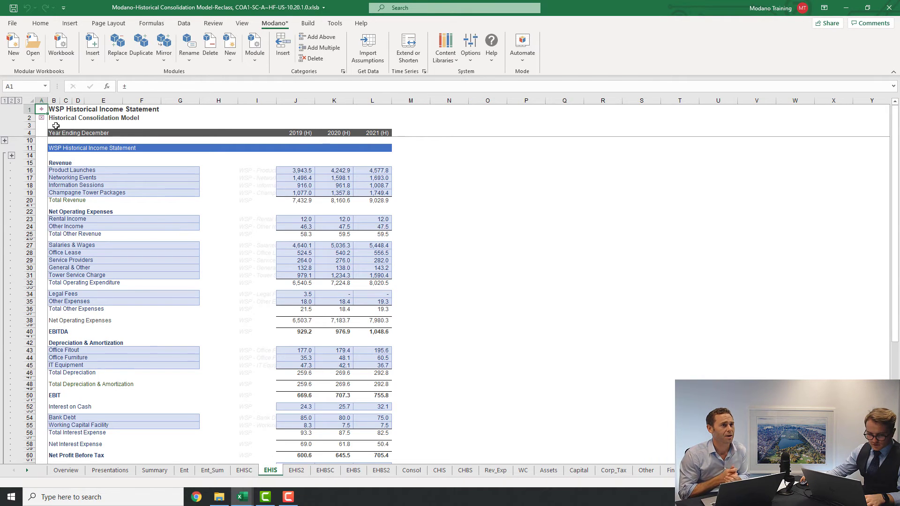
click(44, 114)
click(121, 245)
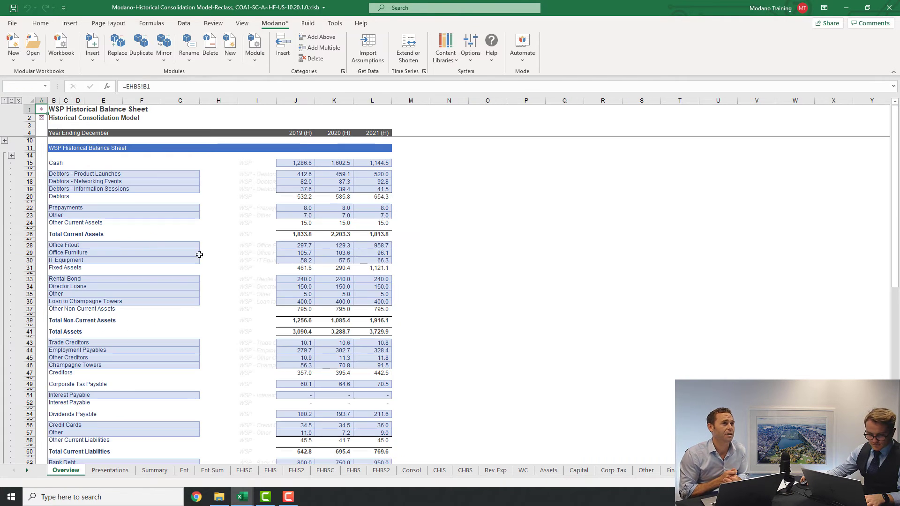
scroll(159, 241, up, 1)
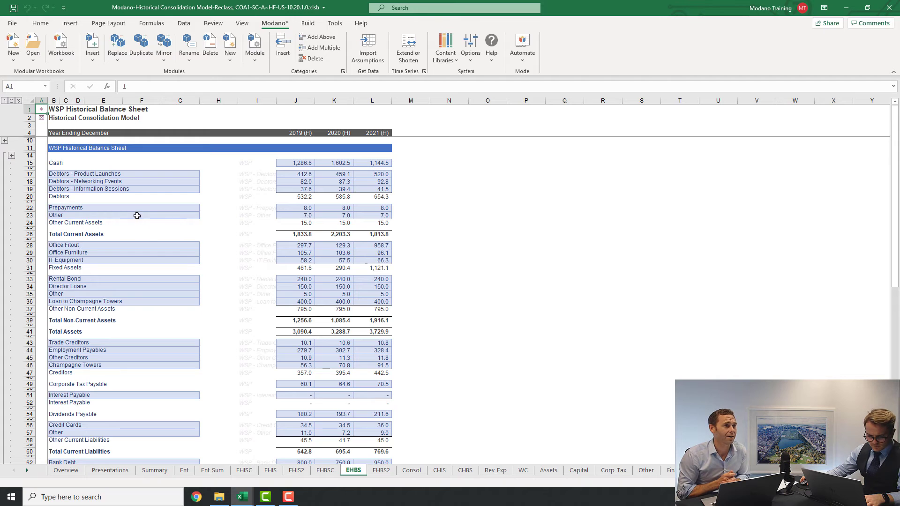
click(131, 300)
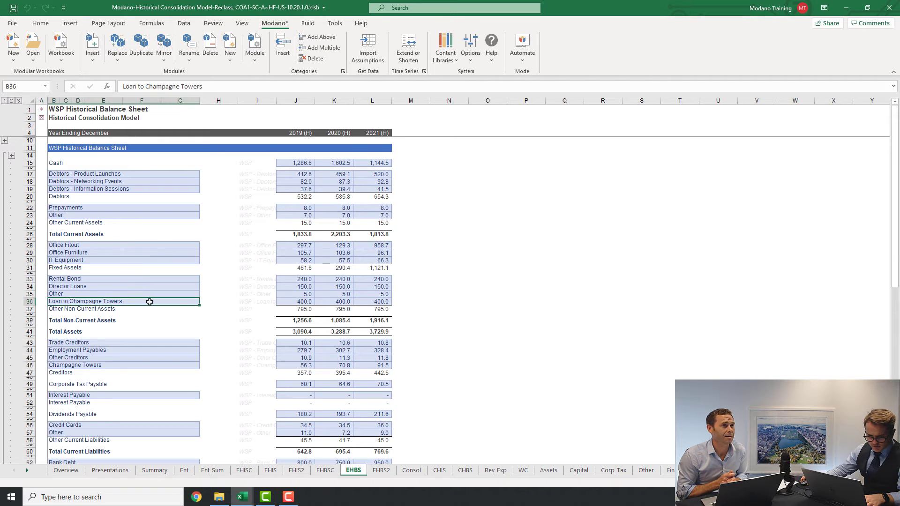
scroll(150, 302, down, 3)
scroll(126, 302, down, 1)
click(107, 291)
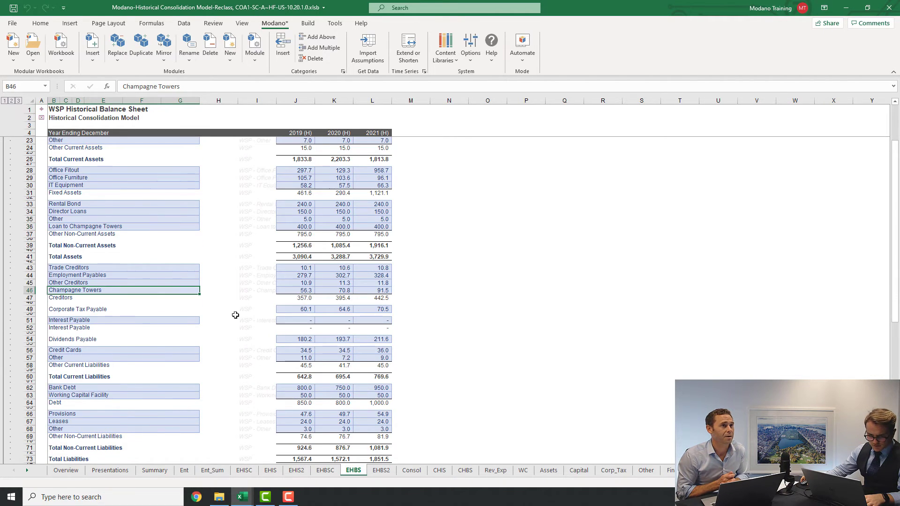
click(101, 226)
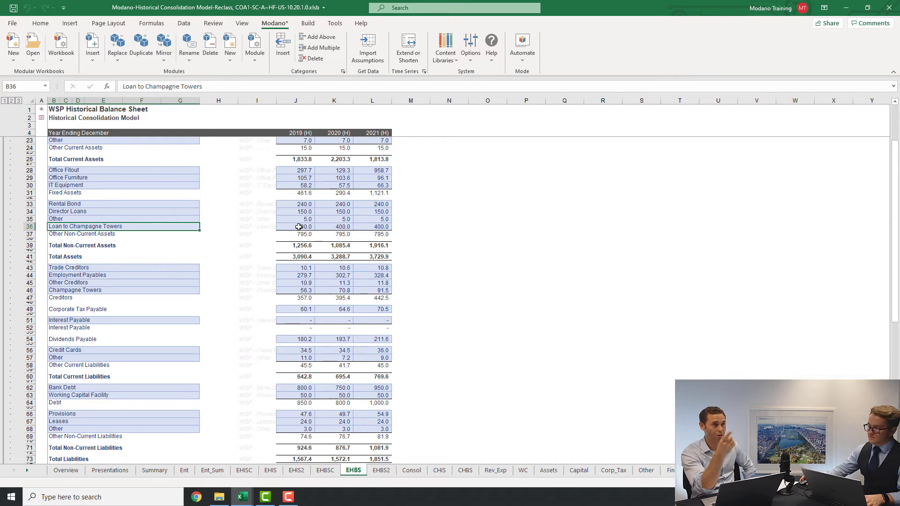
click(41, 117)
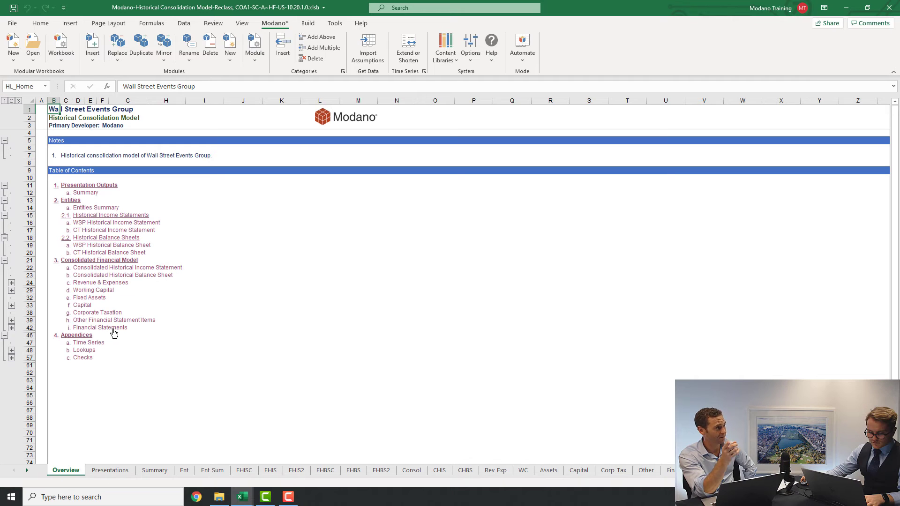
- Expand the entity creditors allocation on the Consolidated Historical Balance Sheet and examine the WSP - Champagne Towers allocation and the inter-company debtor and creditor eliminations
click(142, 276)
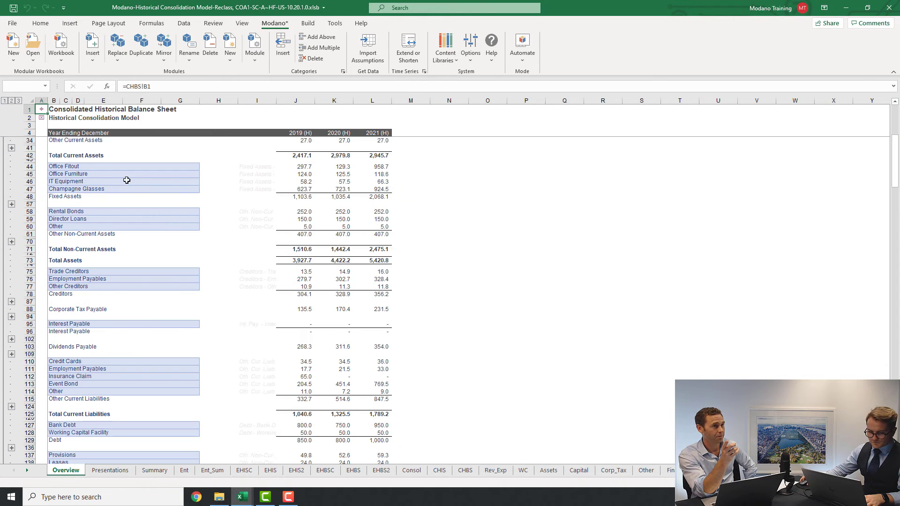
scroll(112, 272, down, 3)
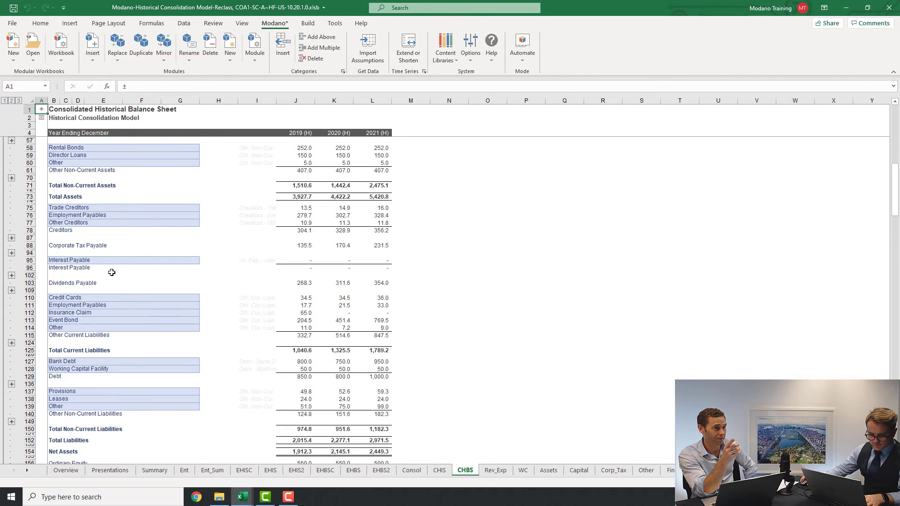
scroll(112, 272, down, 5)
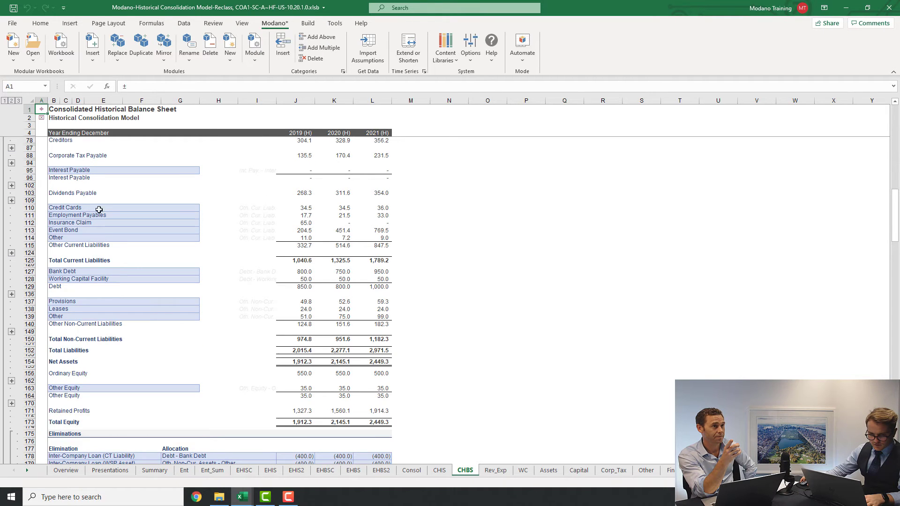
scroll(37, 186, up, 2)
click(11, 185)
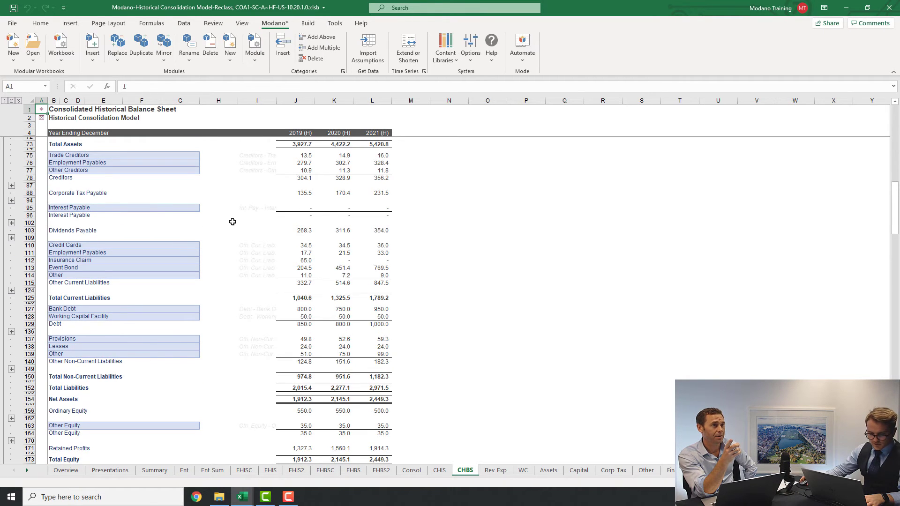
scroll(238, 249, up, 2)
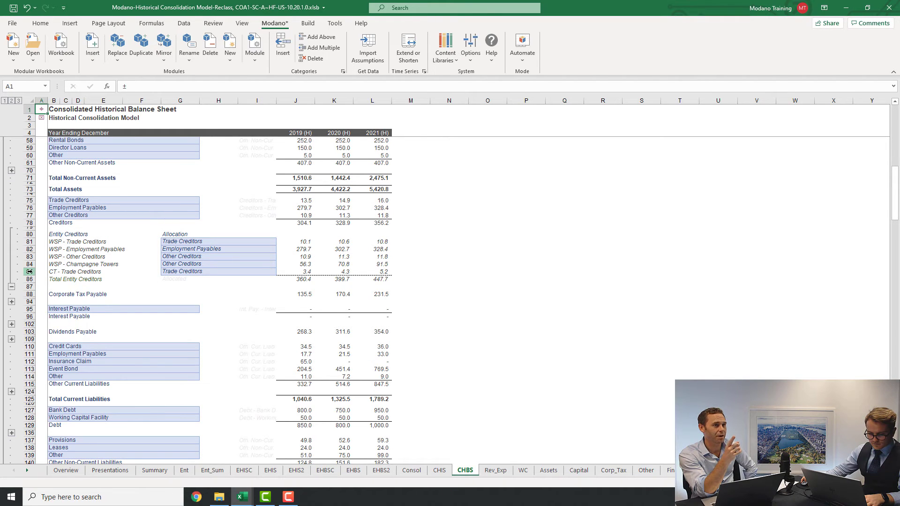
click(214, 262)
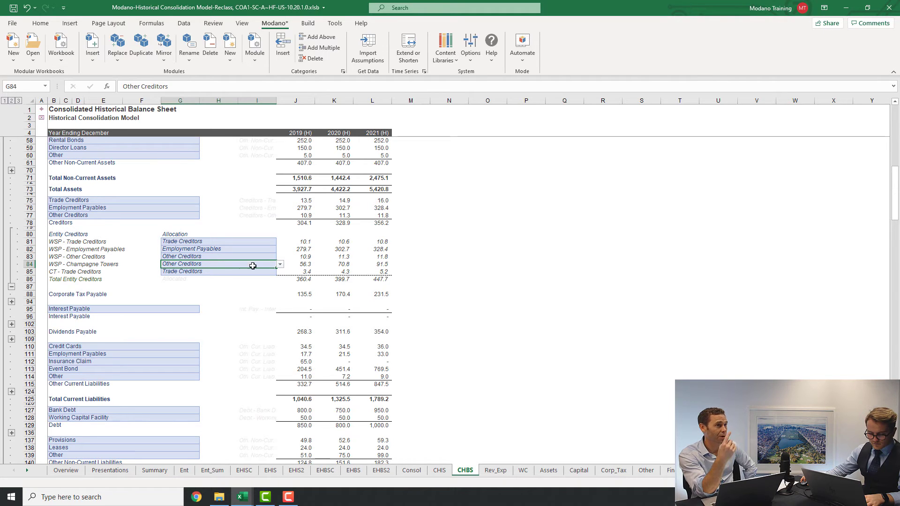
scroll(190, 303, down, 1)
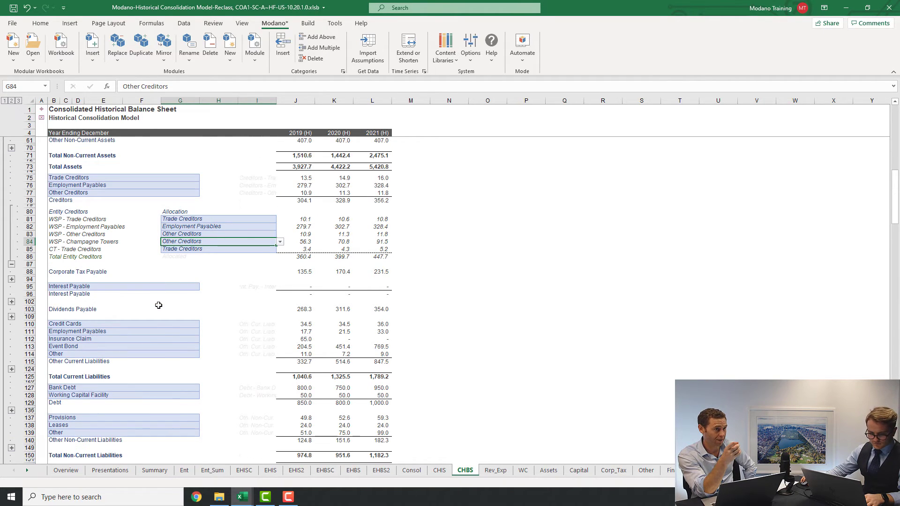
scroll(116, 299, down, 13)
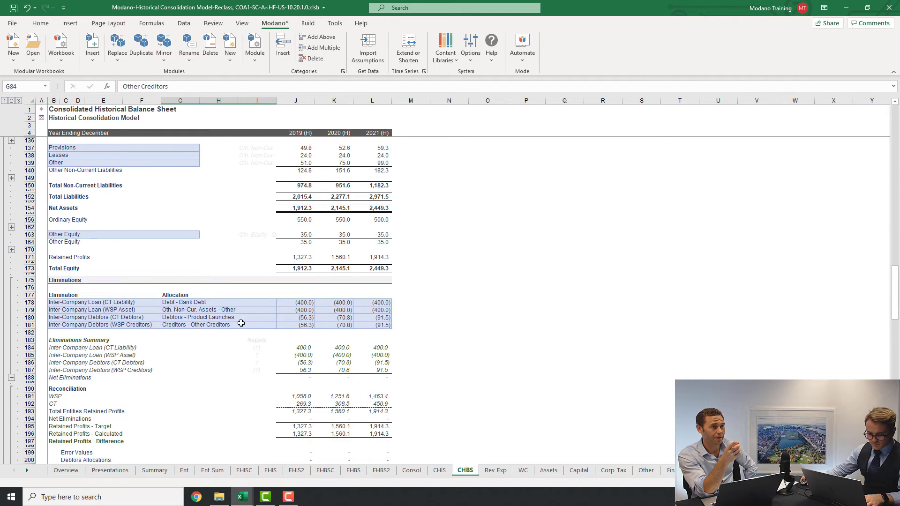
drag(136, 317, 138, 324)
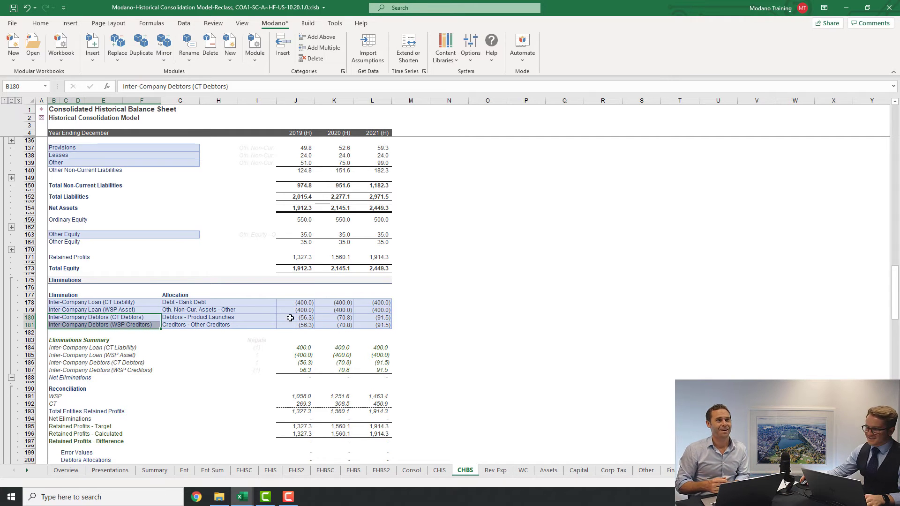
scroll(255, 297, up, 12)
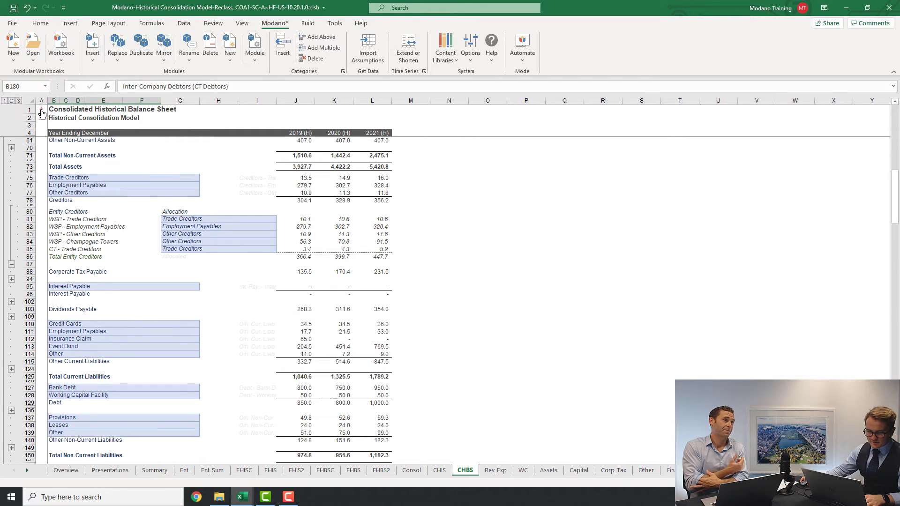
- Transfer the Fixed Assets capital expenditure allocations and depreciation terms from the assumptions workbook's Assets sheet into the Modano-Historical Consolidation Model workbook
click(547, 466)
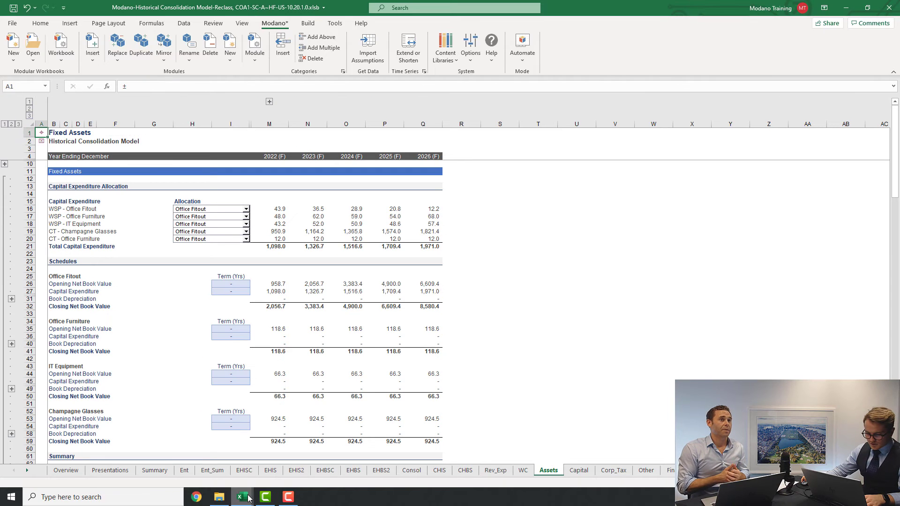
mouse_move(246, 498)
click(281, 467)
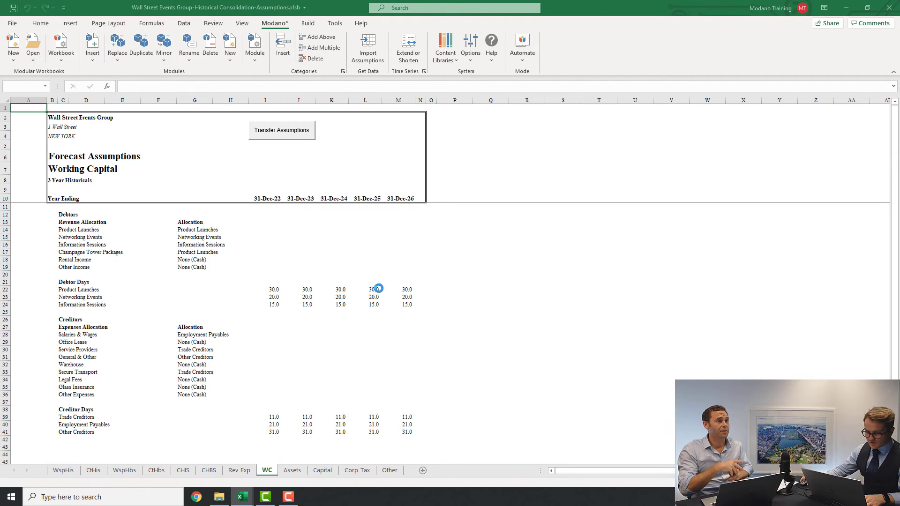
click(296, 470)
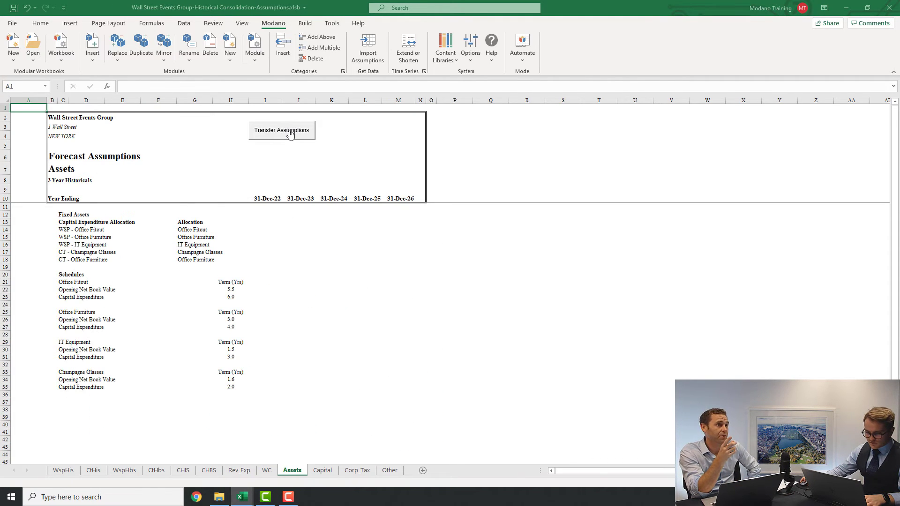
click(290, 134)
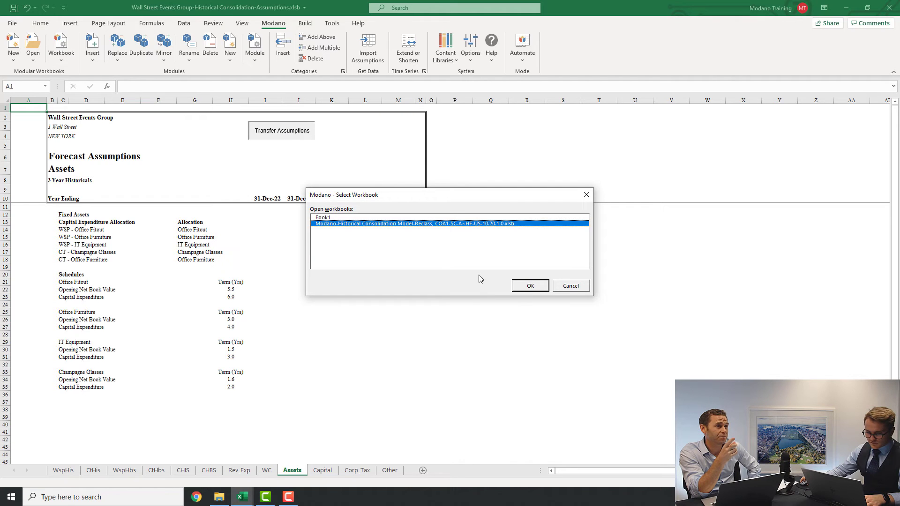
click(530, 286)
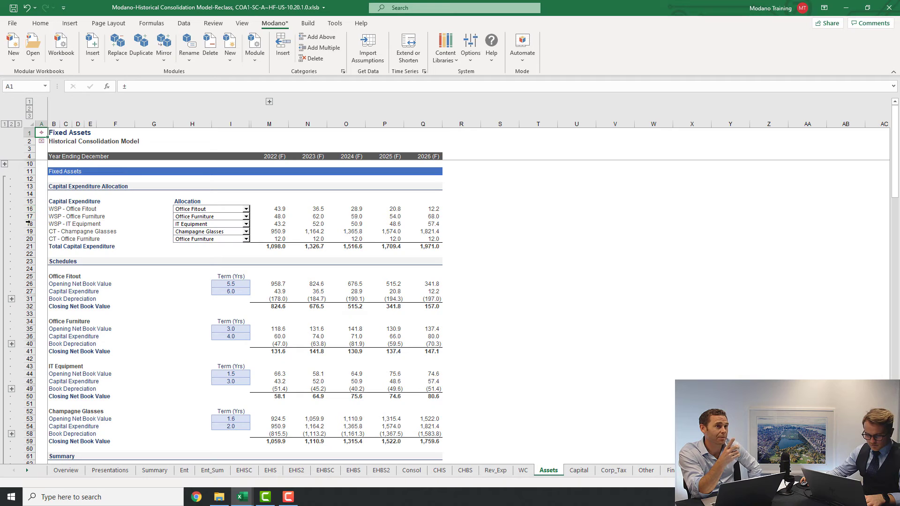
- Compare the WSP and CT Office Furniture rows in the Fixed Assets capital expenditure allocation
click(26, 239)
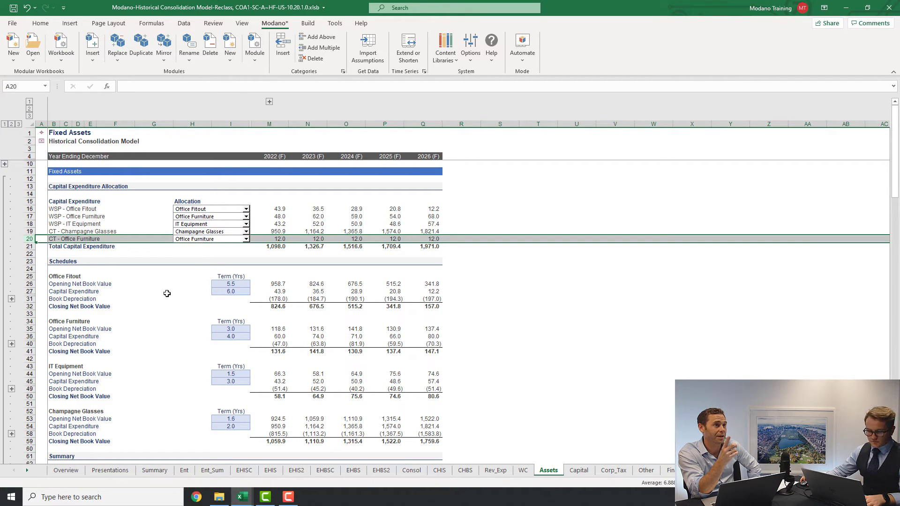
ctrl+click(29, 216)
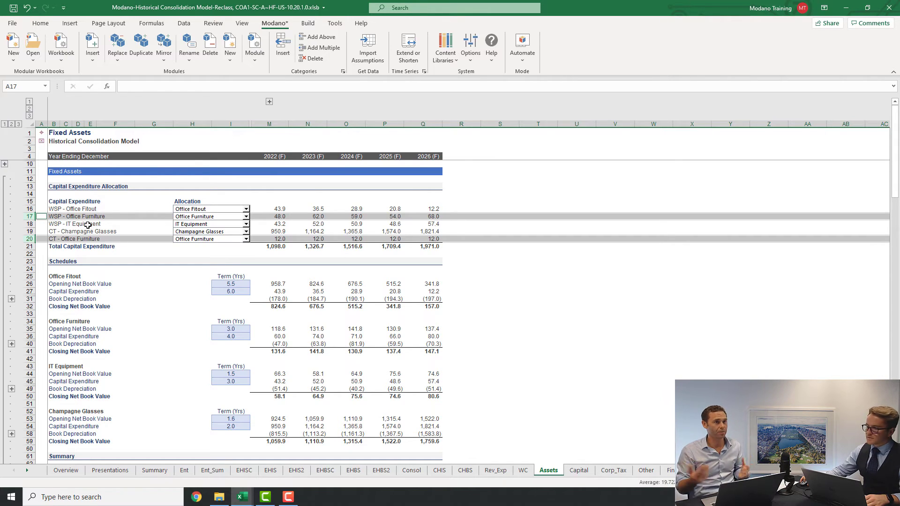
click(54, 187)
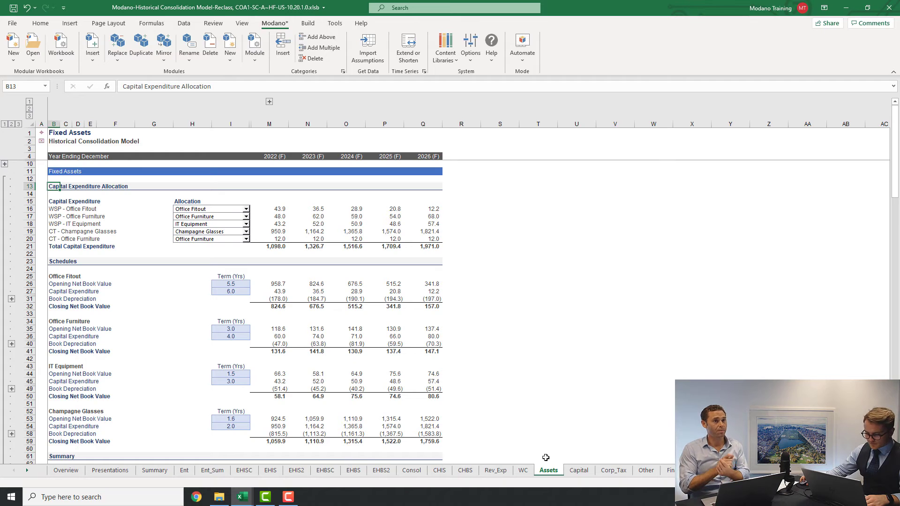
- Transfer the debt, ordinary equity and dividend assumptions from the assumptions workbook's Capital sheet into the Modano-Historical Consolidation Model workbook
click(579, 470)
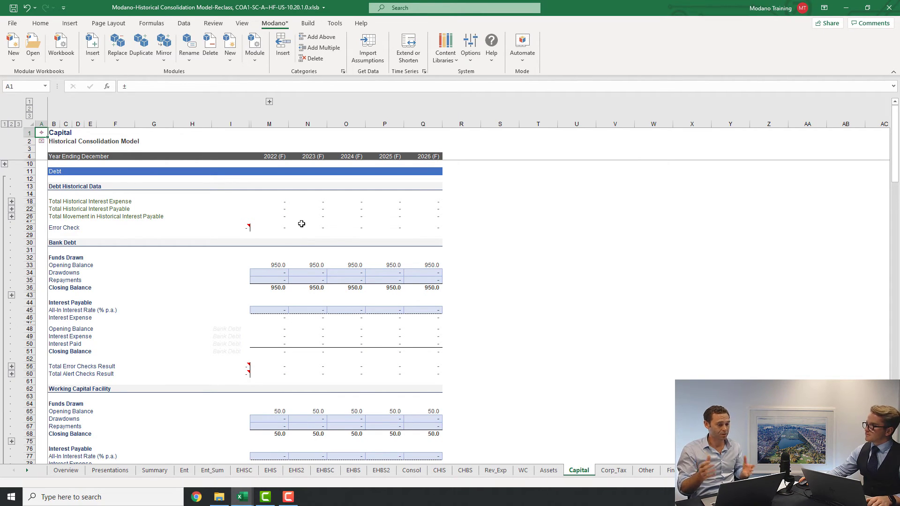
key(alt+Tab)
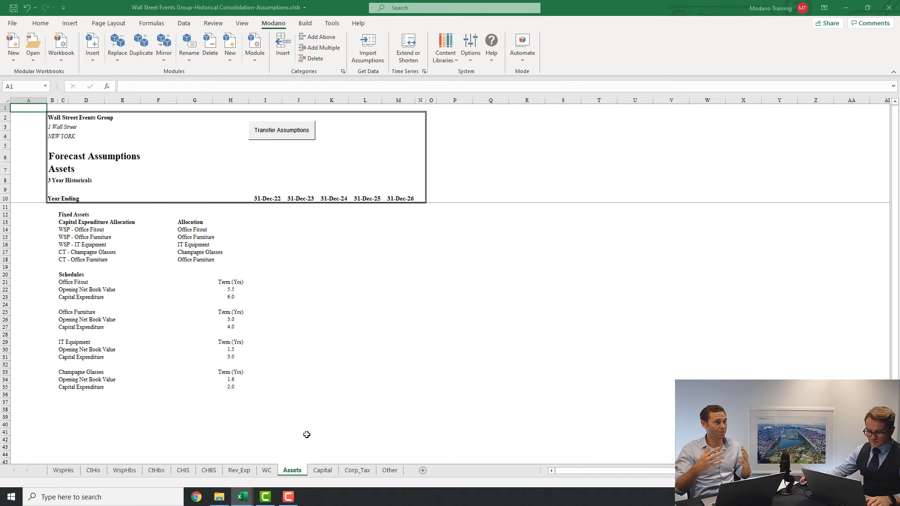
click(329, 473)
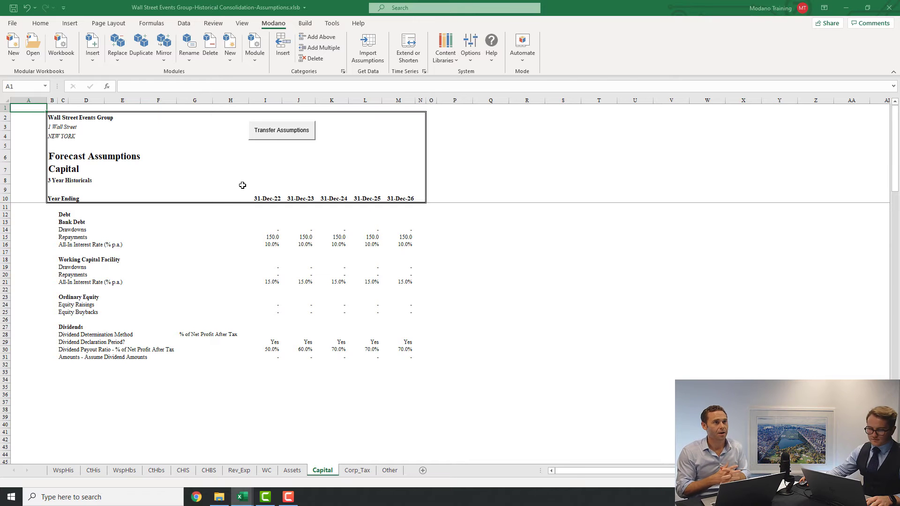
click(279, 136)
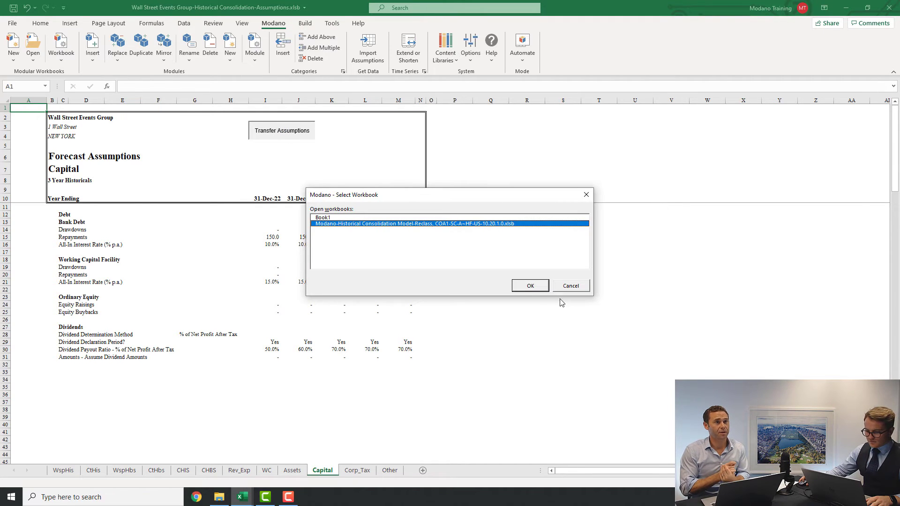
click(531, 288)
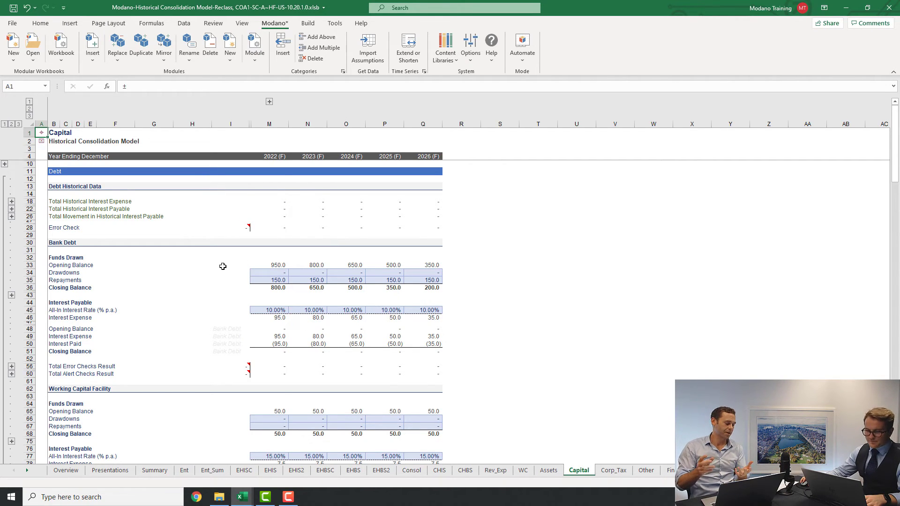
- Review the bank debt, working capital facility, ordinary equity and dividend forecasts on the Capital sheet, and return to the model's table of contents
scroll(235, 264, down, 1)
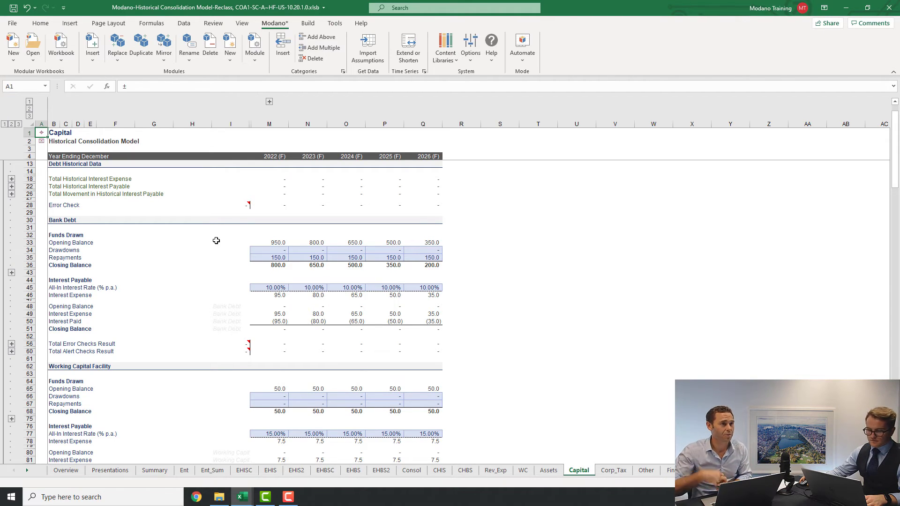
scroll(237, 241, down, 8)
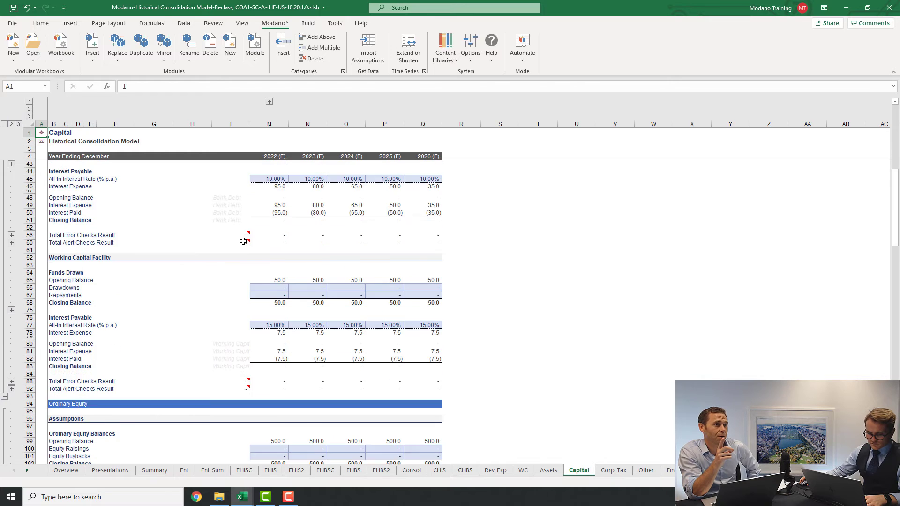
scroll(243, 243, down, 6)
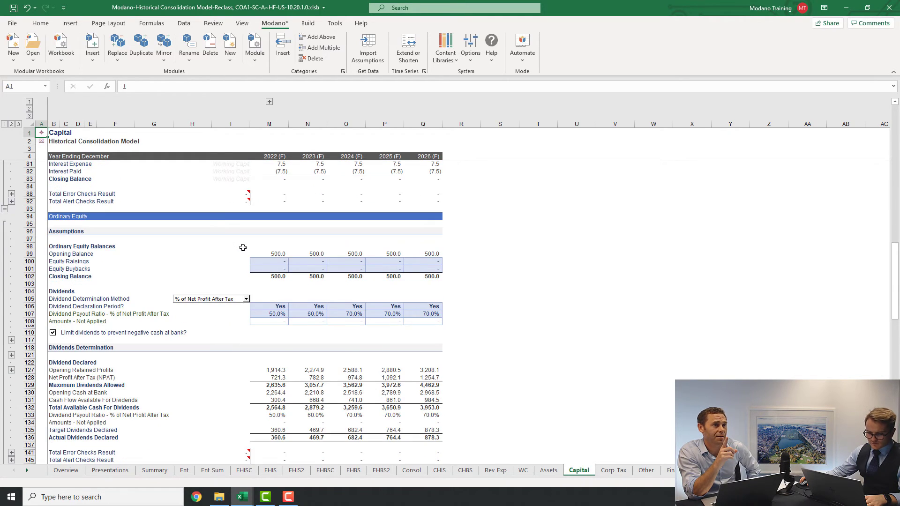
click(276, 254)
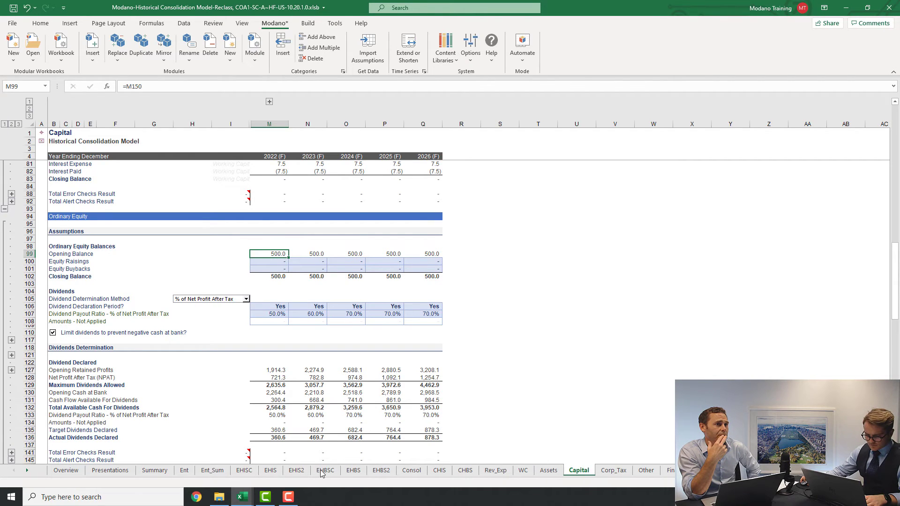
click(42, 136)
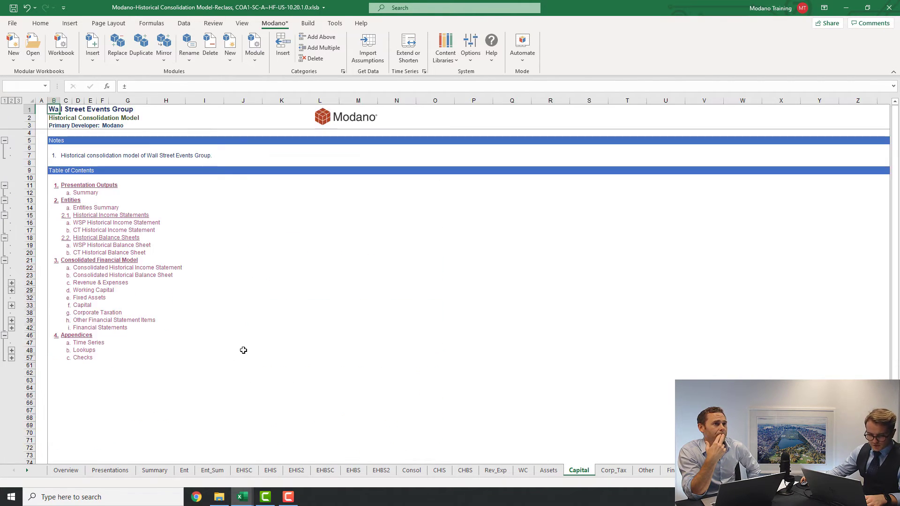
- Examine the ordinary equity balances on the WSP and CT Historical Balance Sheets, and return to the model's table of contents
click(128, 249)
scroll(306, 212, up, 1)
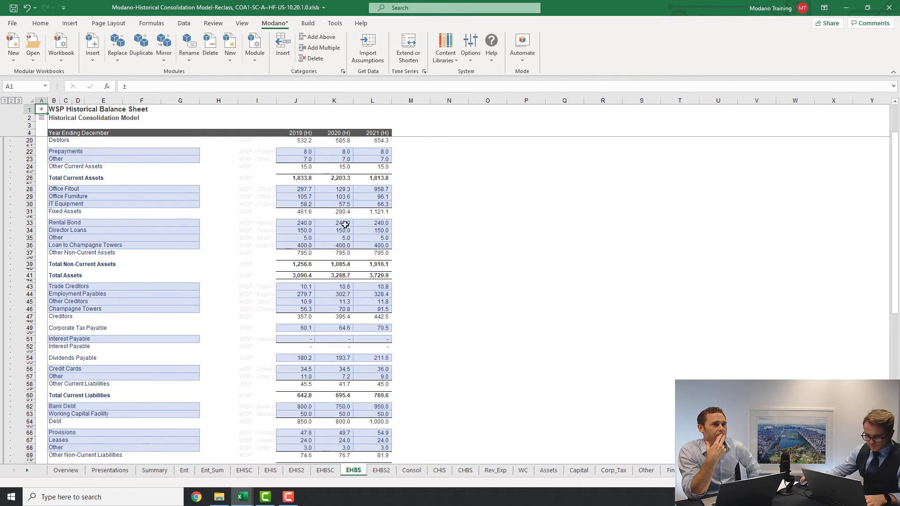
scroll(326, 281, down, 6)
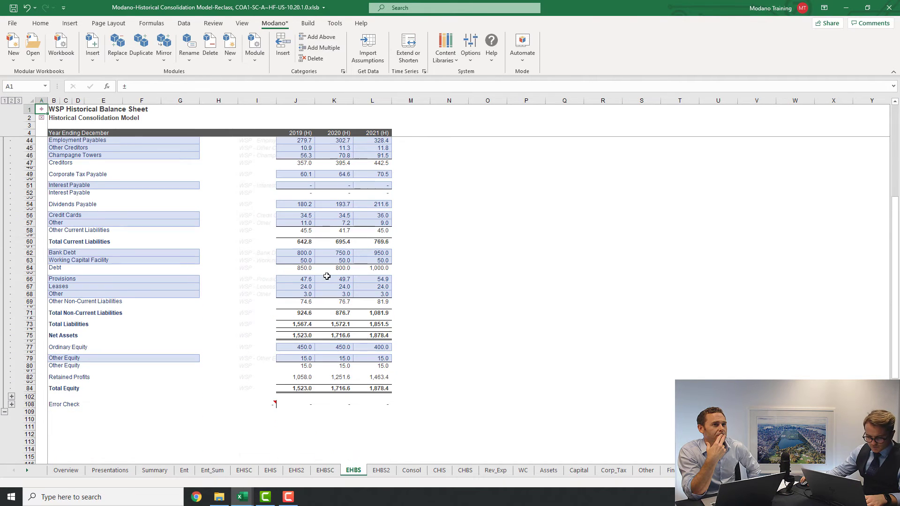
click(302, 389)
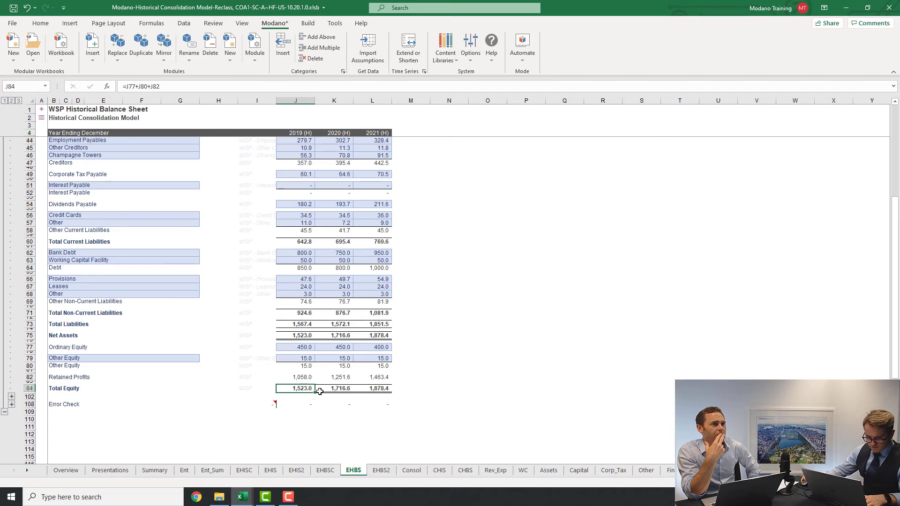
click(385, 347)
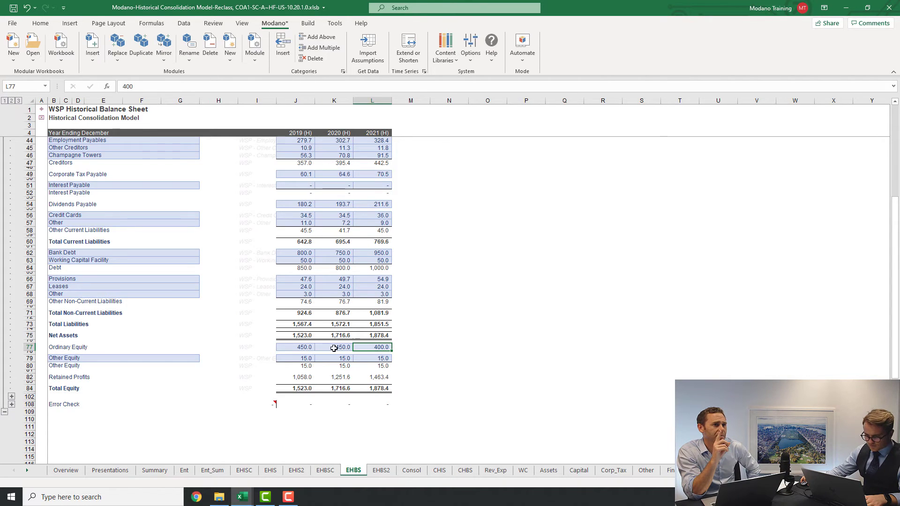
click(43, 108)
click(112, 253)
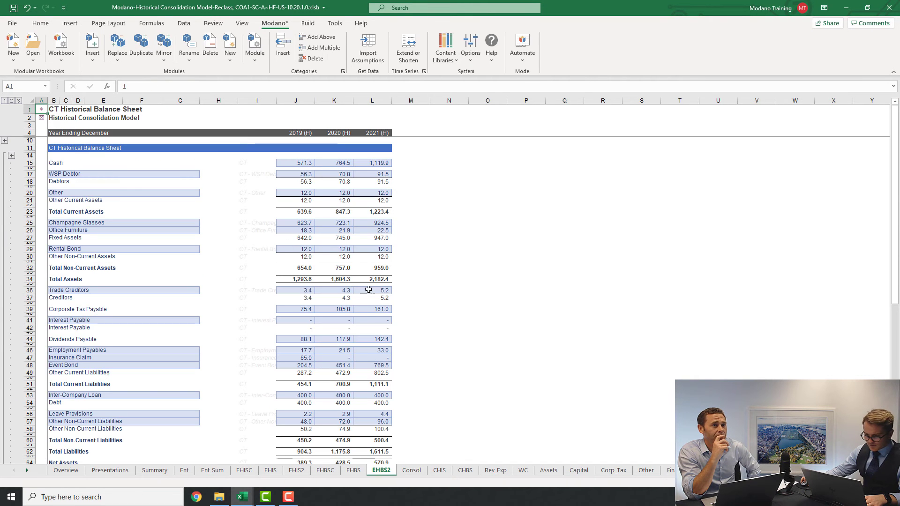
scroll(238, 312, down, 8)
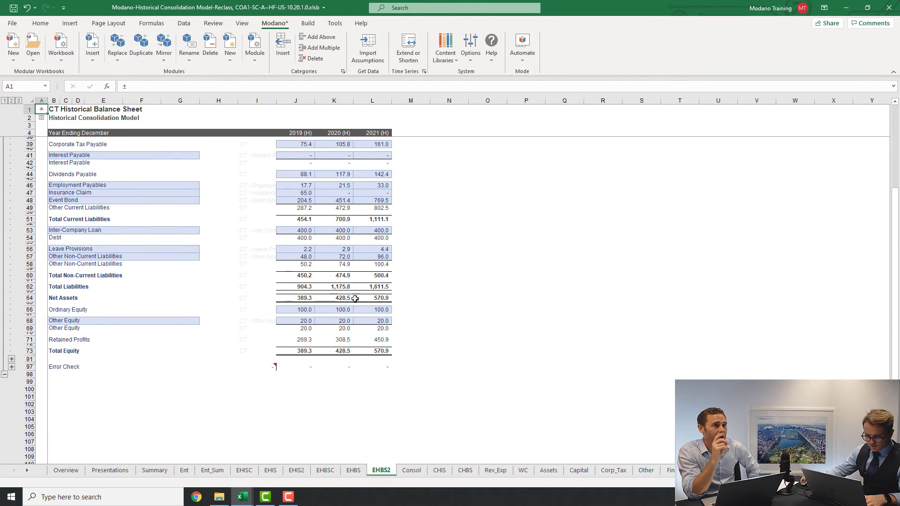
click(380, 308)
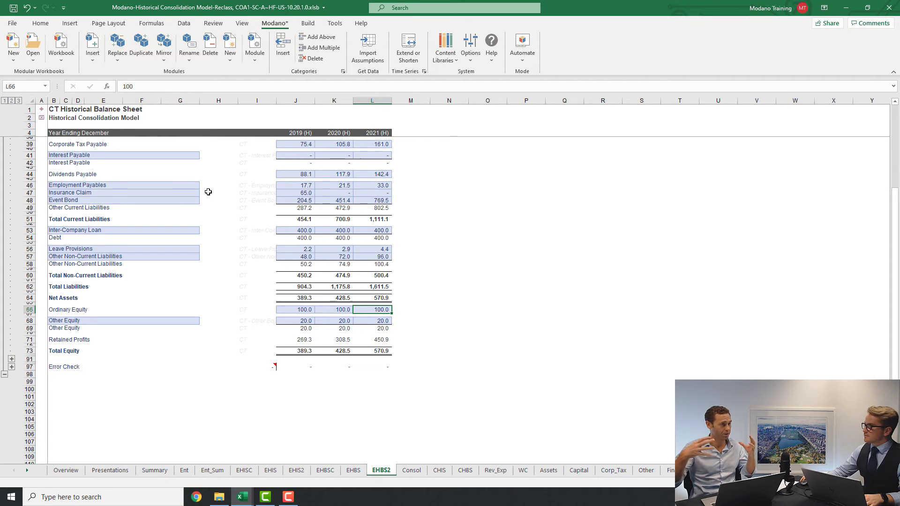
click(44, 111)
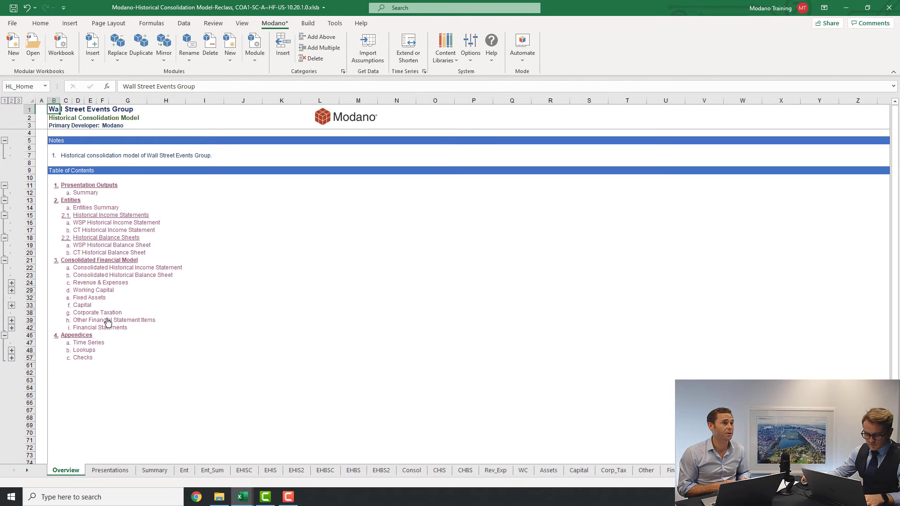
- Transfer the corporate taxation assumptions from the assumptions workbook's Corp_Tax sheet into the Modano-Historical Consolidation Model workbook, and check the forecast taxable profit
click(614, 470)
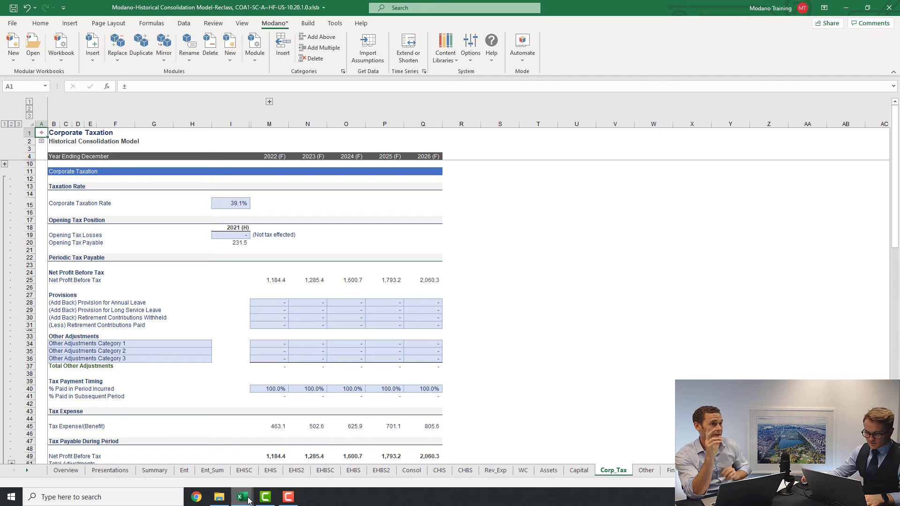
mouse_move(245, 497)
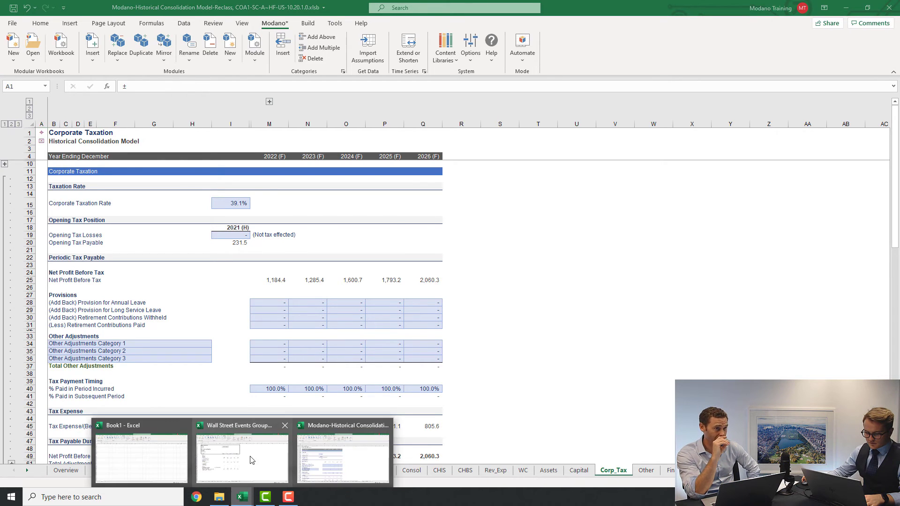
click(248, 457)
click(357, 471)
click(282, 133)
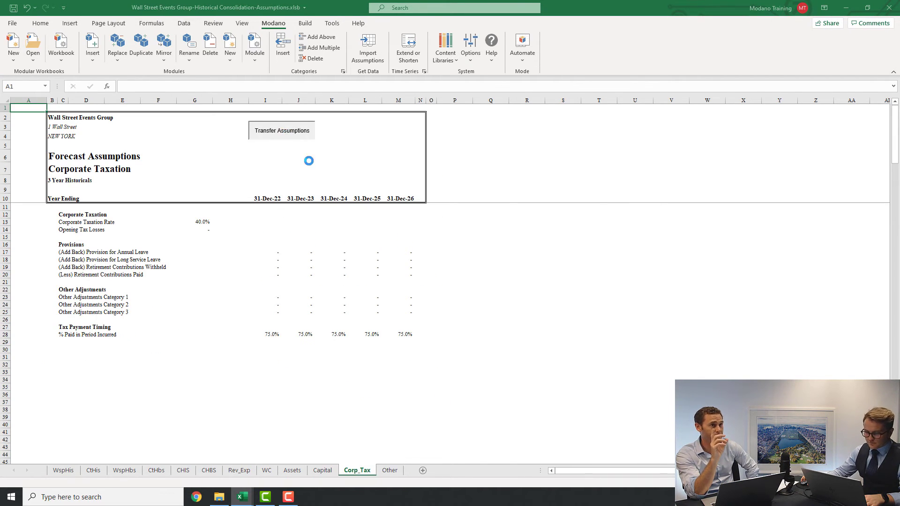
click(529, 286)
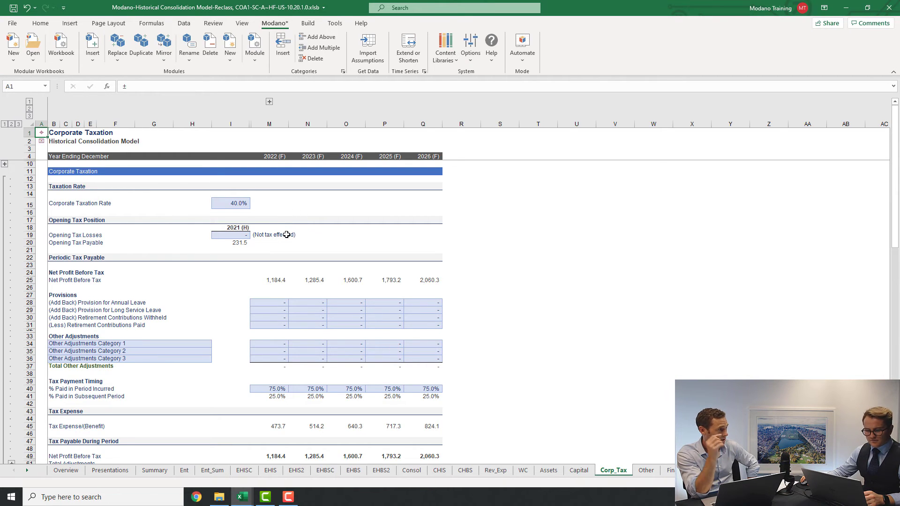
scroll(286, 234, down, 4)
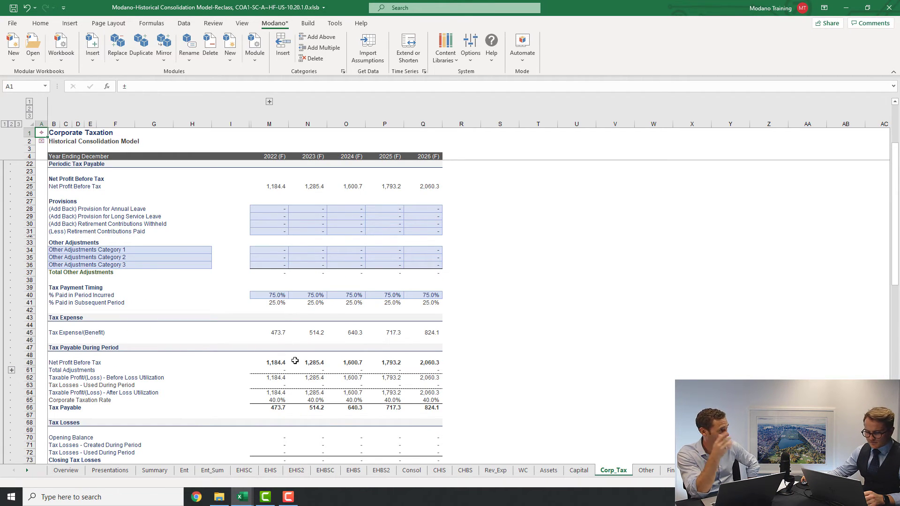
drag(295, 363, 428, 361)
click(422, 363)
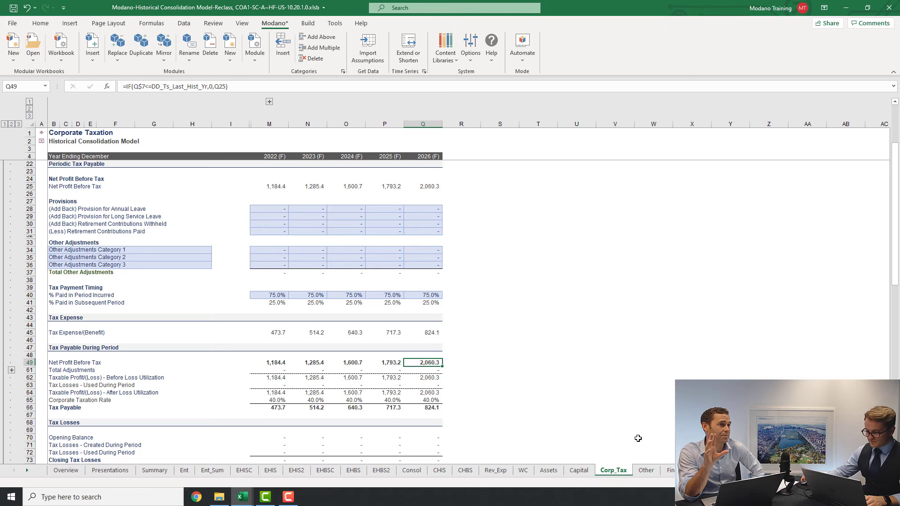
- Transfer the interest on cash and other balance sheet item assumptions from the assumptions workbook's Other sheet into the consolidation model, and review them there
click(649, 470)
mouse_move(242, 497)
click(272, 436)
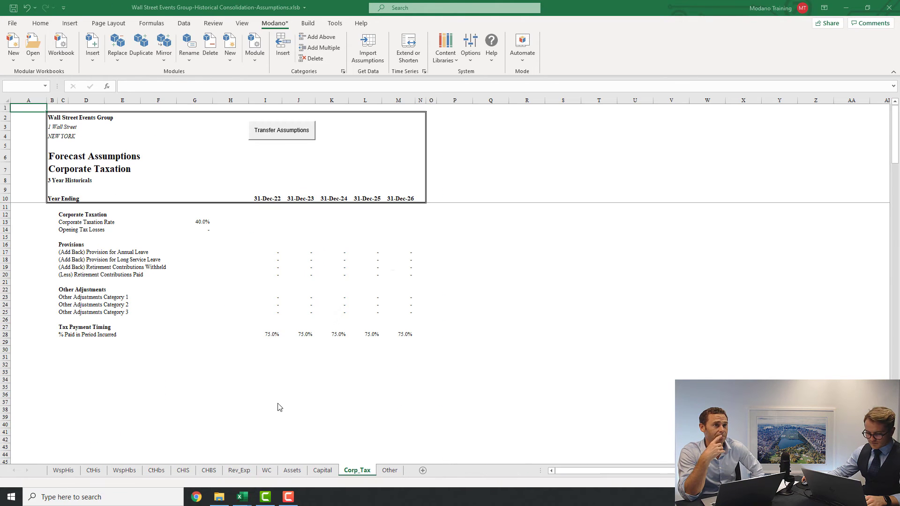
click(389, 471)
click(282, 133)
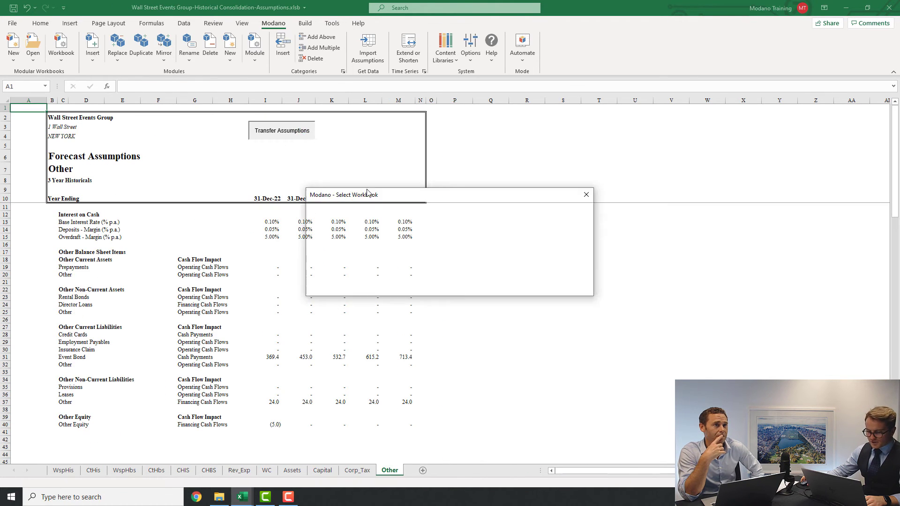
click(534, 284)
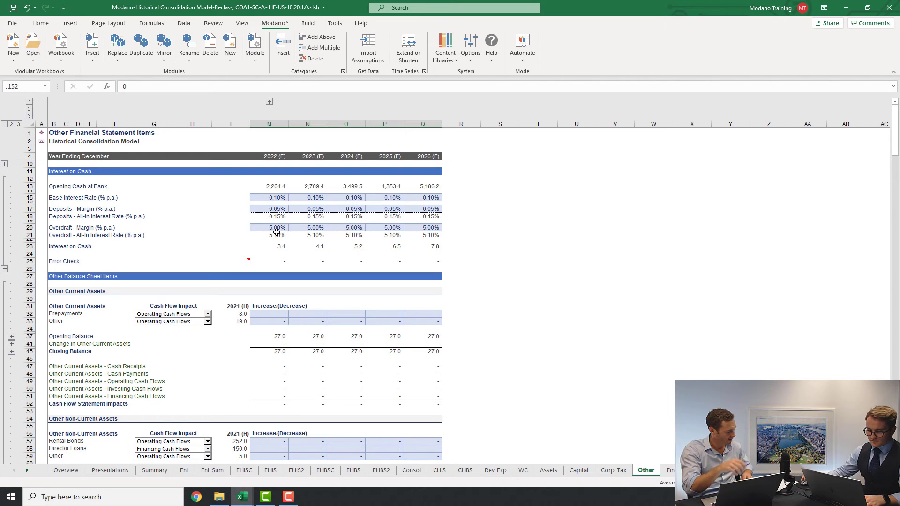
scroll(306, 224, down, 6)
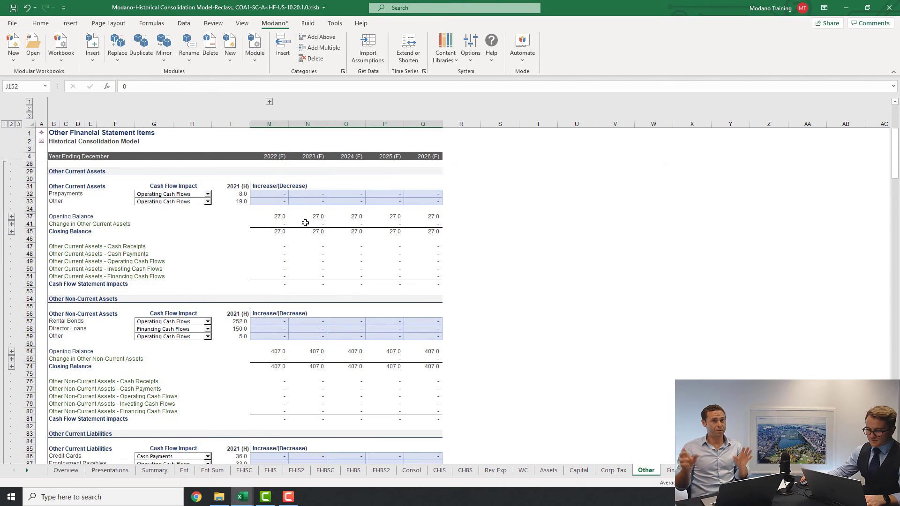
scroll(305, 223, up, 6)
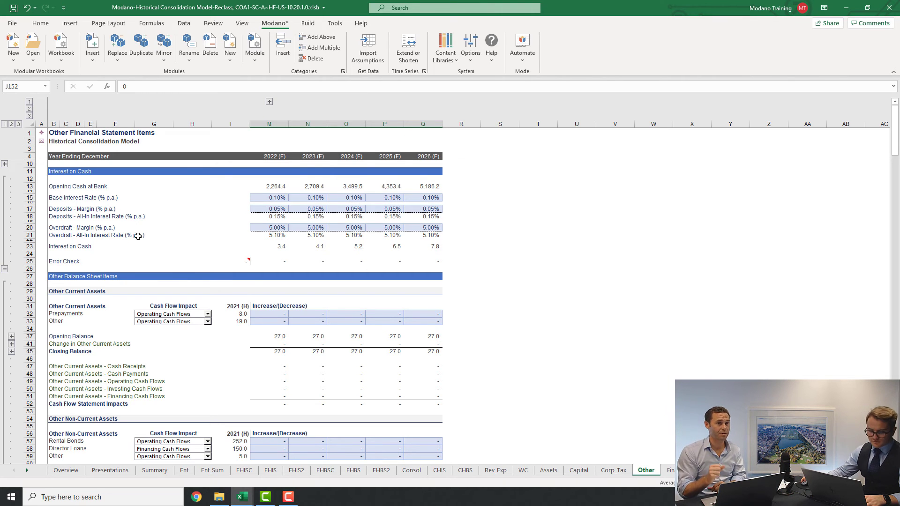
- Review the Financial Statements income statement in summary form, and expand its hidden detail rows from revenue to net profit after tax
click(41, 133)
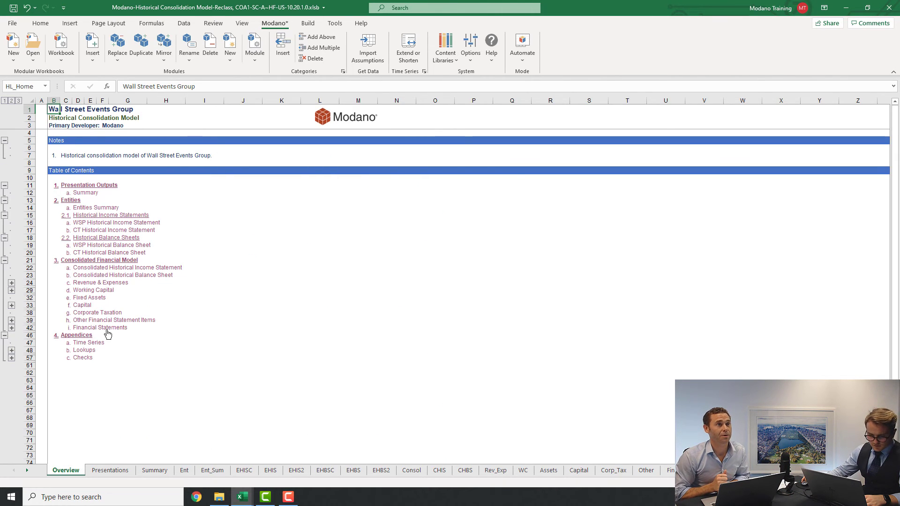
click(105, 328)
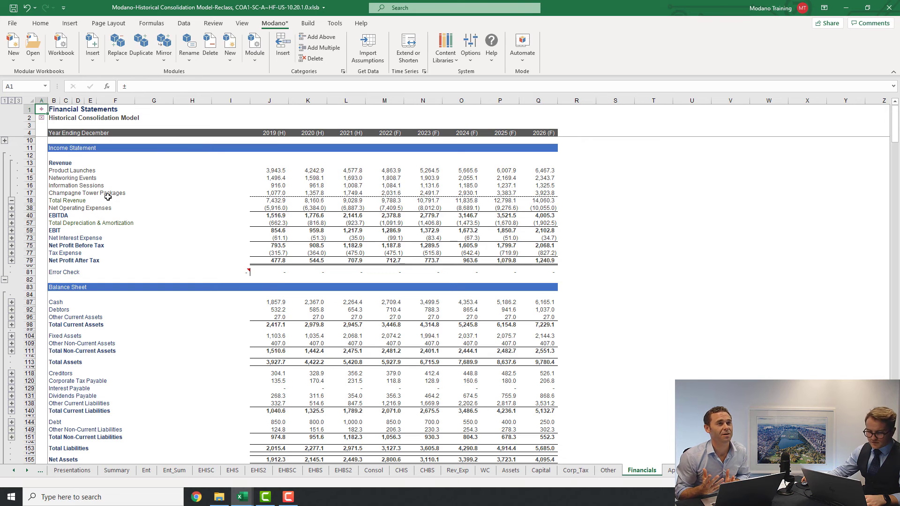
click(12, 202)
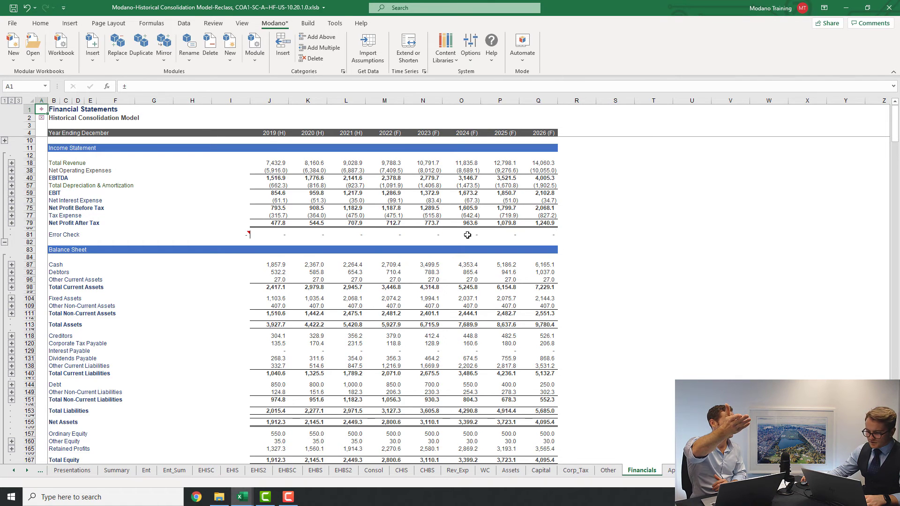
click(392, 225)
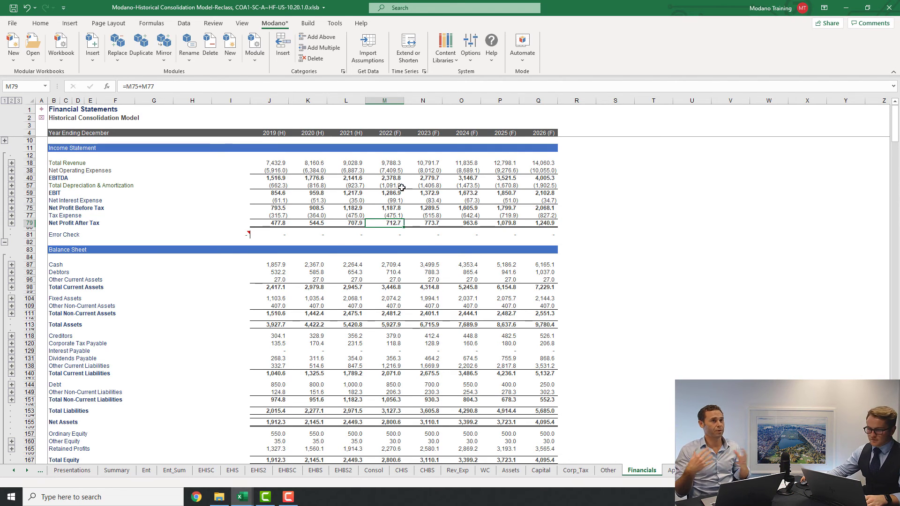
drag(388, 156, 392, 225)
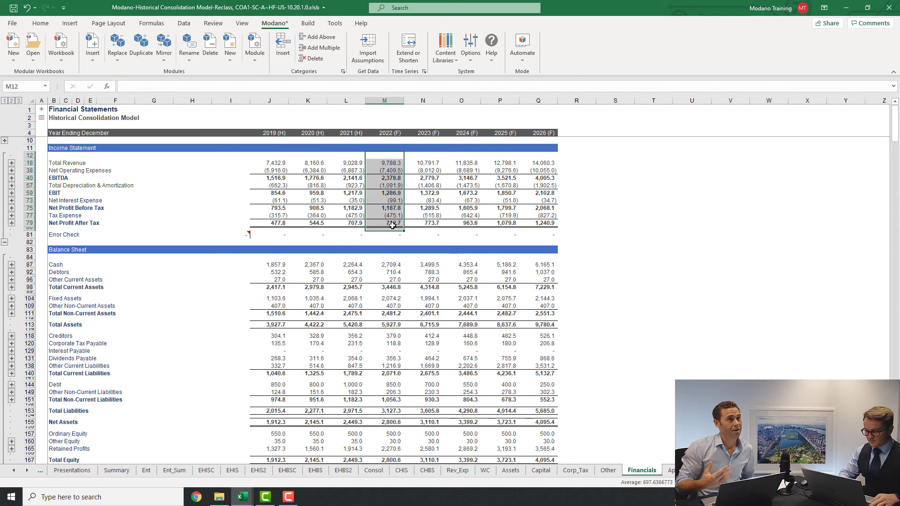
key(ctrl+shift+9)
click(396, 184)
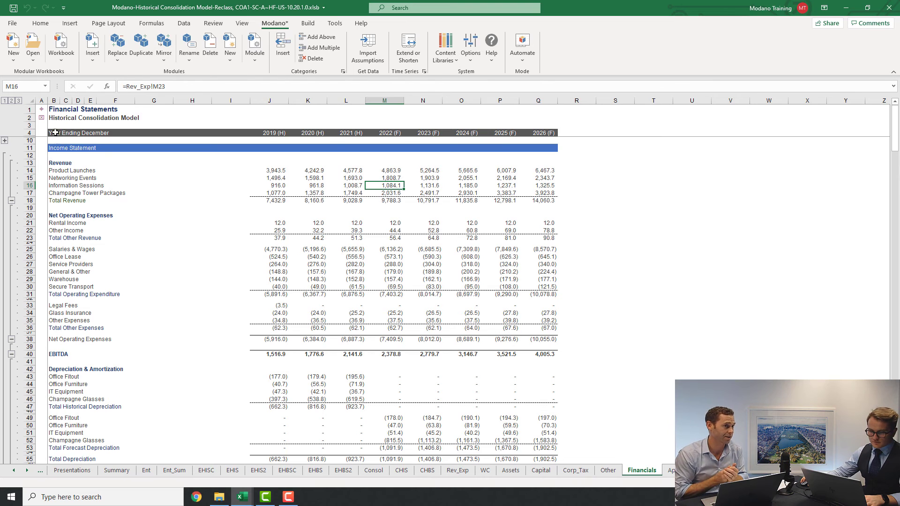
- Trace the WSP Historical Income Statement's entity name to its source on the Entities Summary sheet, and check the CT income statement name
click(41, 110)
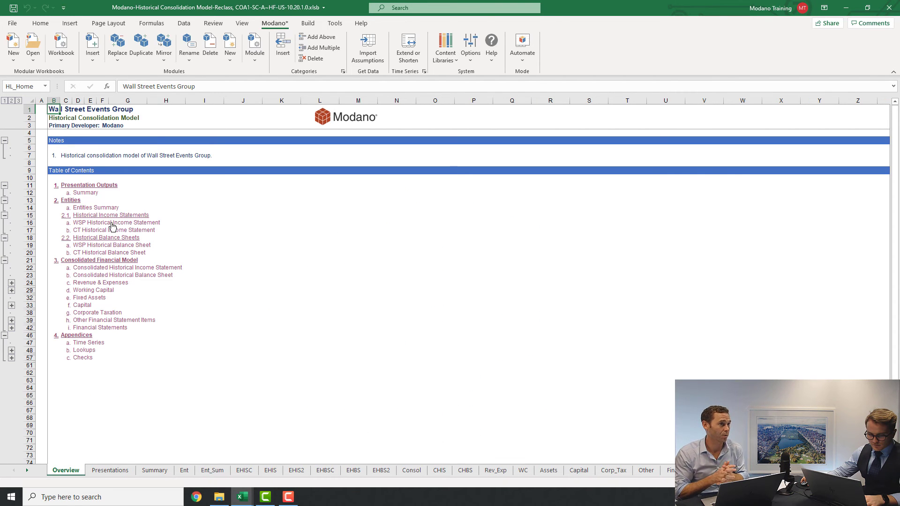
click(112, 223)
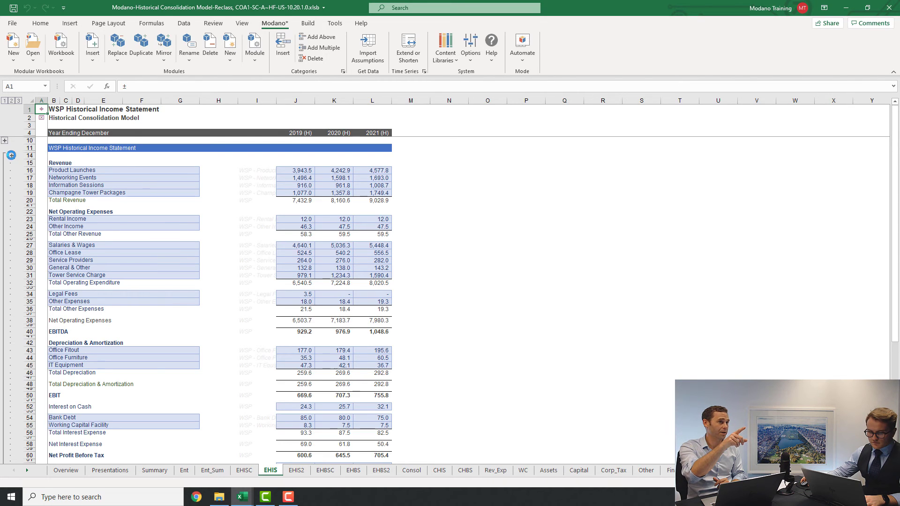
click(86, 164)
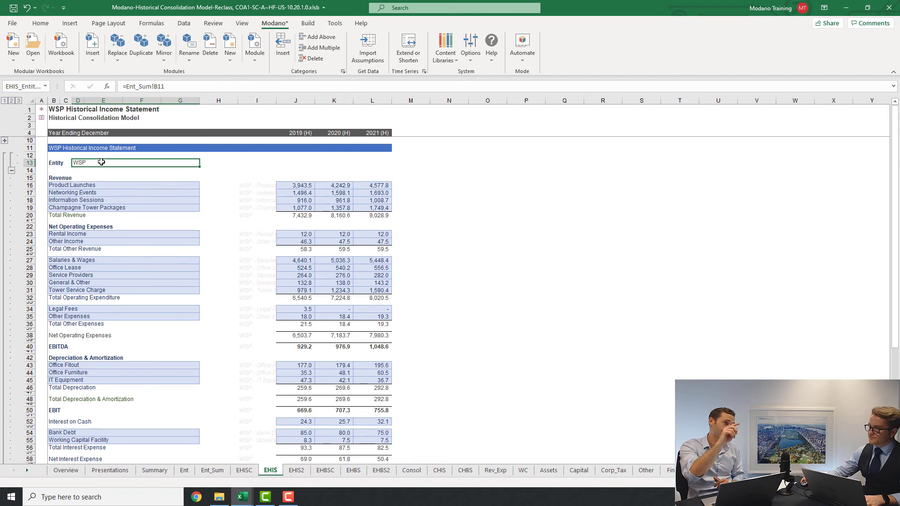
key(ctrl+[)
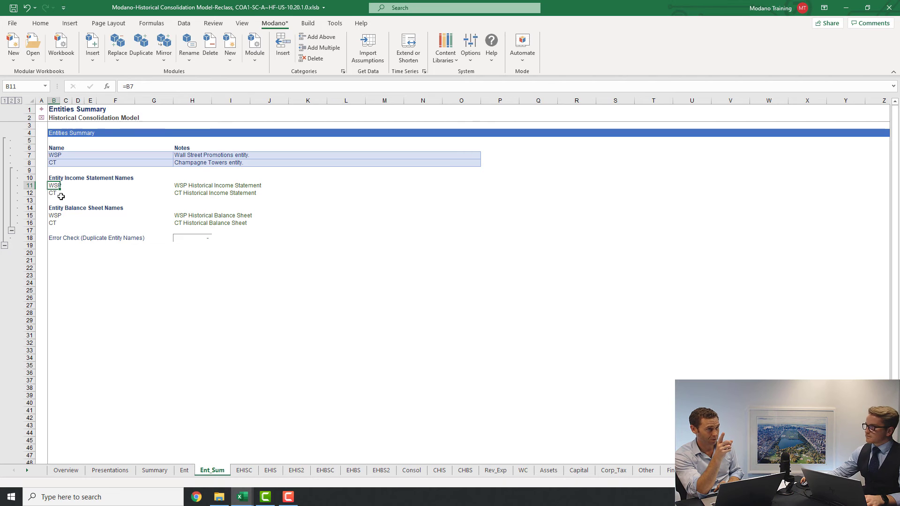
click(54, 192)
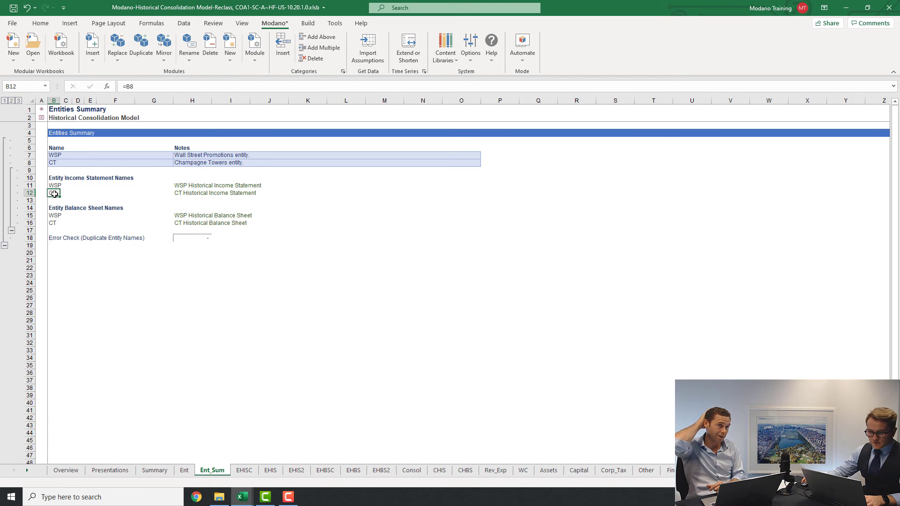
- Inspect the WSP Historical Income Statement module's properties in the Project Manager, checking its module-as-category setting and keeping it on Duplicate
click(308, 23)
click(16, 47)
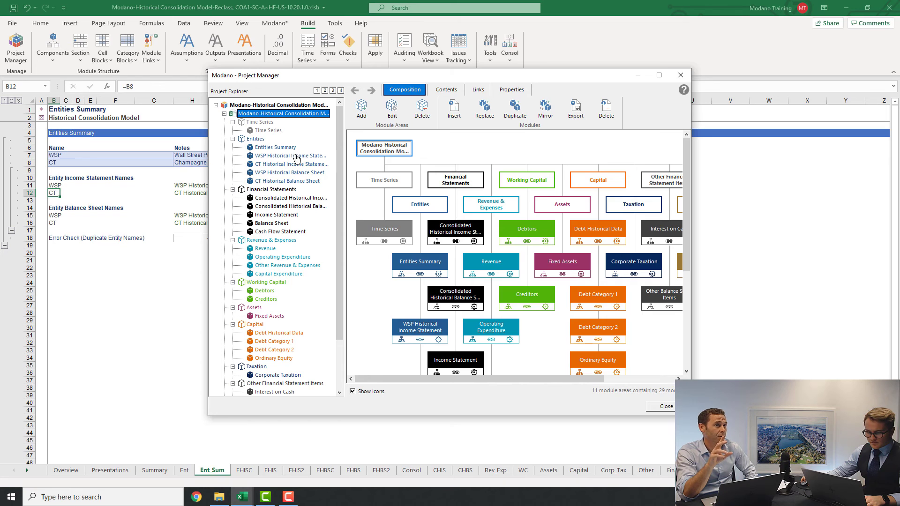
click(295, 156)
click(475, 89)
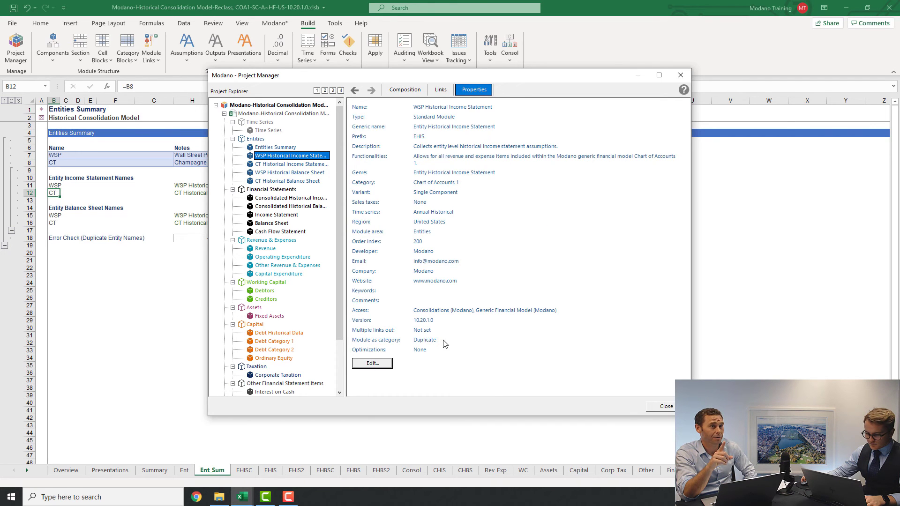
click(373, 363)
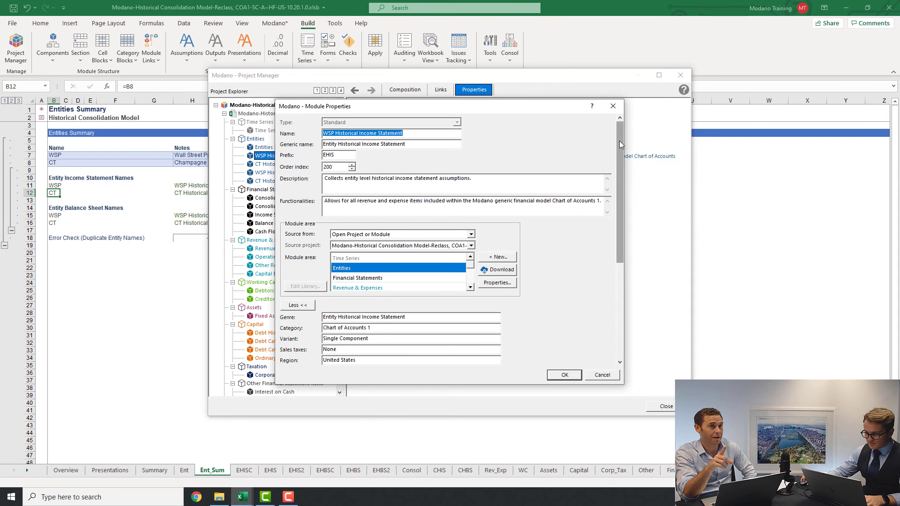
drag(620, 141, 620, 230)
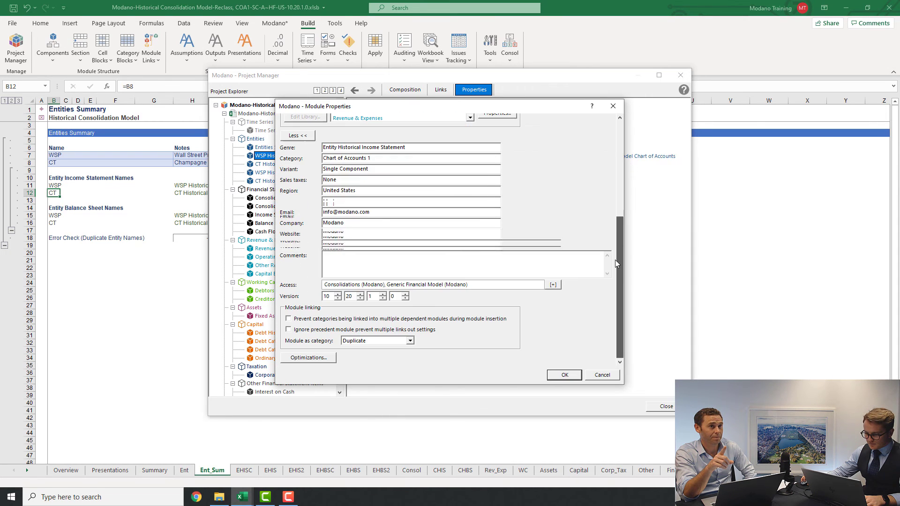
click(379, 341)
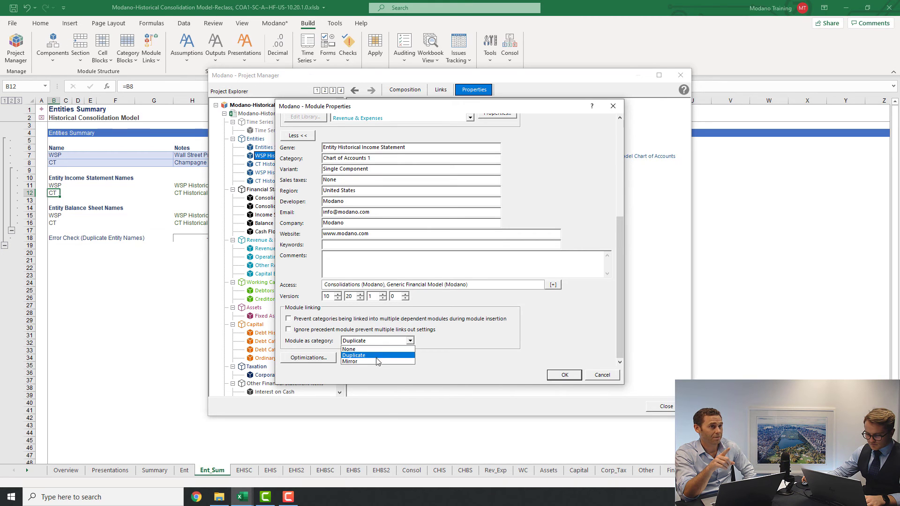
click(378, 355)
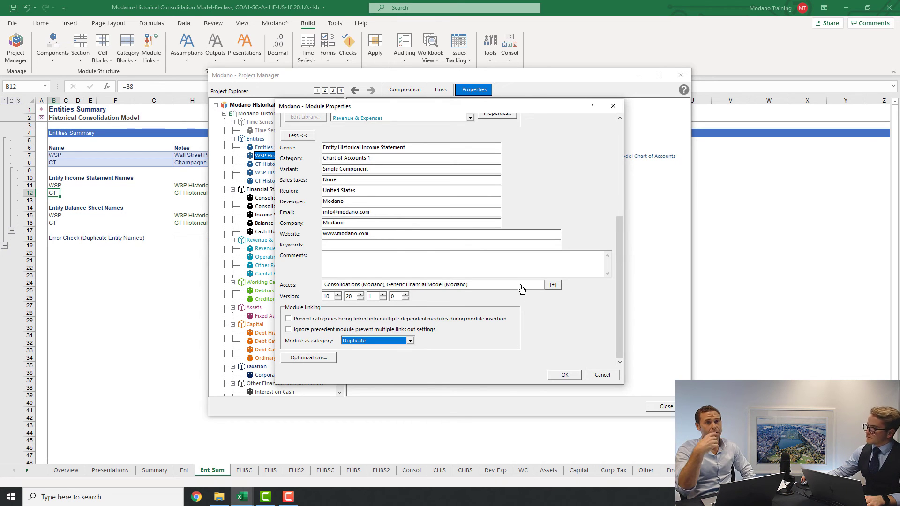
click(564, 375)
click(668, 406)
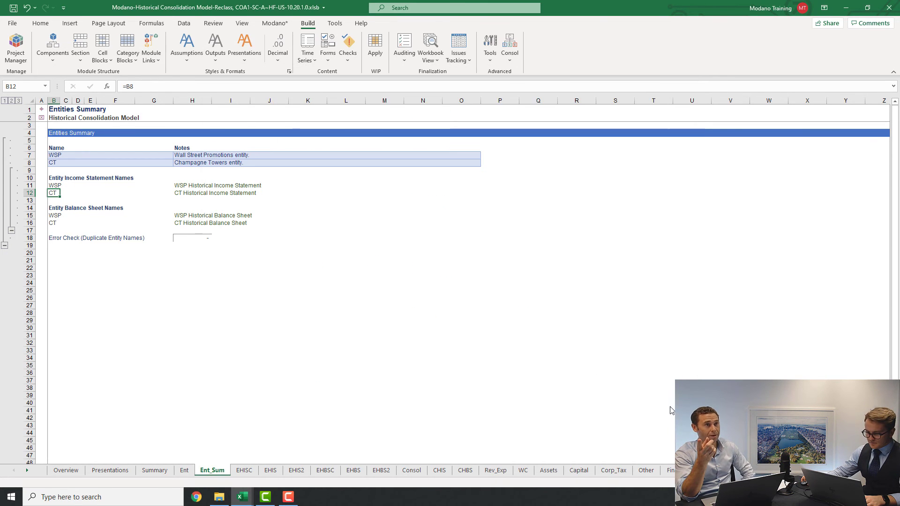
- Insert one category below the CT entity on the Entities Summary sheet and name the new entity SPAC
click(130, 163)
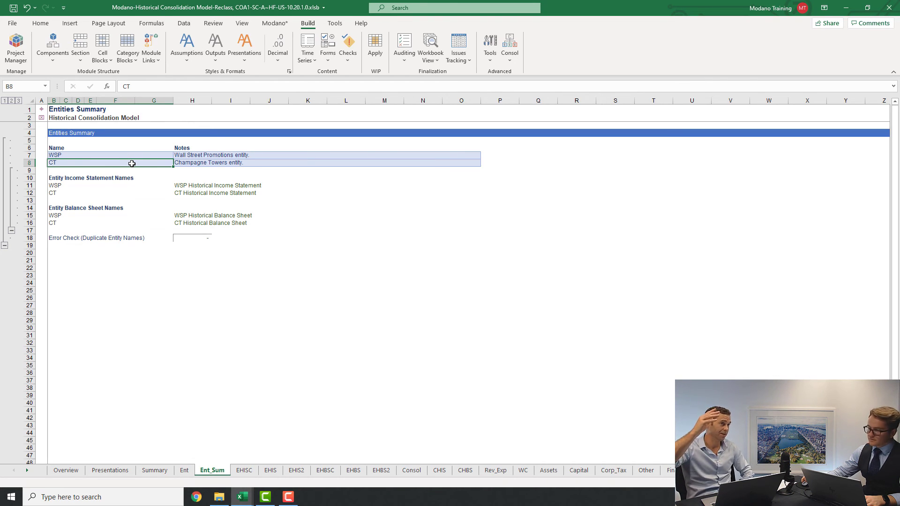
right_click(131, 163)
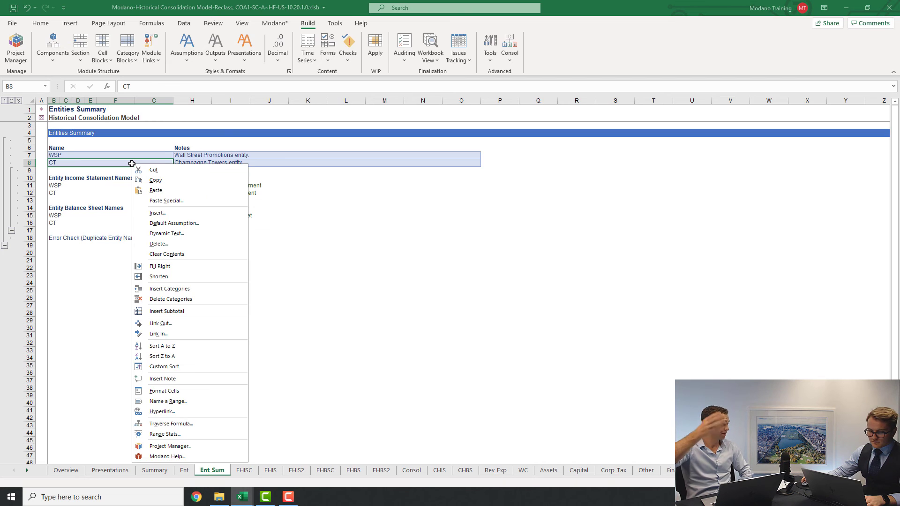
click(210, 289)
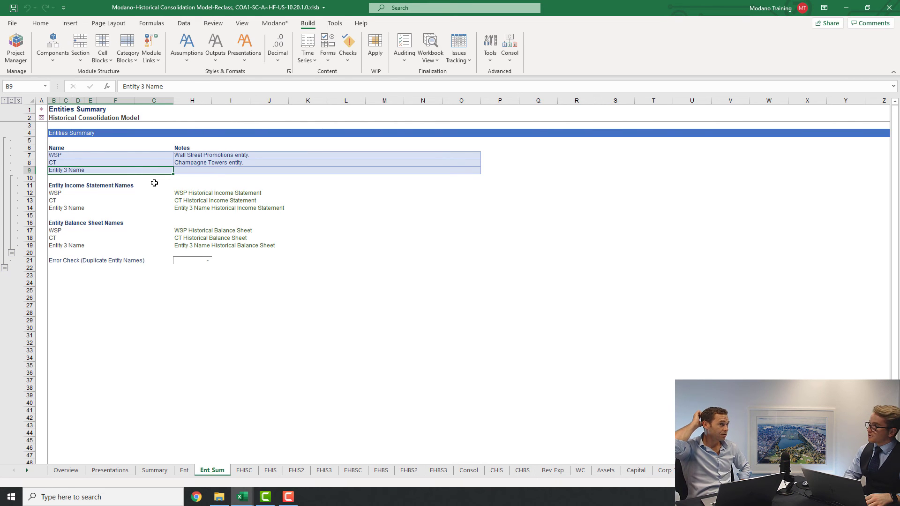
text(SPAC)
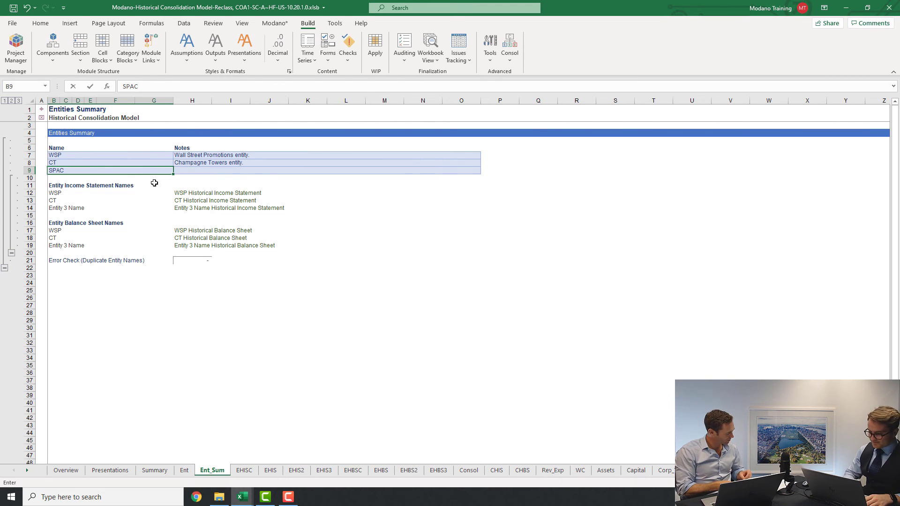
key(Tab)
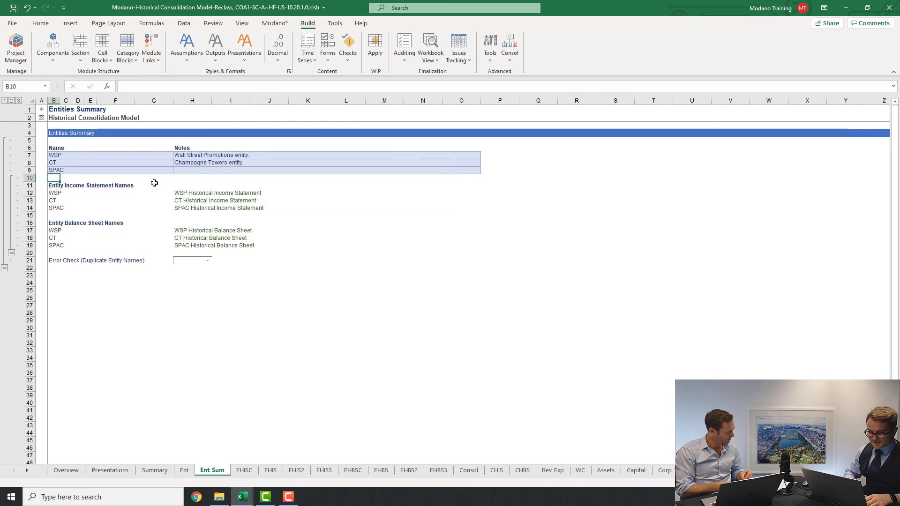
- Enter "Special Ponzi Acquisition Company entity." as the note for the SPAC entity
text(Special )
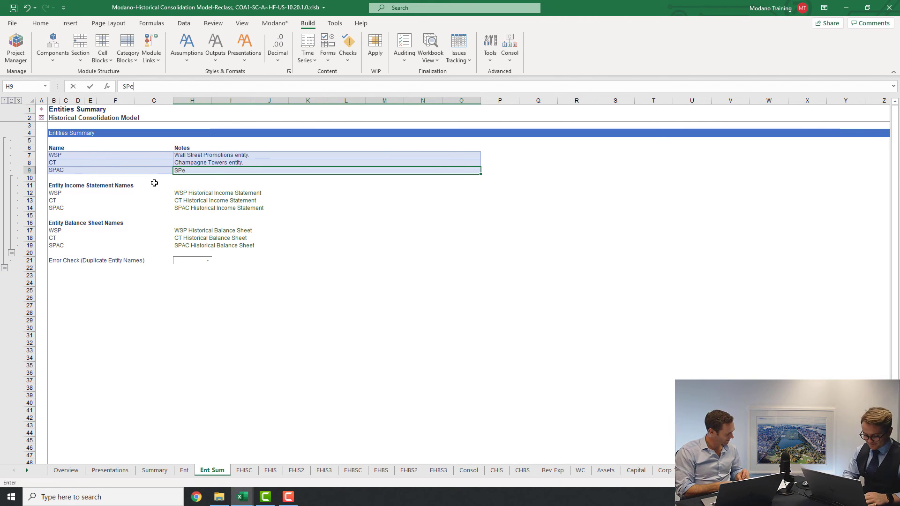
text(Ponzi A)
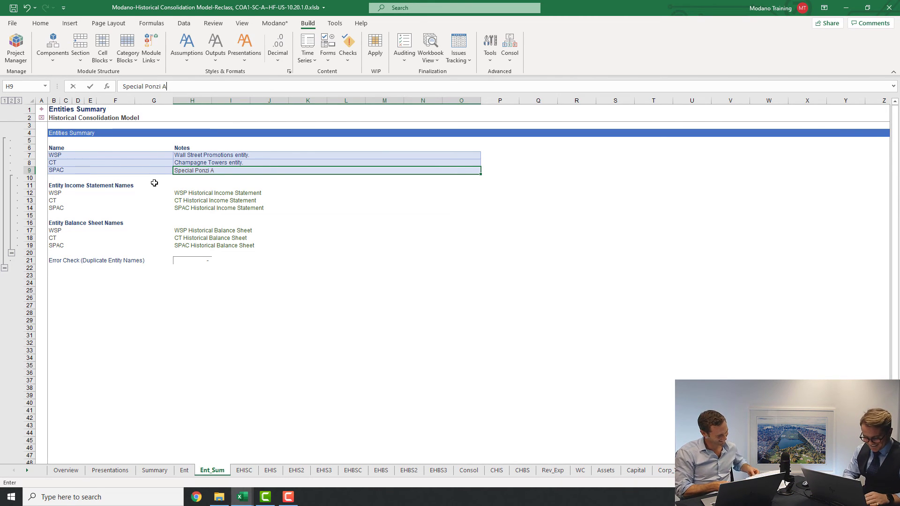
text(cquisition)
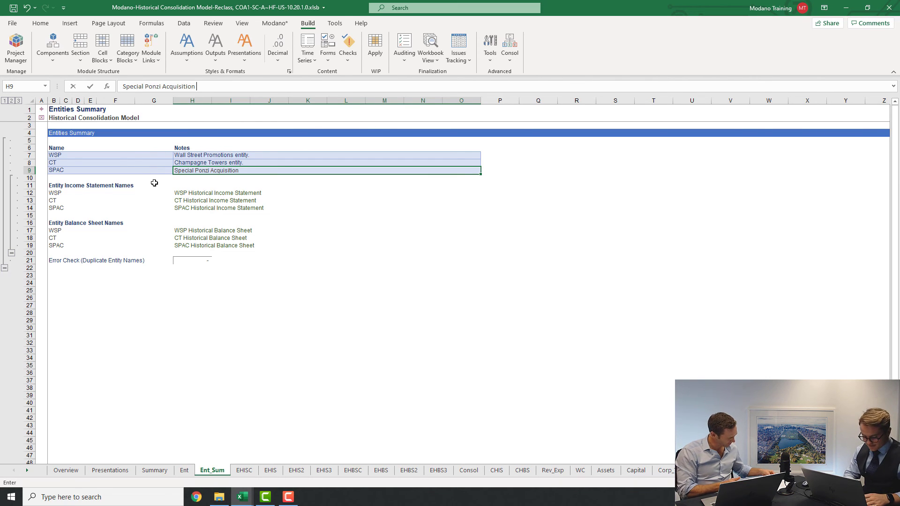
text( Com)
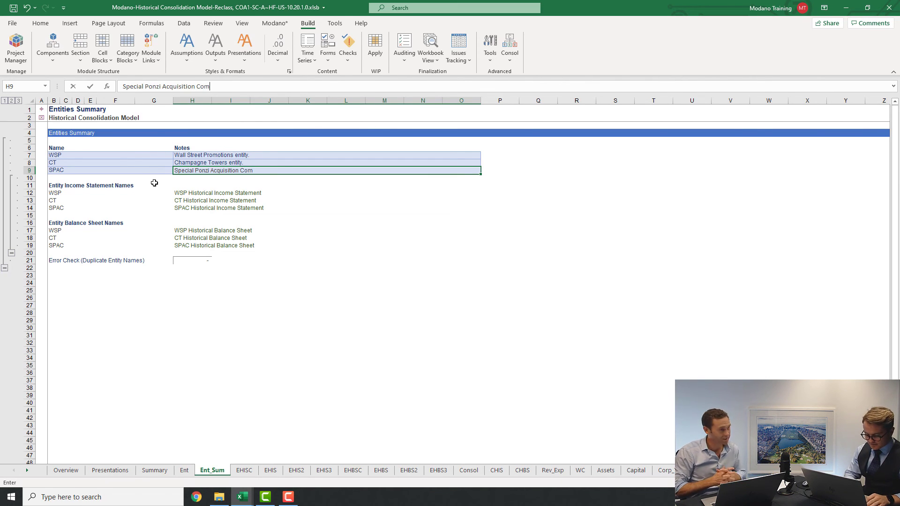
text(pany e)
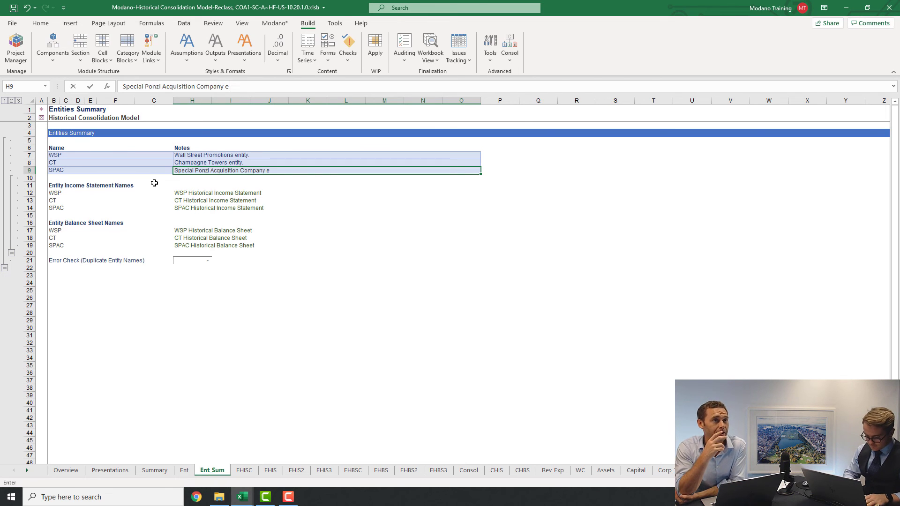
text(ntit)
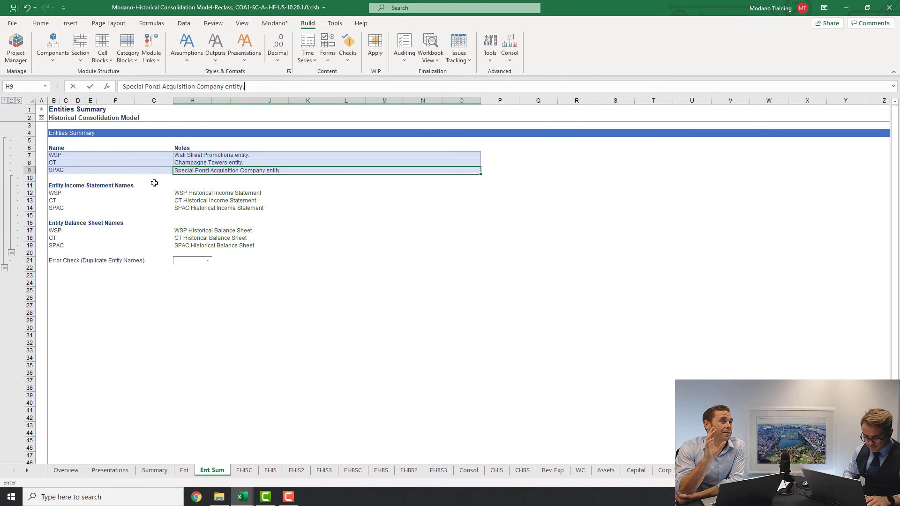
text(y.)
key(ctrl+Return)
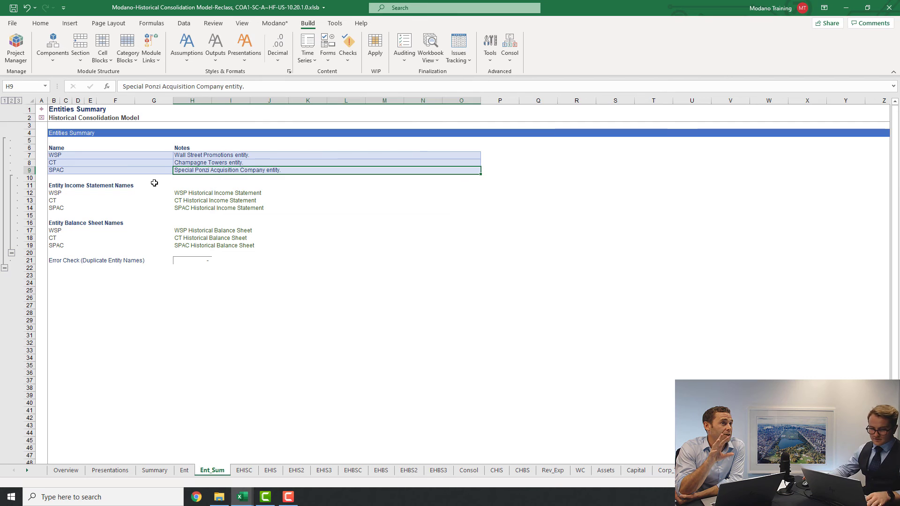
- Review the SPAC modules in the table of contents and the SPAC revenue rows in the Consolidated Historical Income Statement
click(41, 109)
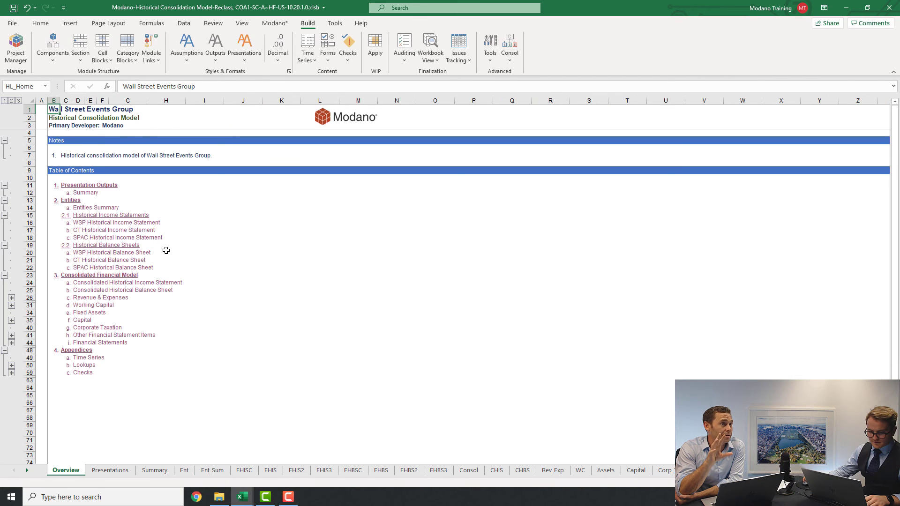
click(29, 238)
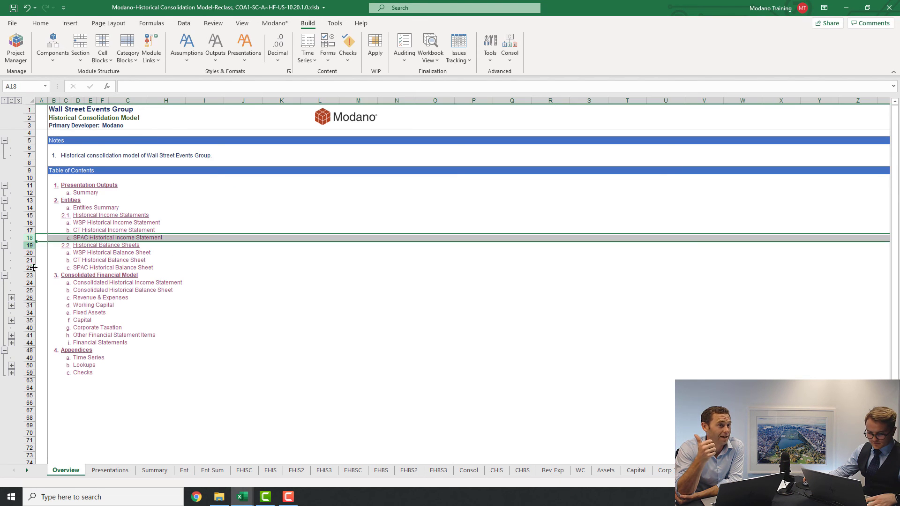
ctrl+click(29, 268)
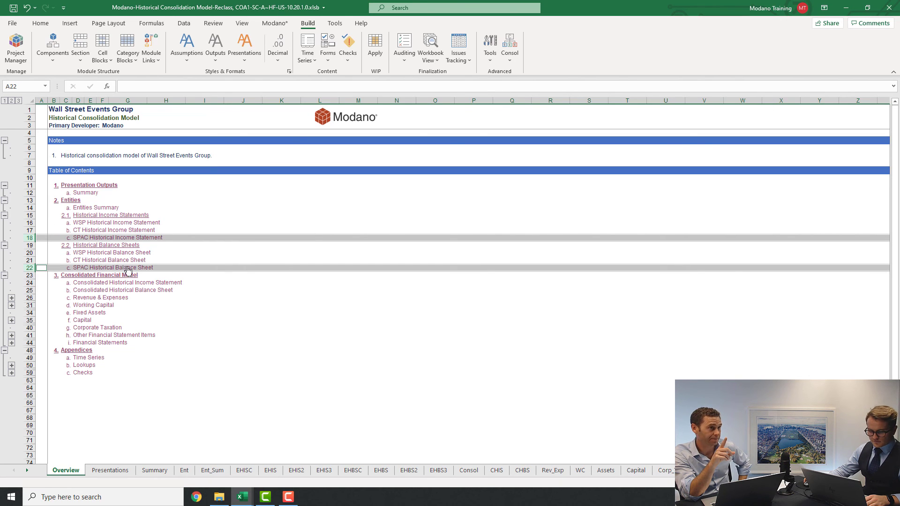
click(46, 238)
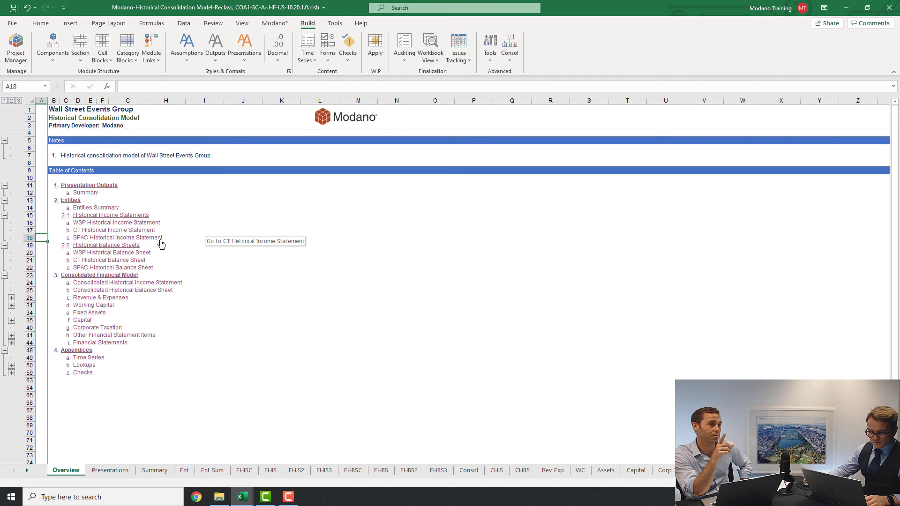
click(124, 282)
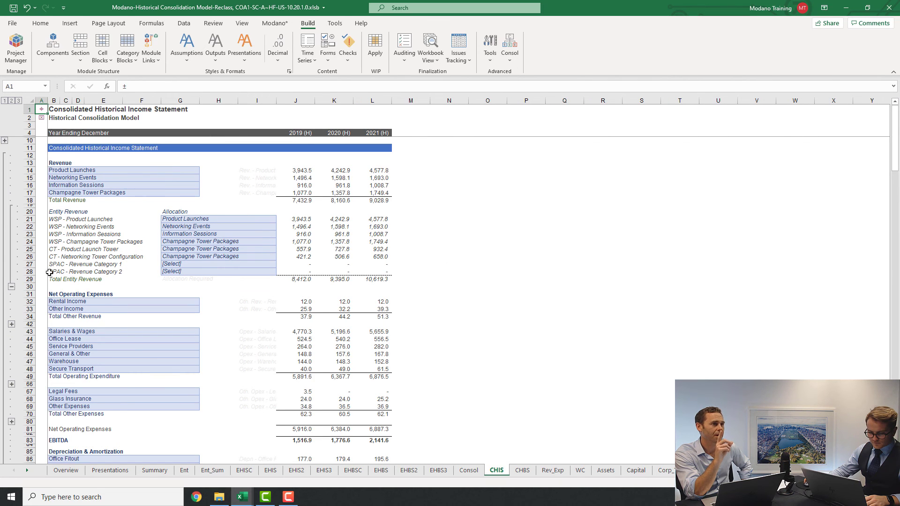
drag(29, 264, 29, 272)
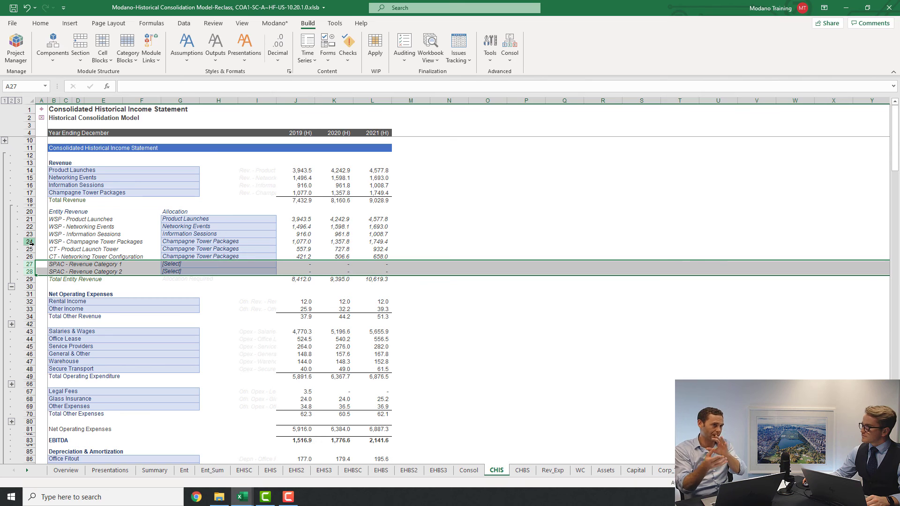
- Enter 100 as the 2019 value of Revenue Category 1 in the SPAC Historical Income Statement
click(330, 472)
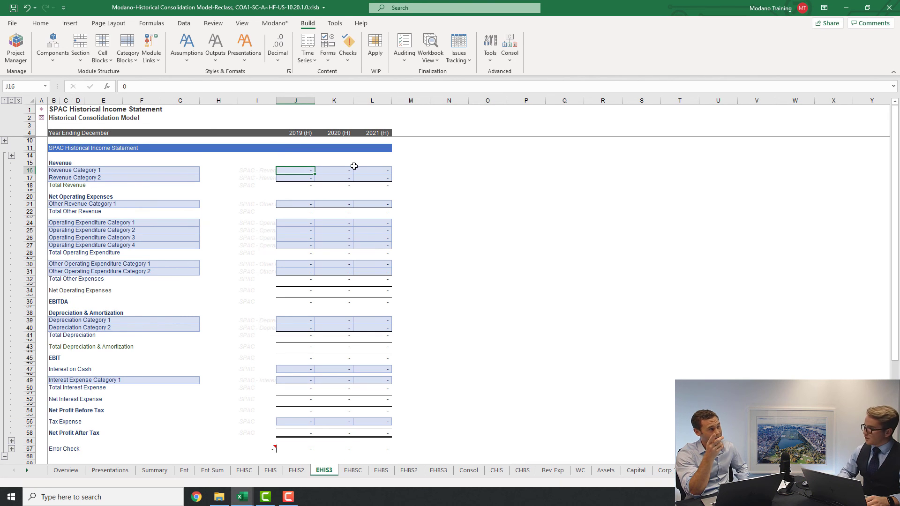
text(100)
key(Return)
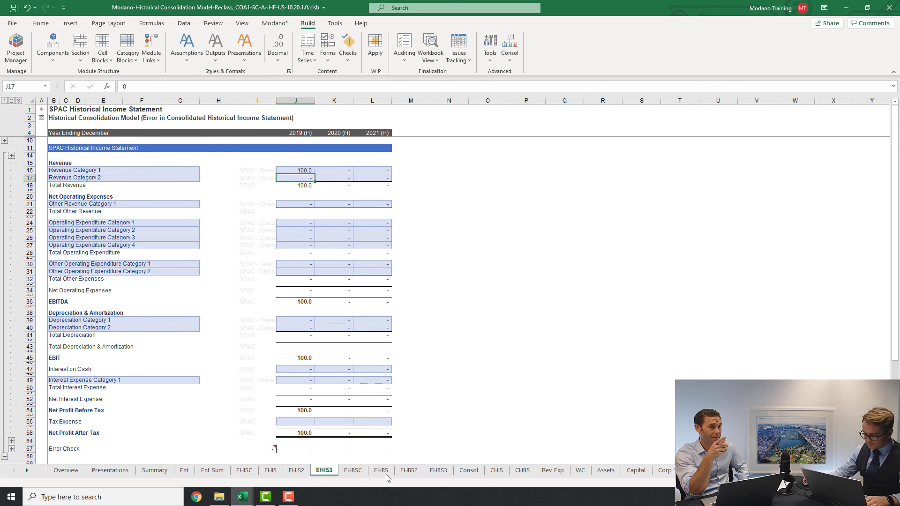
- Check the allocation and 2019 value of SPAC - Revenue Category 1 in the Consolidated Historical Income Statement
click(353, 471)
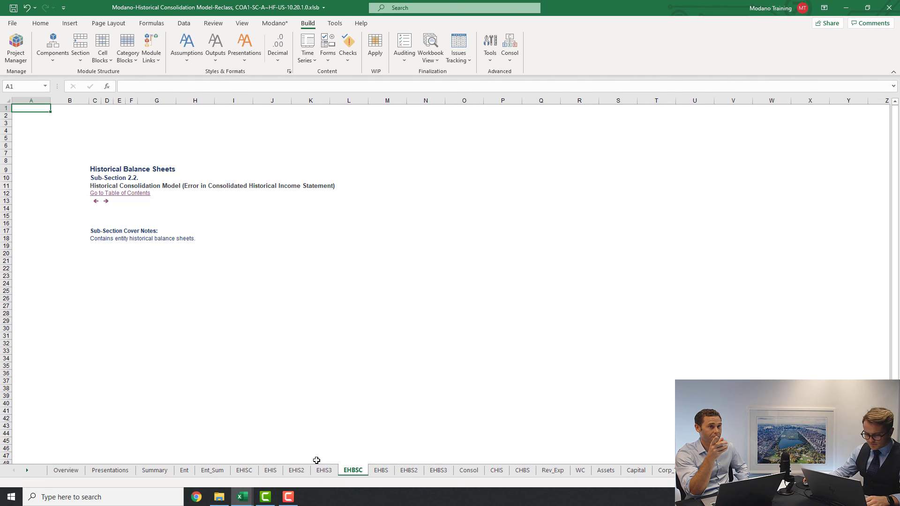
click(244, 470)
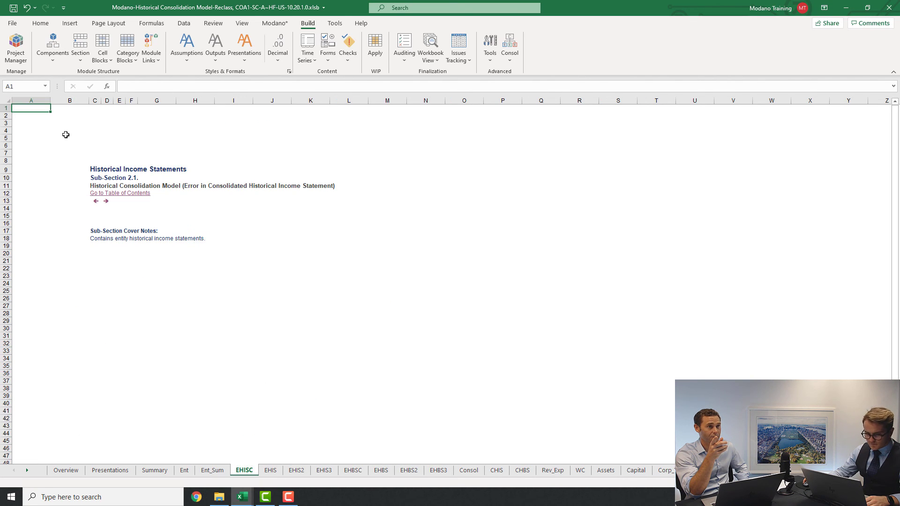
click(125, 195)
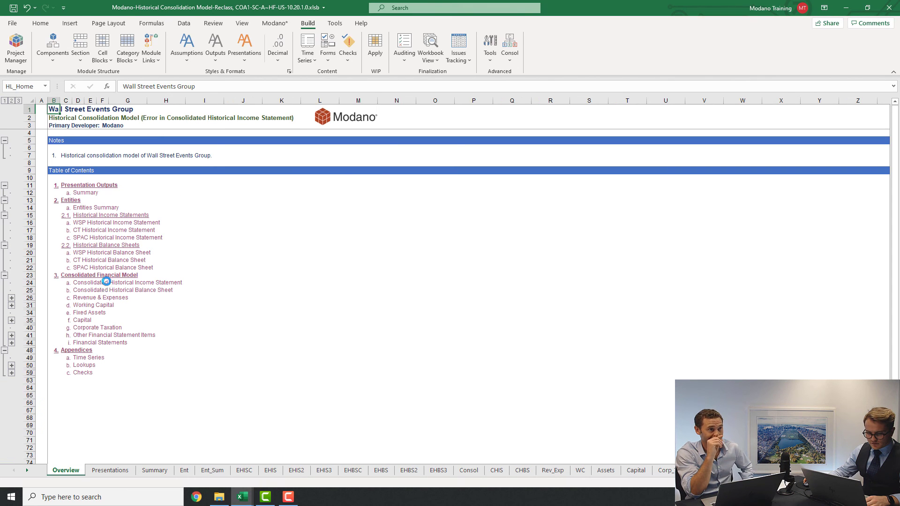
click(106, 281)
click(260, 266)
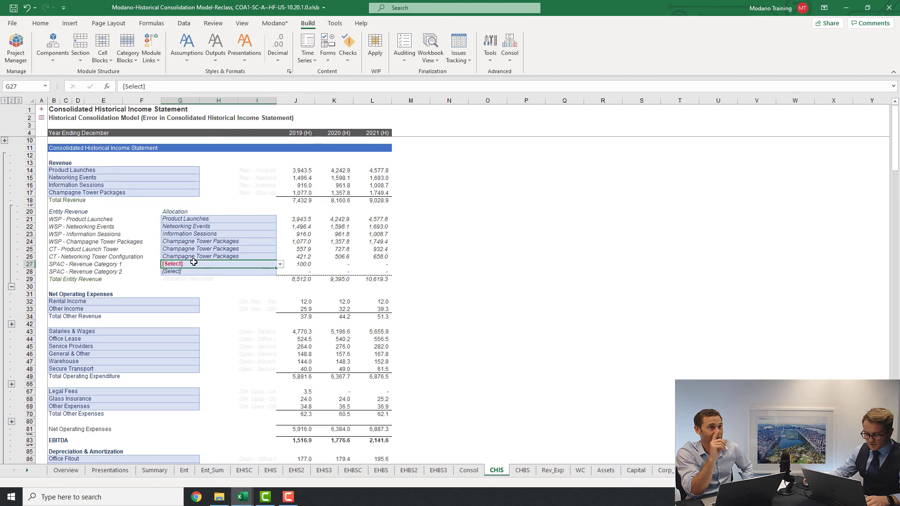
click(304, 263)
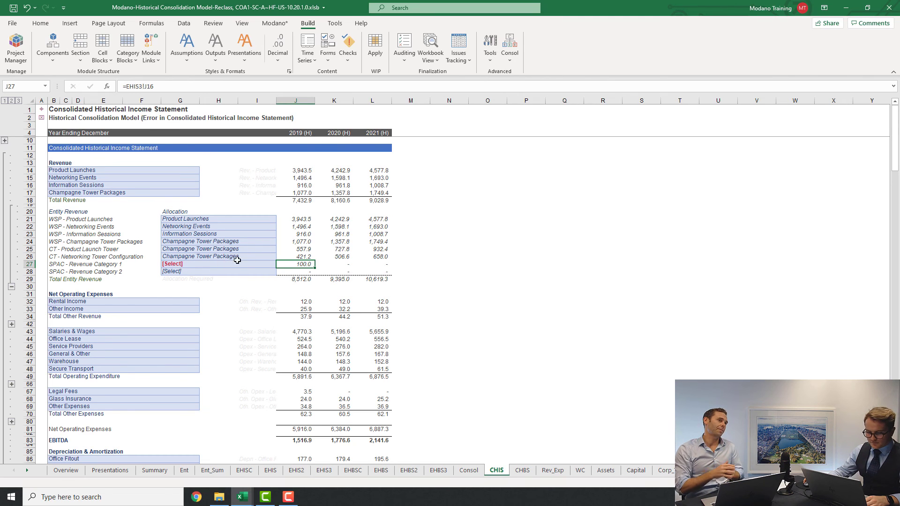
- Trace the 2019 SPAC revenue back to its source in the SPAC Historical Income Statement and reset it to 0
key(ctrl+bracketleft)
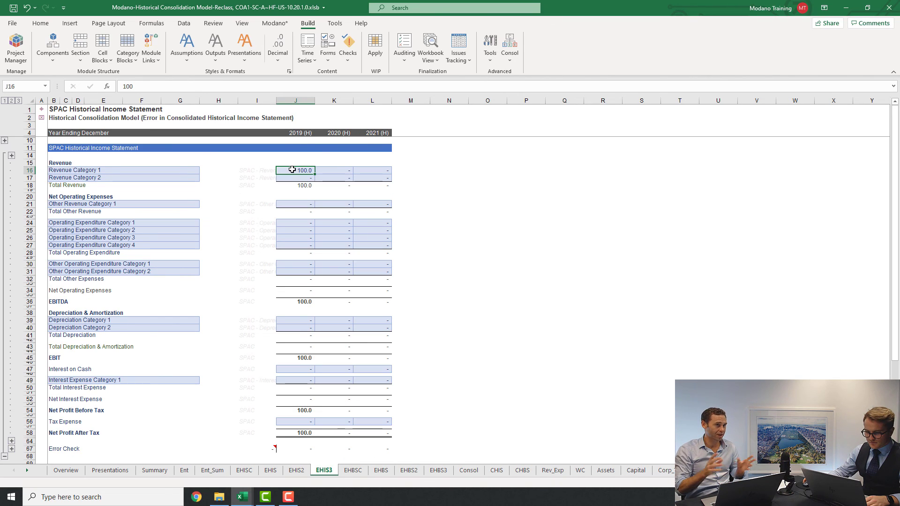
text(0)
key(Return)
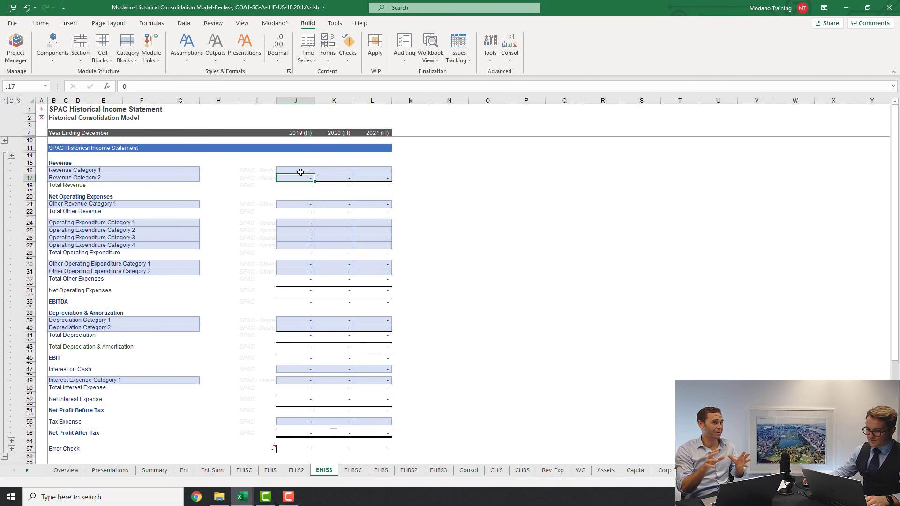
click(301, 171)
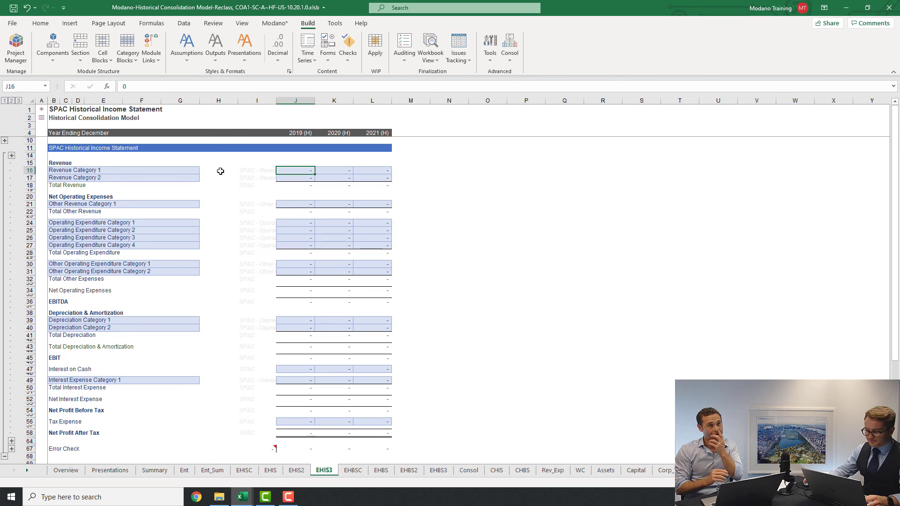
- Return to the model's table of contents and insert the Revenue (Growth Rates) module into the workbook
click(42, 113)
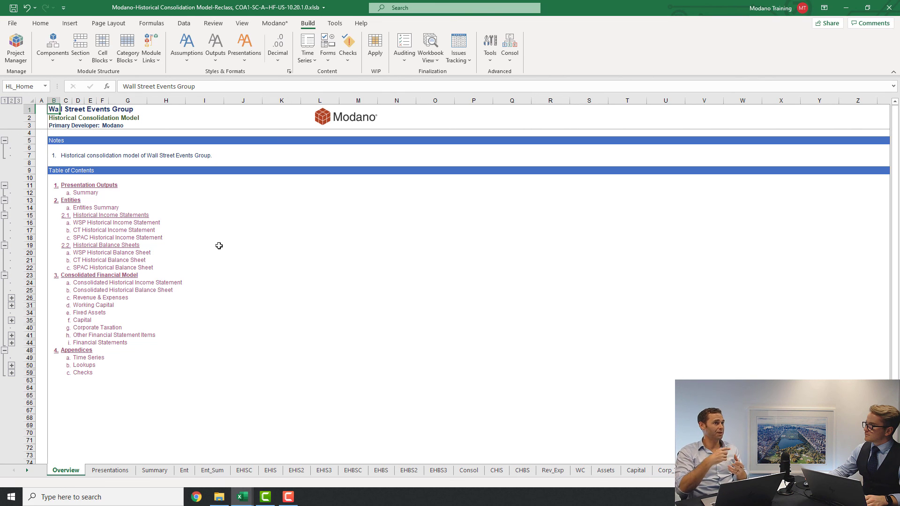
click(274, 23)
click(92, 49)
click(127, 77)
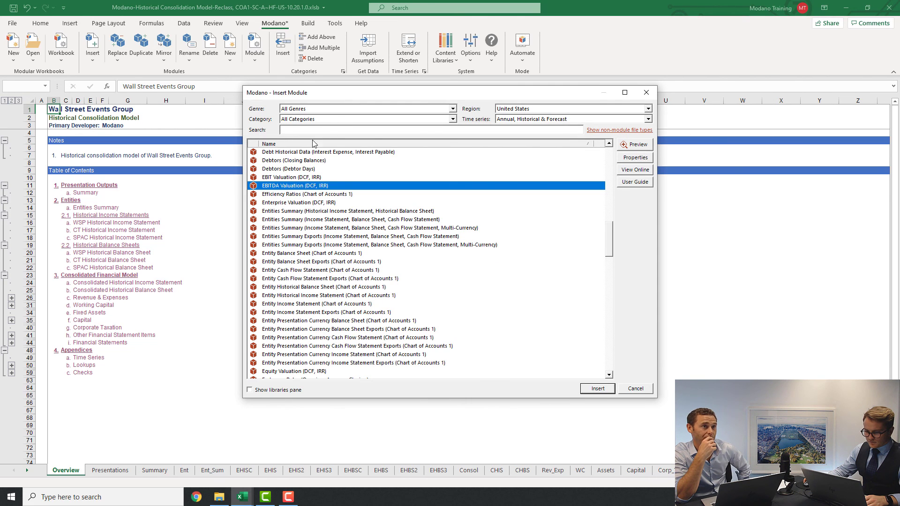
text(re)
scroll(349, 274, down, 5)
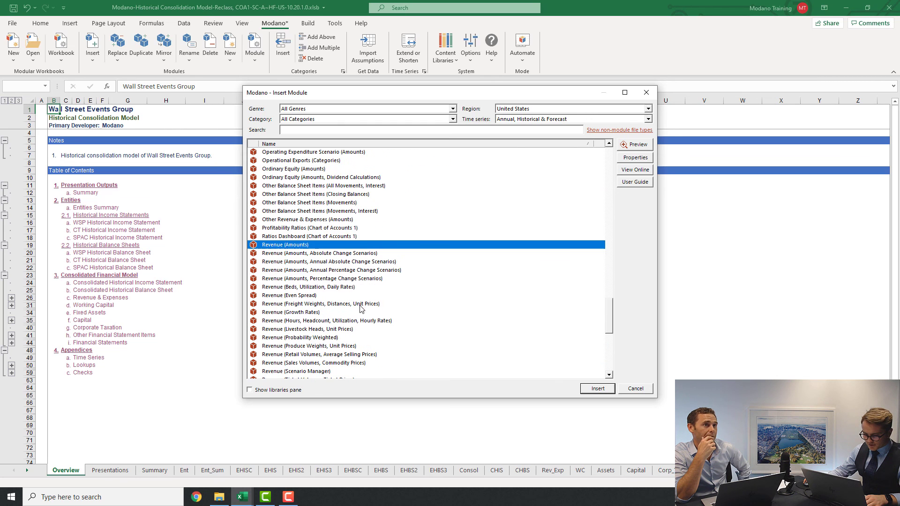
click(324, 312)
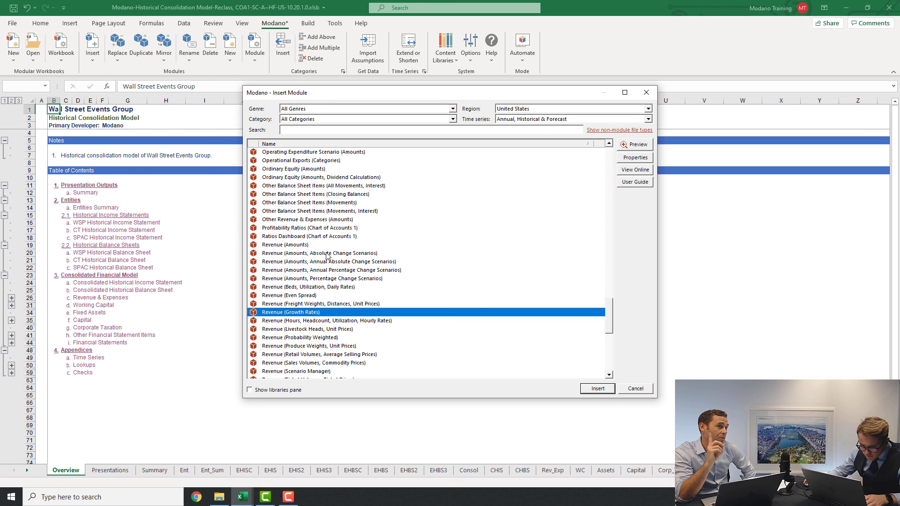
click(593, 390)
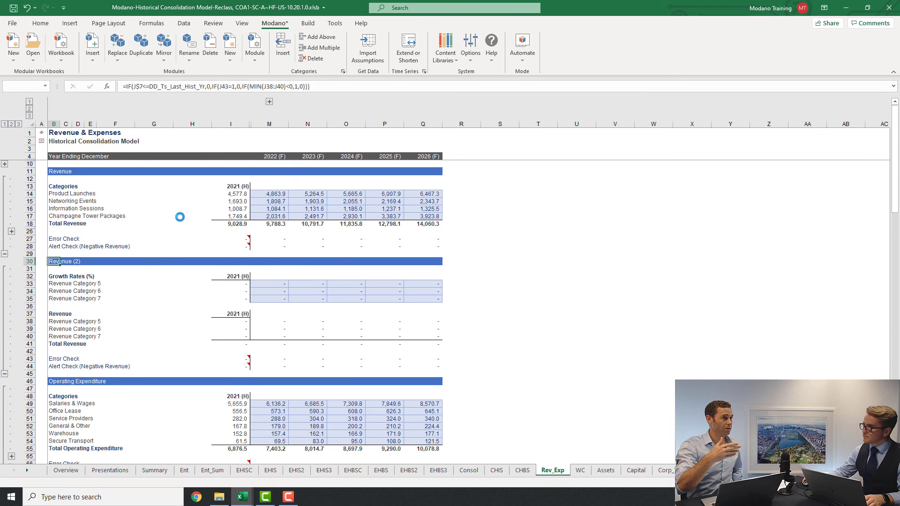
- Trace the Revenue Category 5 label in the Revenue (2) growth rates back to its source rows in the Consolidated Historical Income Statement
click(277, 285)
click(55, 285)
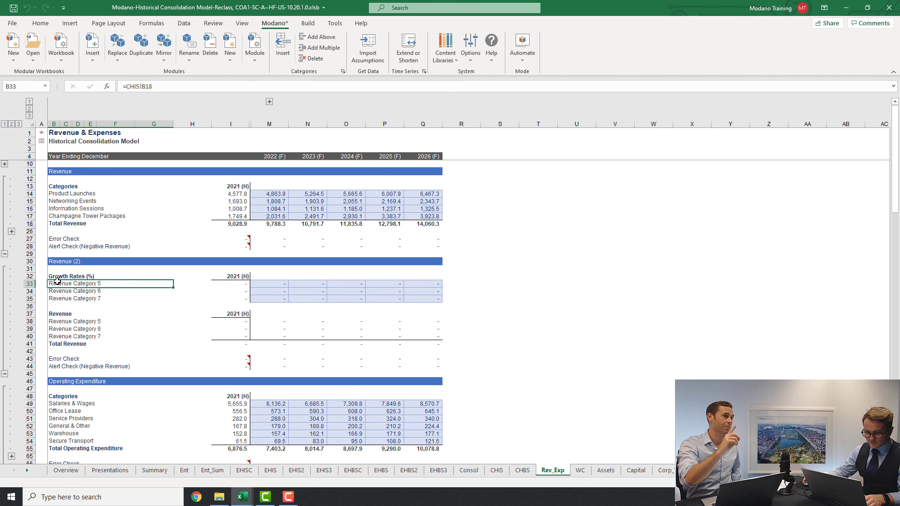
key(ctrl+bracketleft)
drag(66, 200, 65, 217)
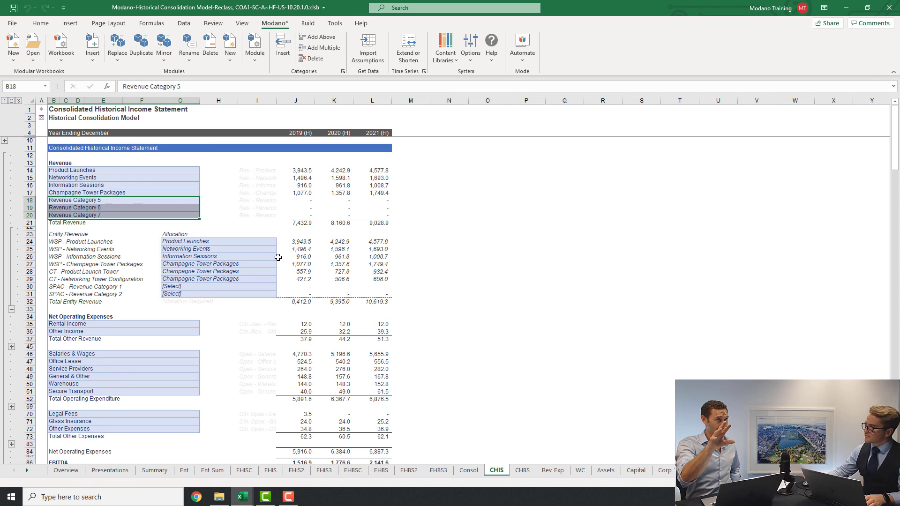
- Rename Revenue Categories 5, 6 and 7 in the Consolidated Historical Income Statement as A, B and C
click(143, 204)
text(Champagne Tower Packages)
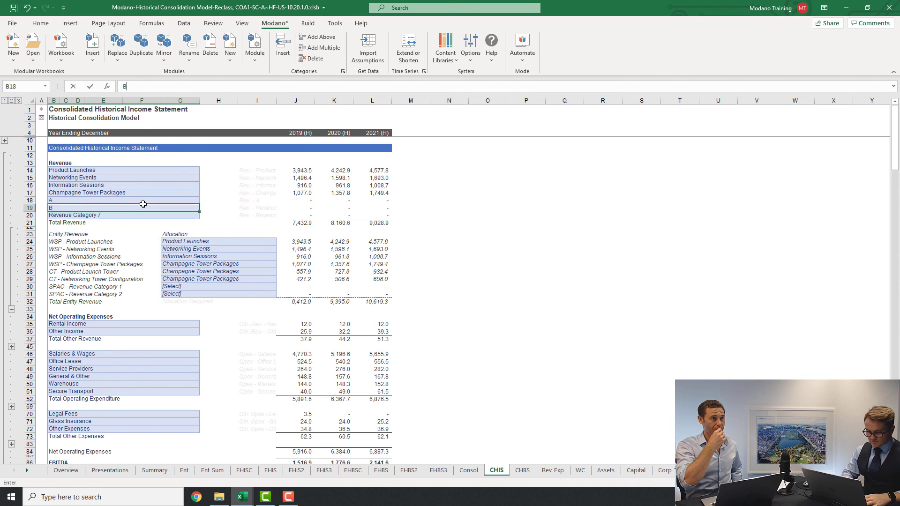
key(Return)
text(B)
key(ctrl+z)
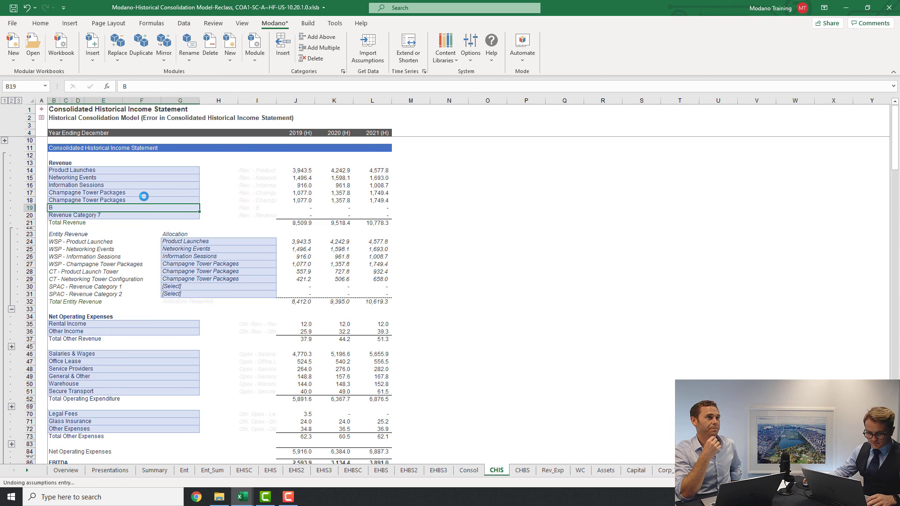
click(123, 216)
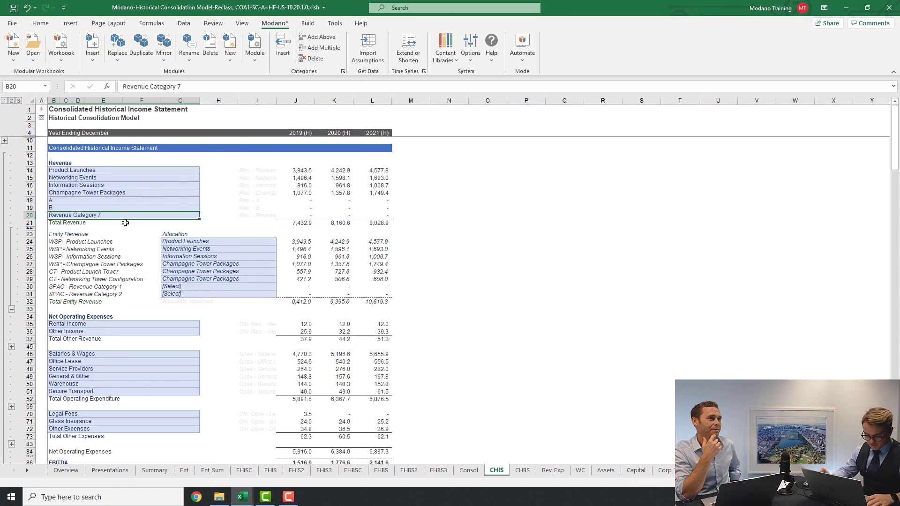
text(Champagne Tower Packages)
key(Return)
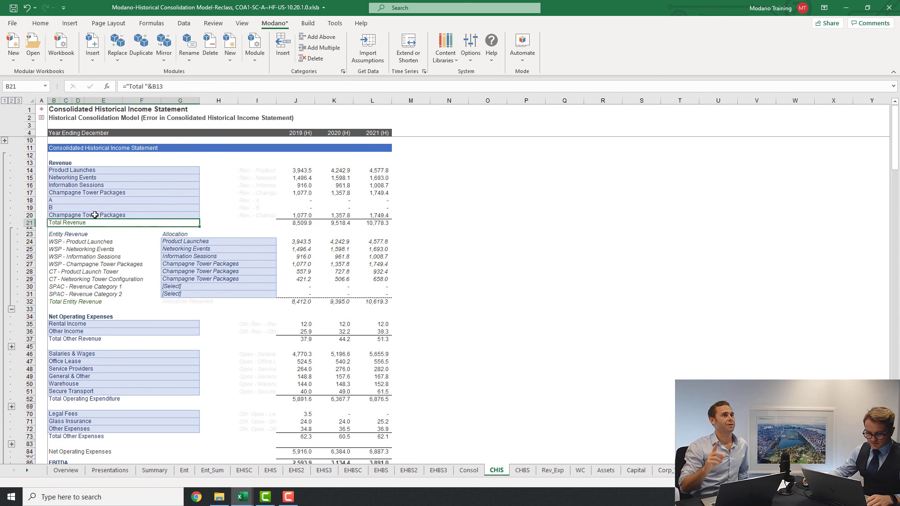
click(94, 215)
text(C)
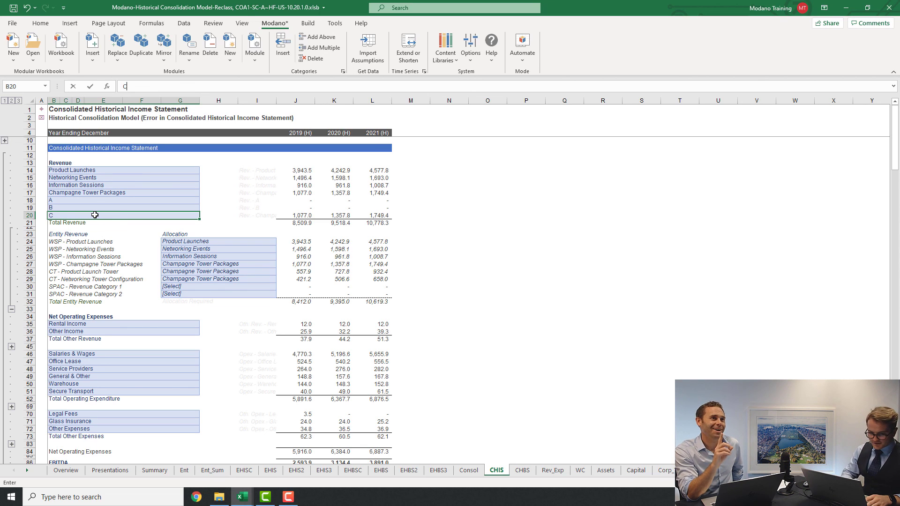
key(Return)
click(158, 215)
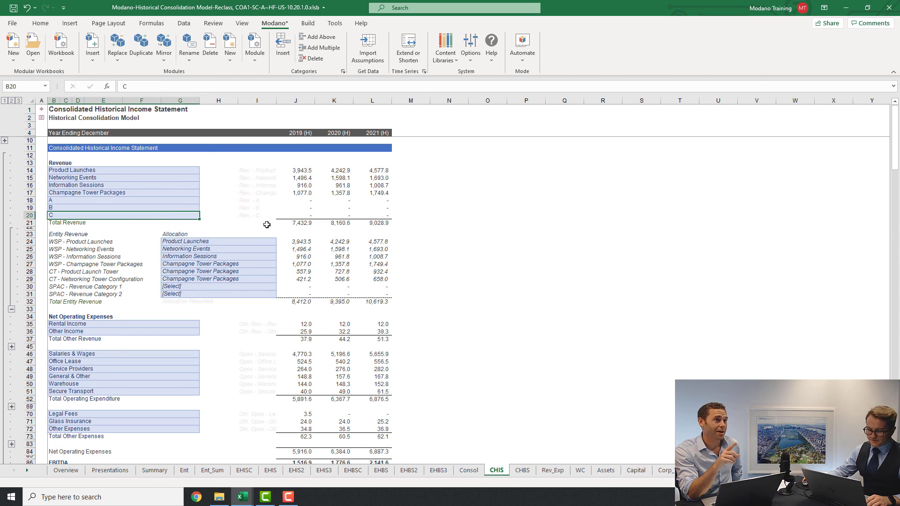
- Allocate both SPAC - Revenue Category 1 and SPAC - Revenue Category 2 to consolidated revenue category B
click(217, 286)
click(280, 287)
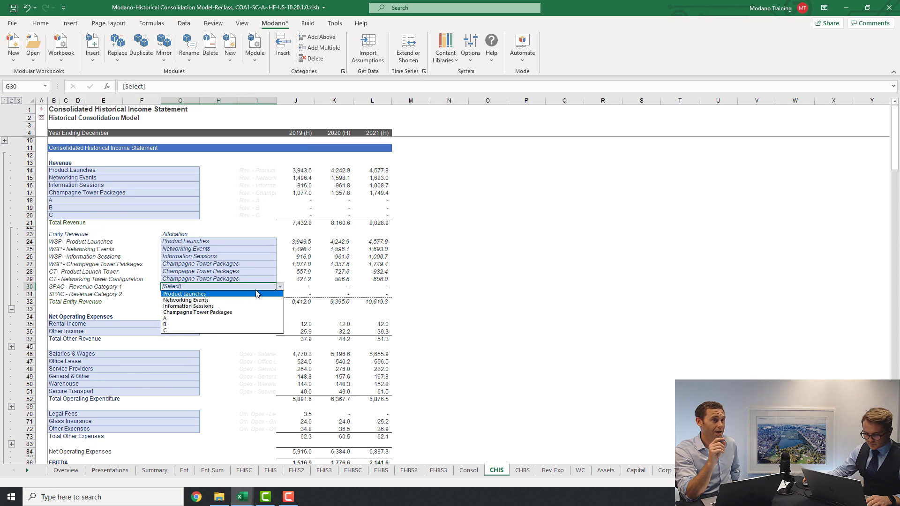
click(217, 323)
click(218, 294)
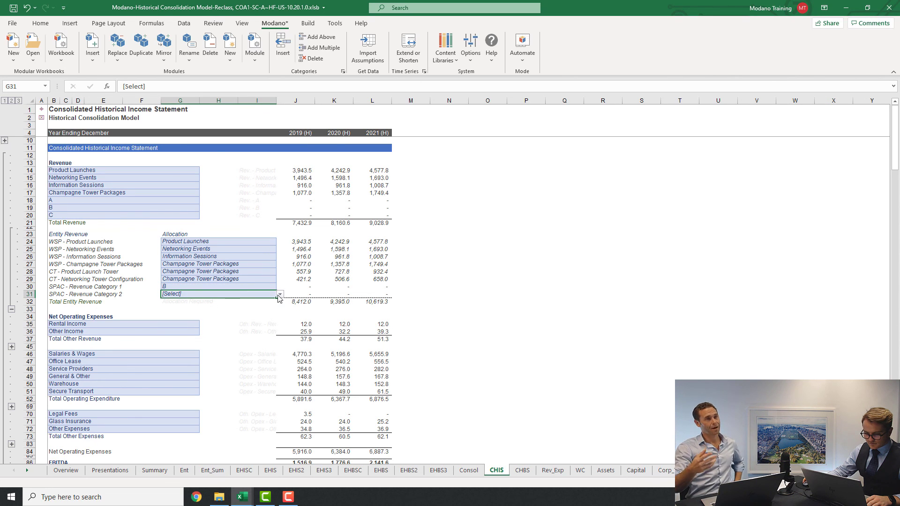
click(280, 294)
click(205, 331)
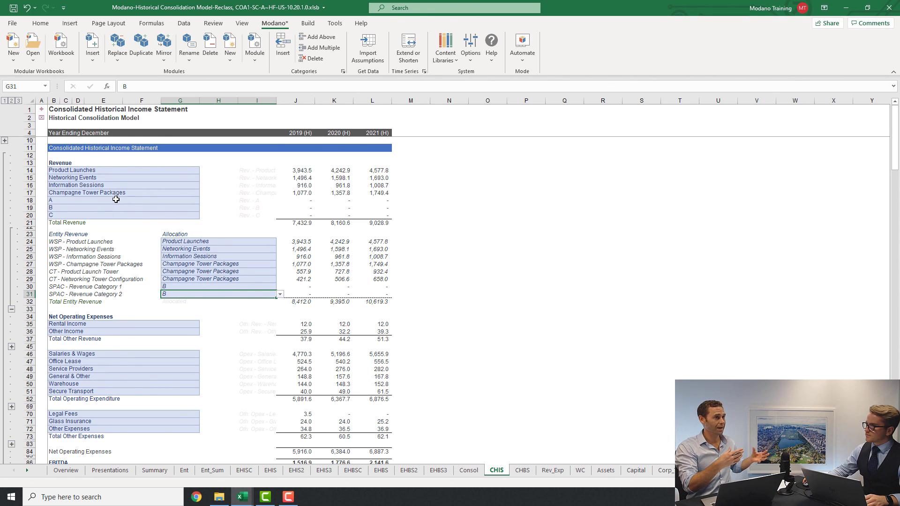
- Check the category labels of the Revenue (2) growth rates in the Revenue & Expenses sheet
click(562, 467)
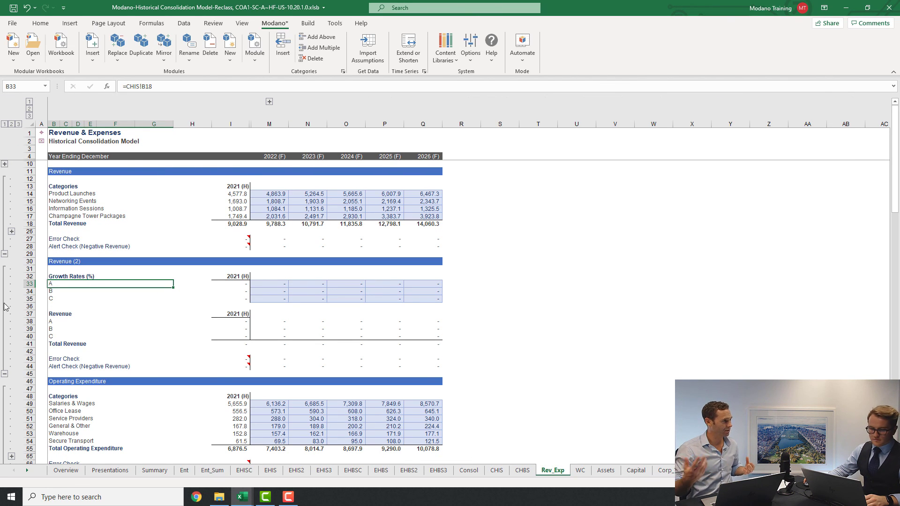
drag(34, 261, 29, 345)
click(147, 298)
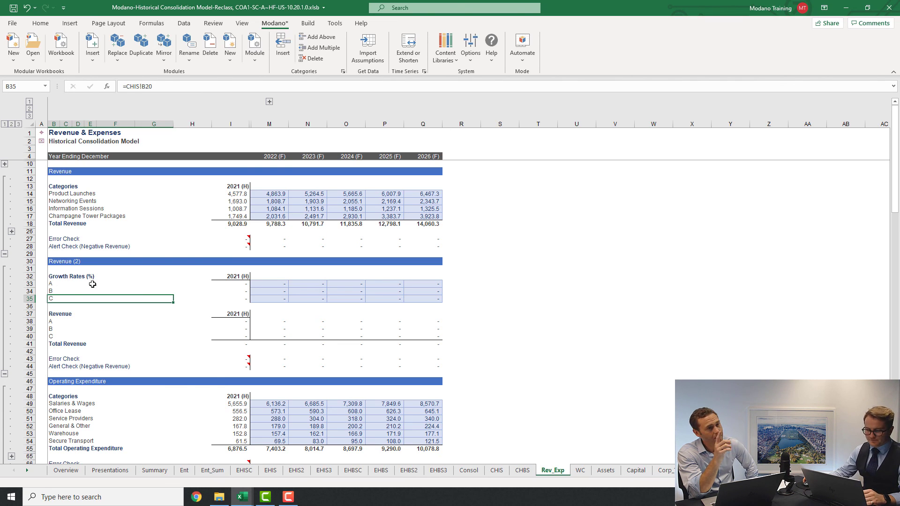
click(65, 288)
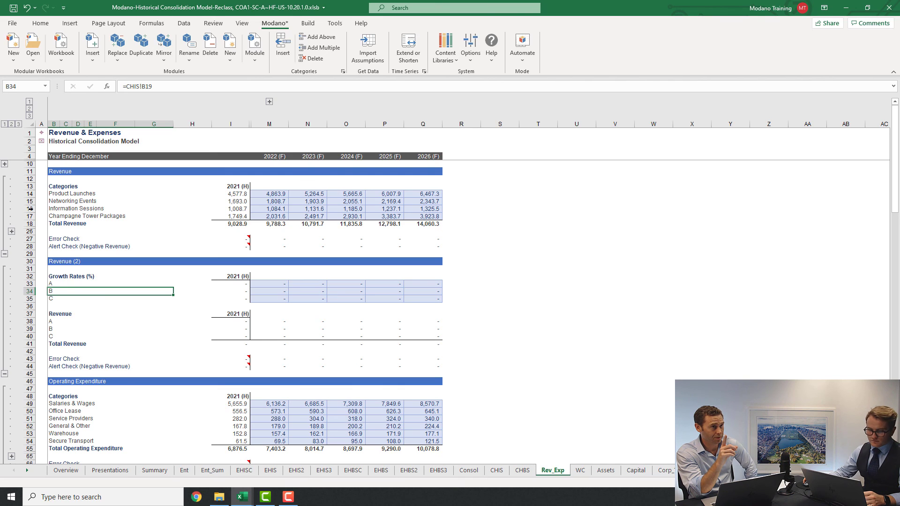
- Go back to the Consolidated Historical Income Statement and review the Entity Revenue allocation rows
click(42, 140)
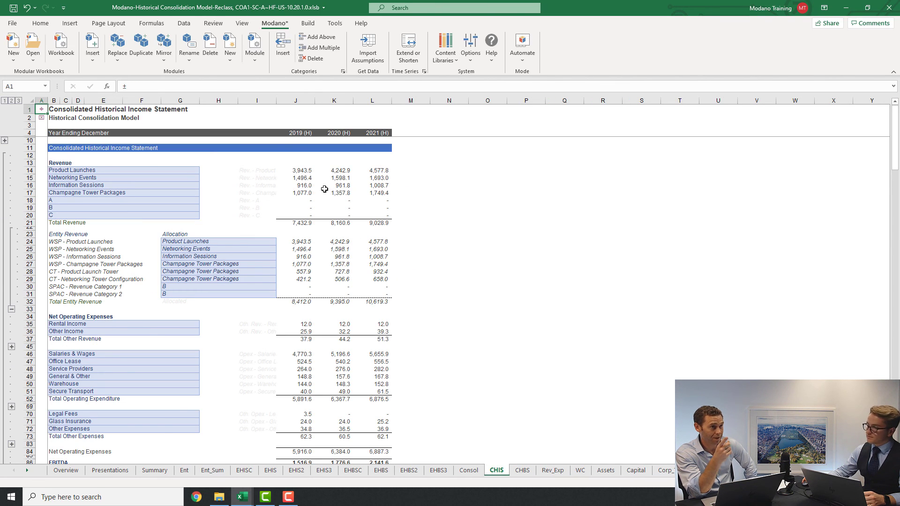
drag(30, 229, 30, 309)
click(229, 264)
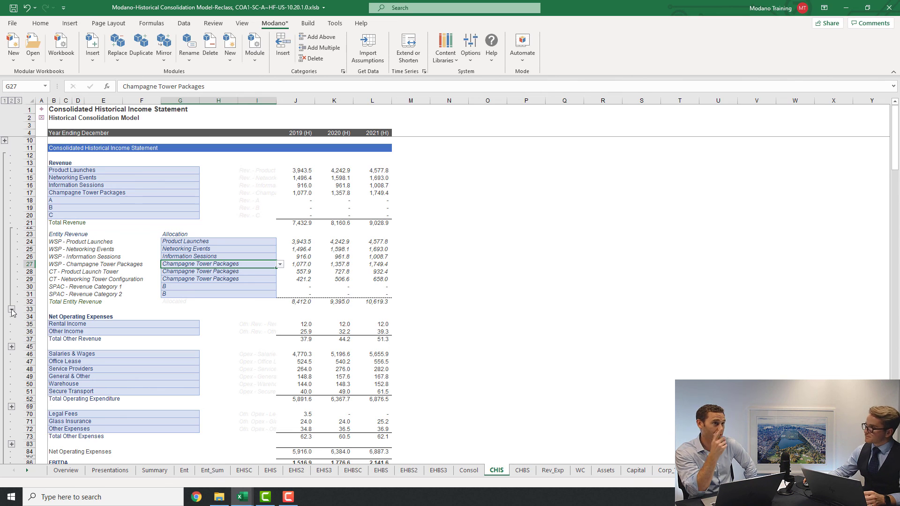
- Inspect the hidden revenue headings and the ranges referenced by the SUMIF formula for 2019 Product Launches
drag(257, 170, 253, 204)
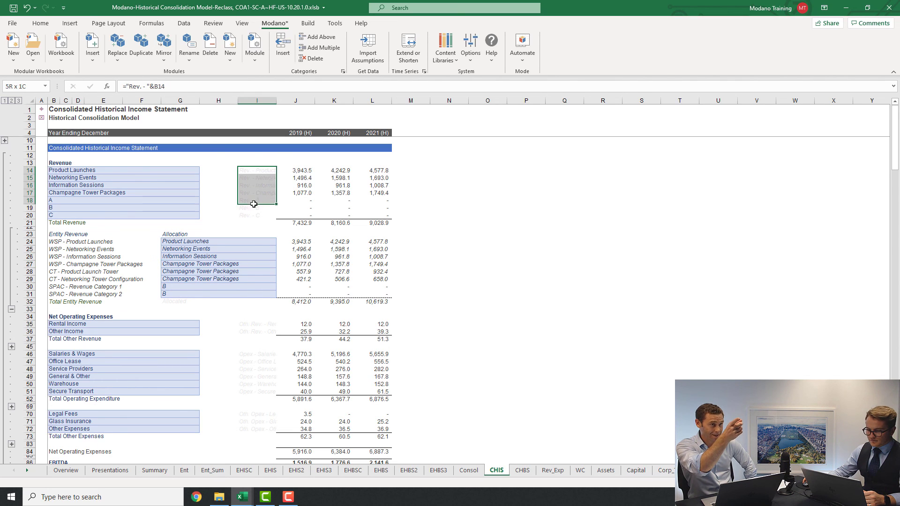
click(308, 172)
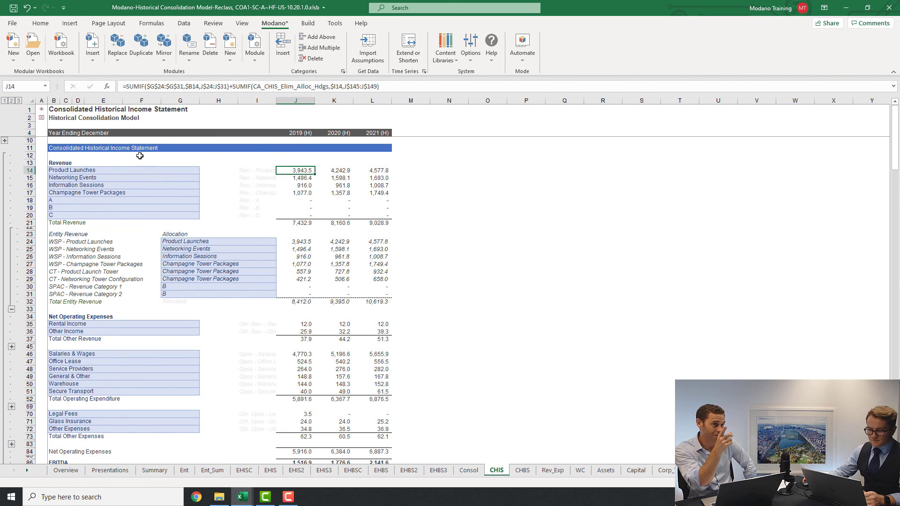
click(263, 171)
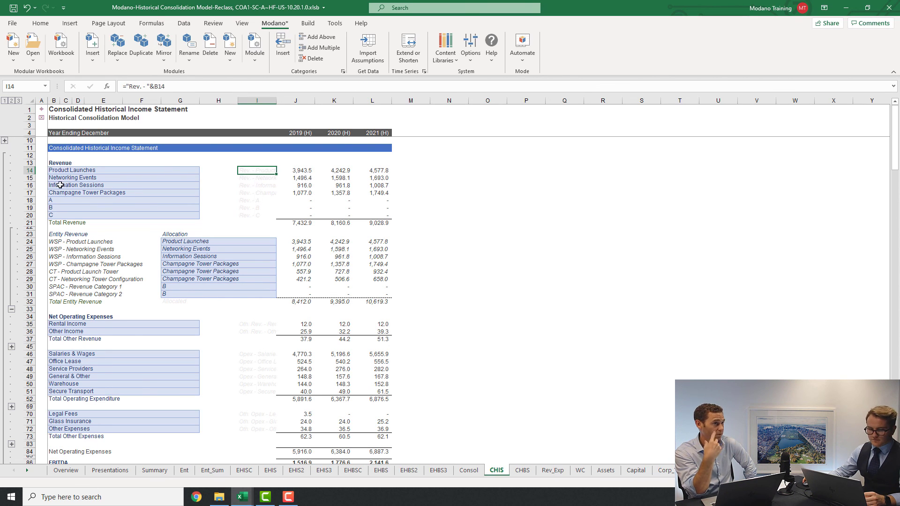
click(77, 169)
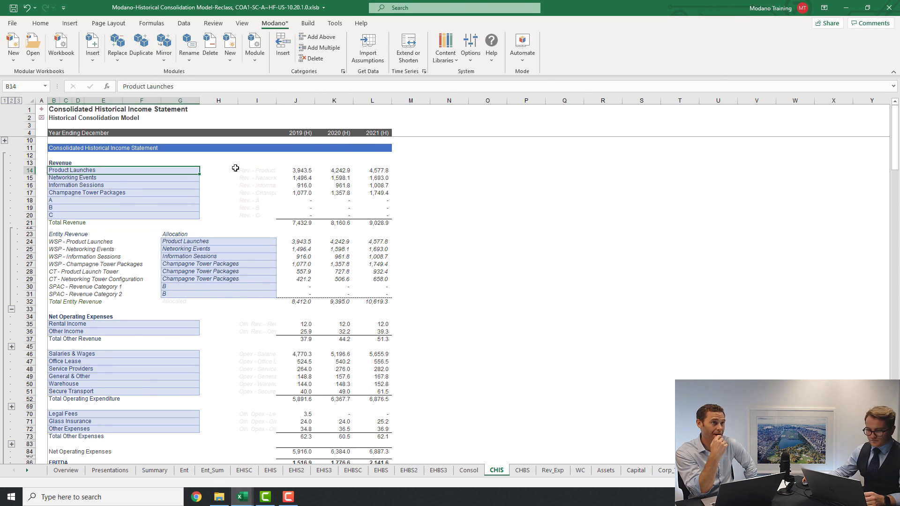
click(300, 171)
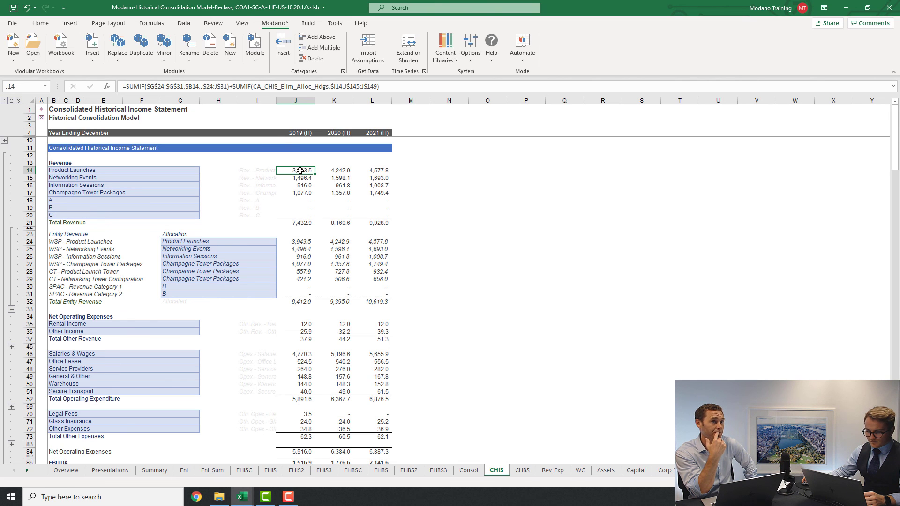
double_click(300, 172)
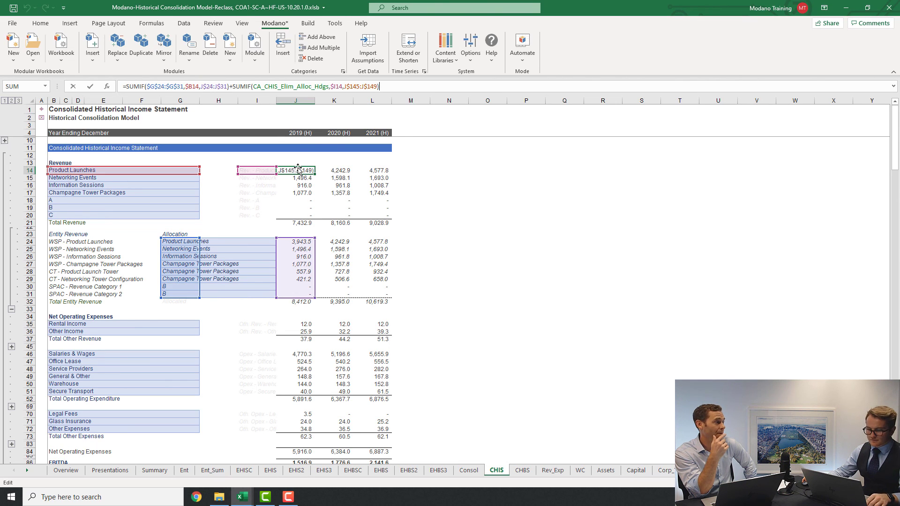